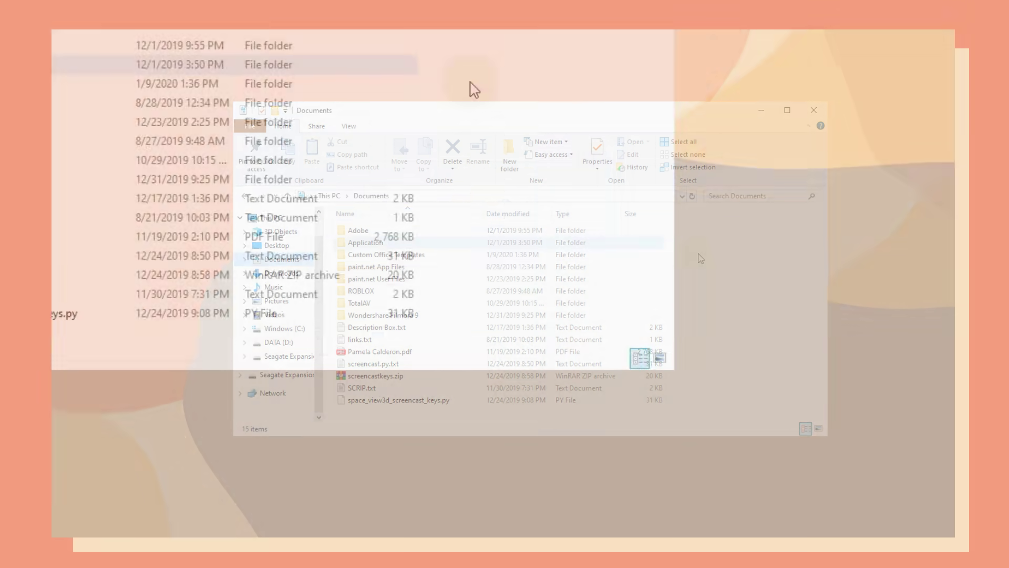
Create a new folder named Renders in the Documents folder
{"action": "right_click", "coordinate": [696, 255]}
{"action": "mouse_move", "coordinate": [591, 330]}
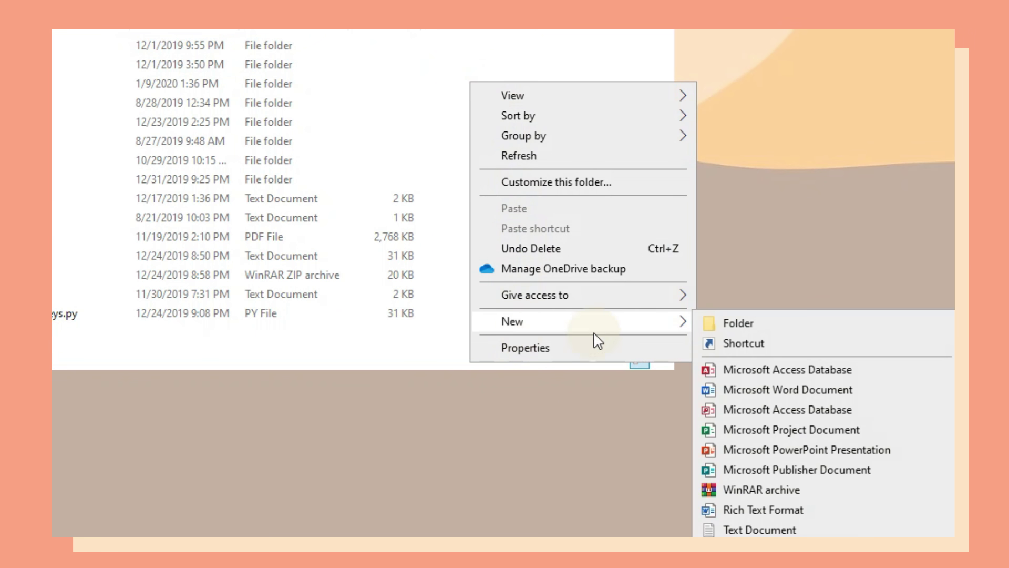
{"action": "left_click", "coordinate": [736, 325]}
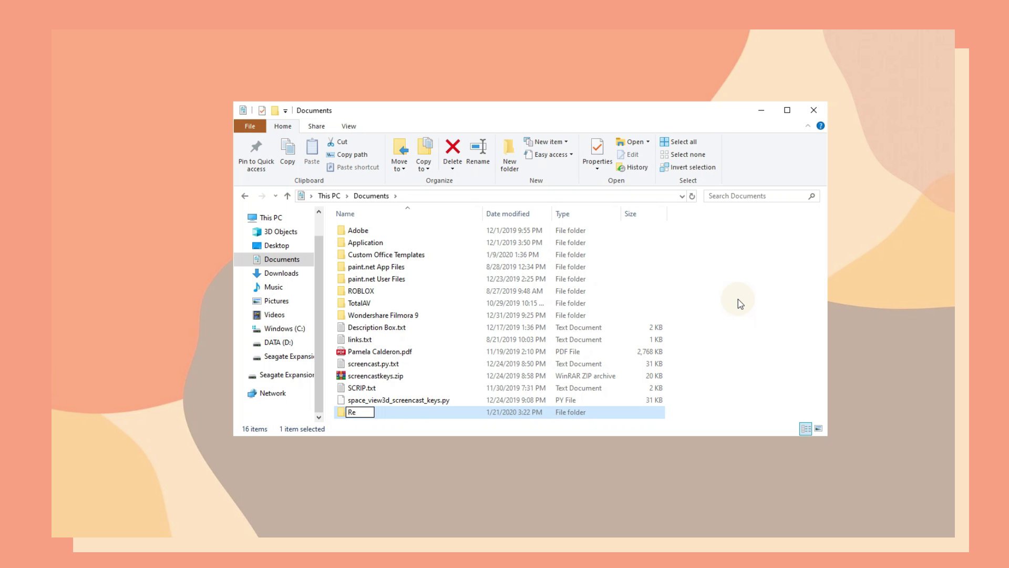
{"action": "type", "text": "Renders"}
{"action": "key", "text": "Return"}
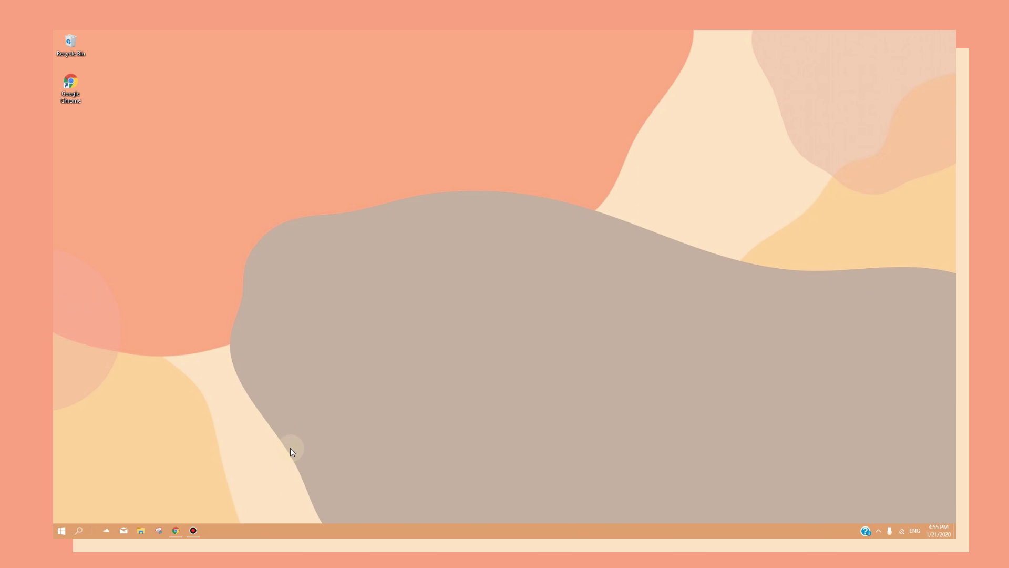
Launch Roblox Studio and create a new place from the Baseplate template
{"action": "left_click", "coordinate": [61, 531]}
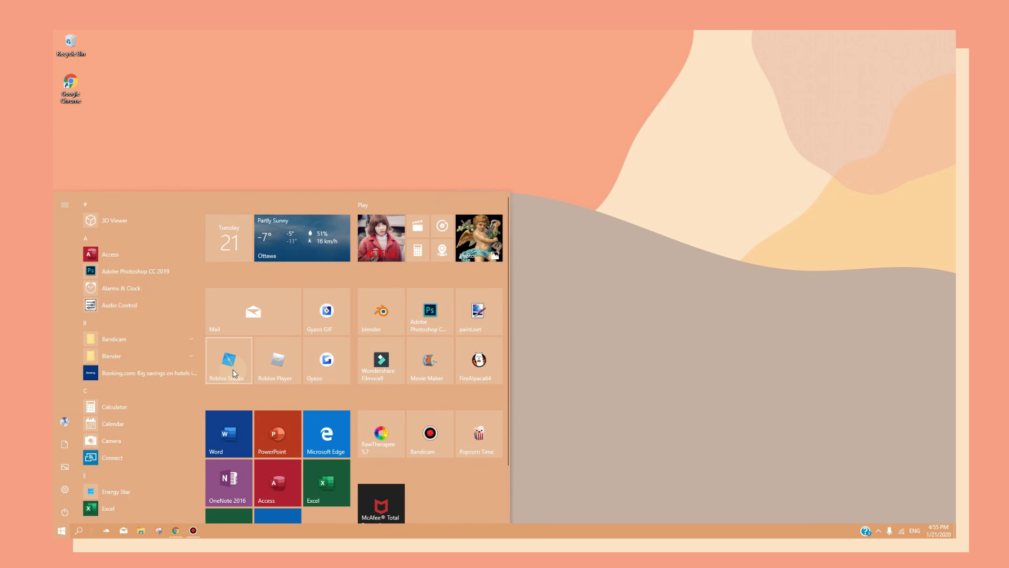
{"action": "left_click", "coordinate": [229, 362]}
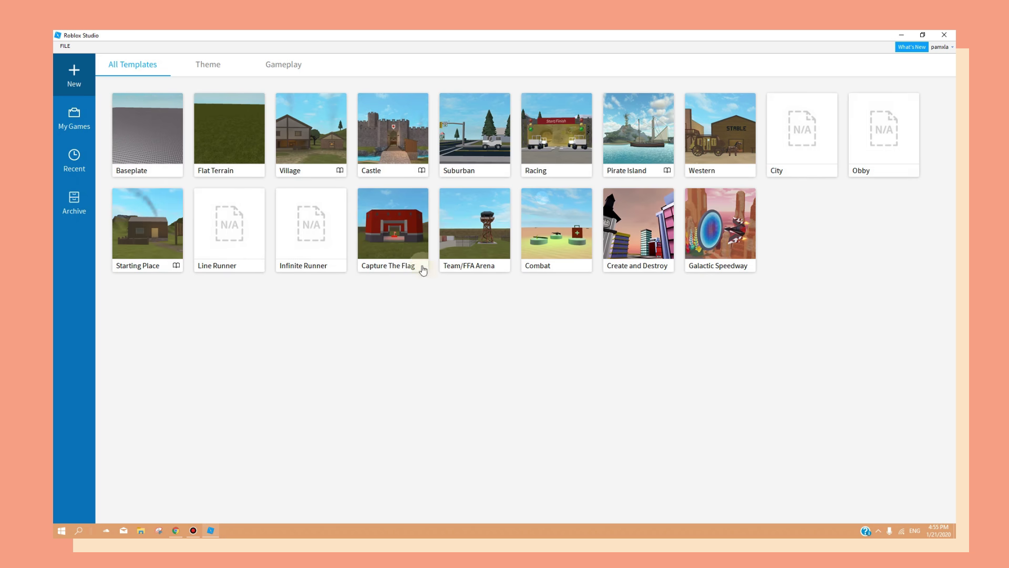
{"action": "left_click", "coordinate": [143, 152]}
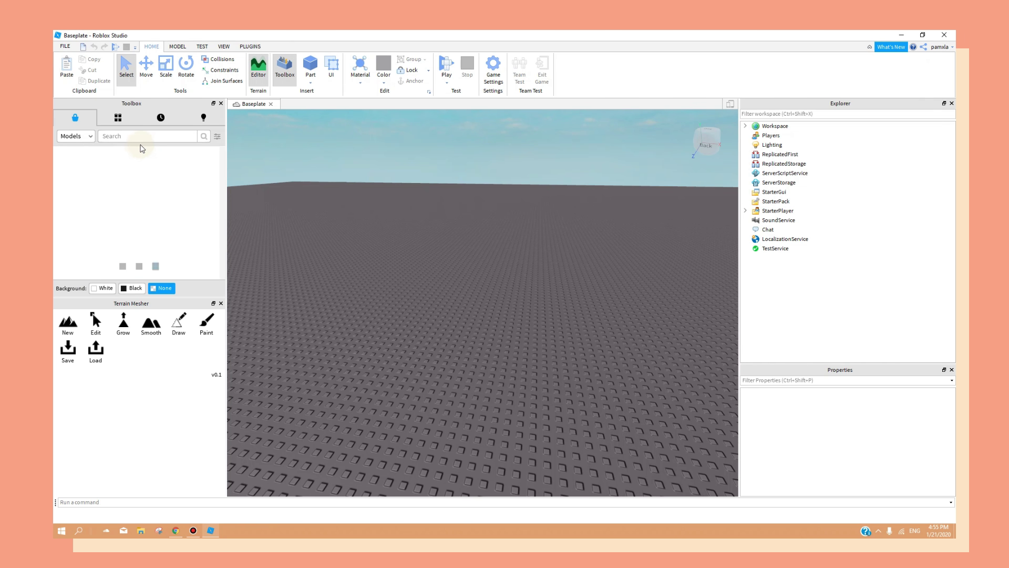
Load the avatar by its username as an R6 character at the origin with the Load Character plugin, and deselect it
{"action": "left_click", "coordinate": [250, 47]}
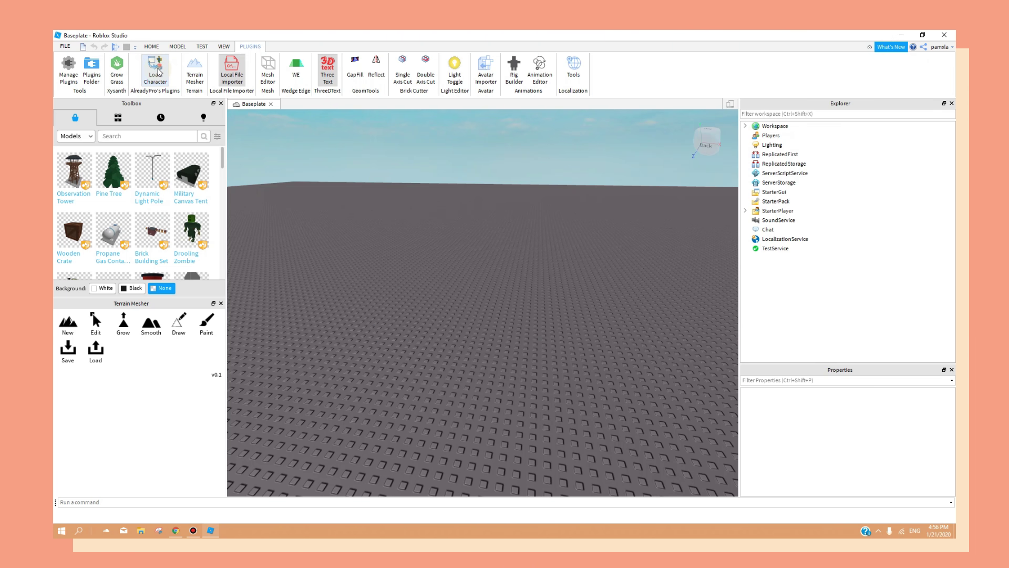
{"action": "left_click", "coordinate": [158, 71]}
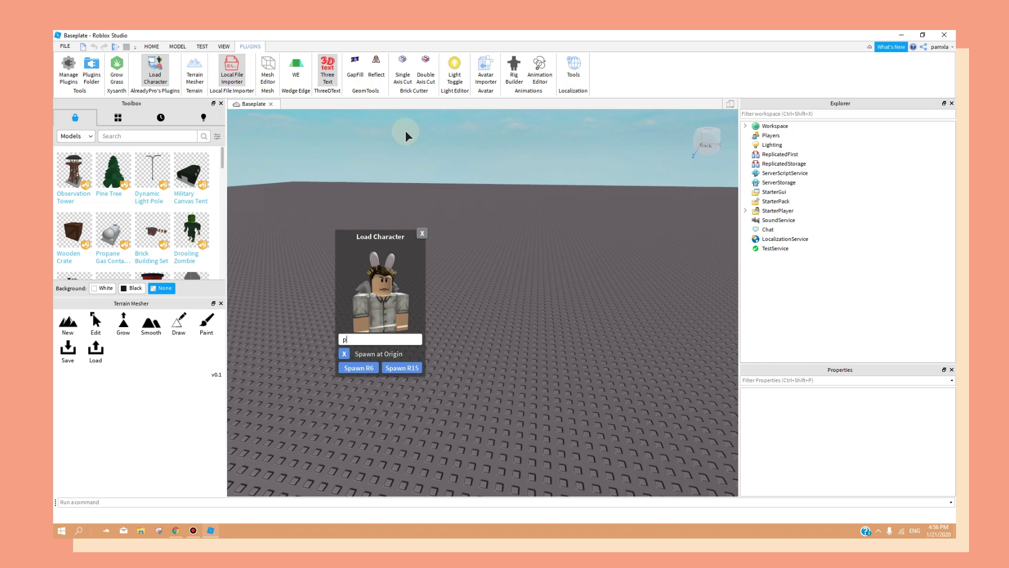
{"action": "type", "text": "pamxla"}
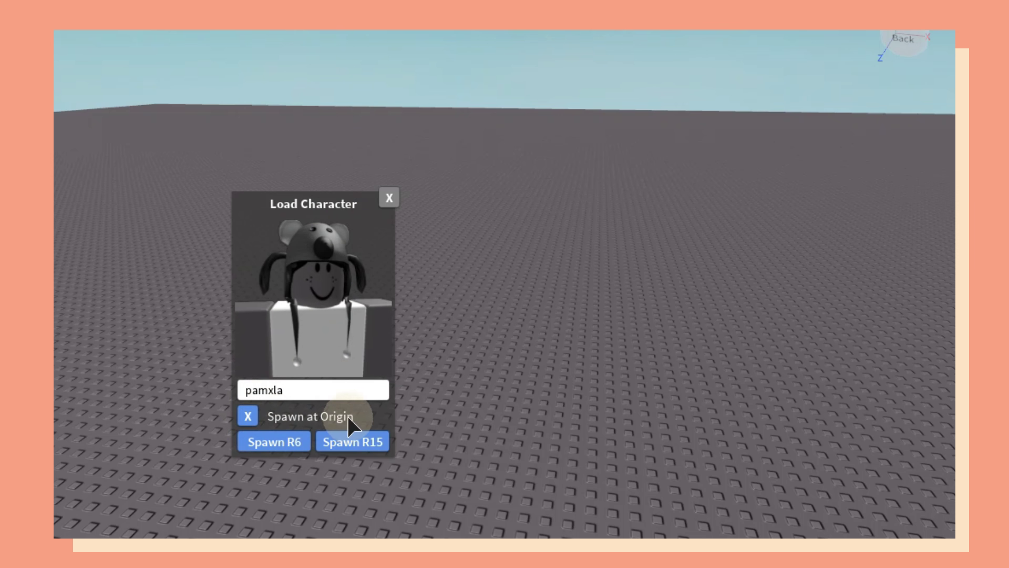
{"action": "left_click", "coordinate": [285, 440]}
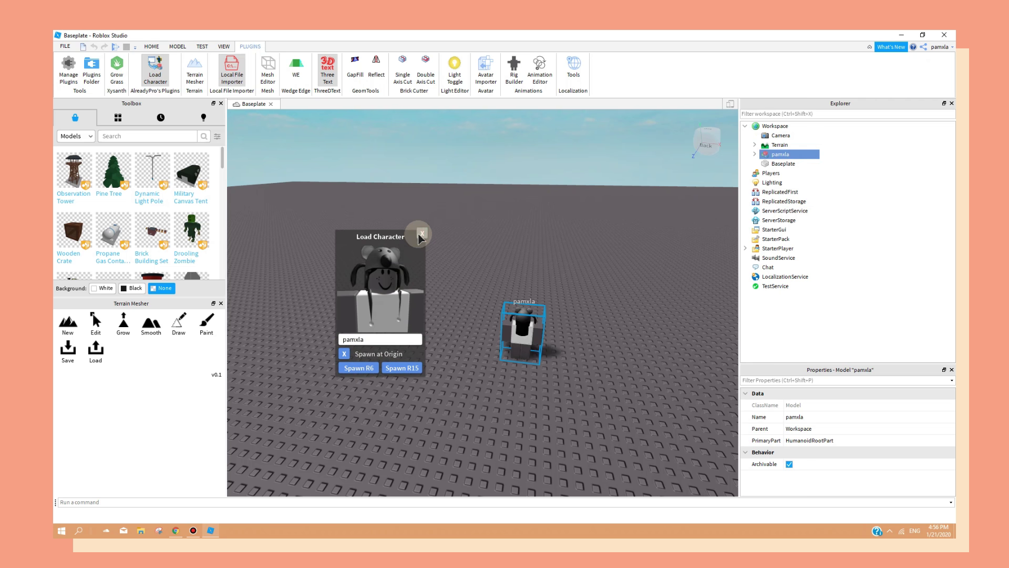
{"action": "left_click", "coordinate": [422, 234]}
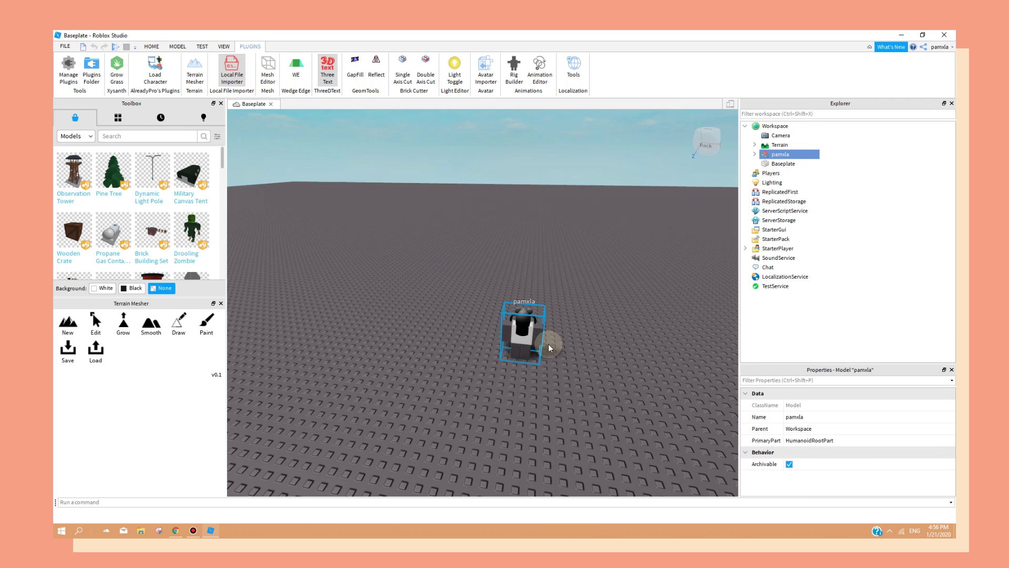
{"action": "scroll", "coordinate": [570, 368], "scroll_direction": "up", "scroll_amount": 5}
{"action": "key", "text": "f"}
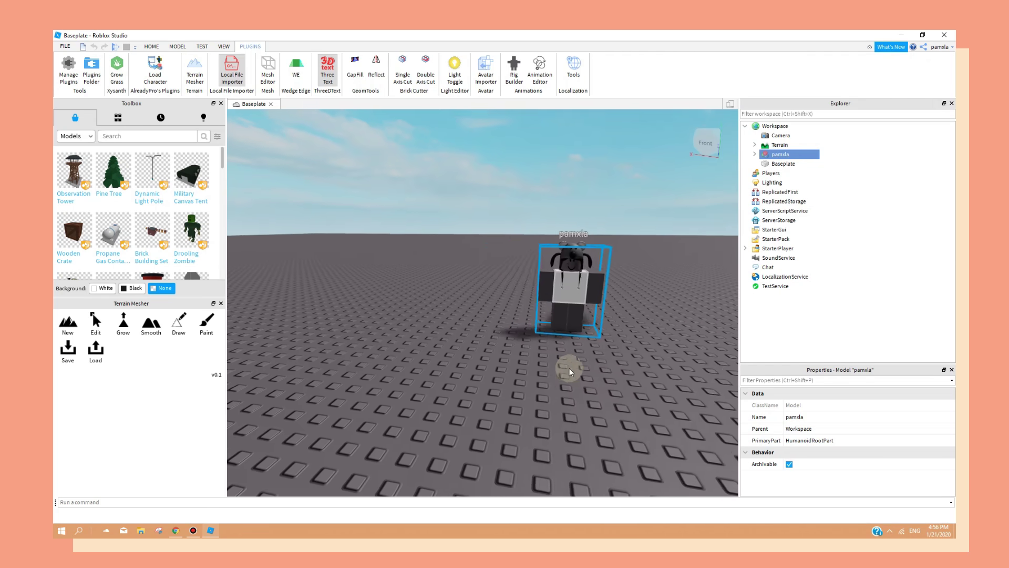
{"action": "scroll", "coordinate": [569, 372], "scroll_direction": "up", "scroll_amount": 2}
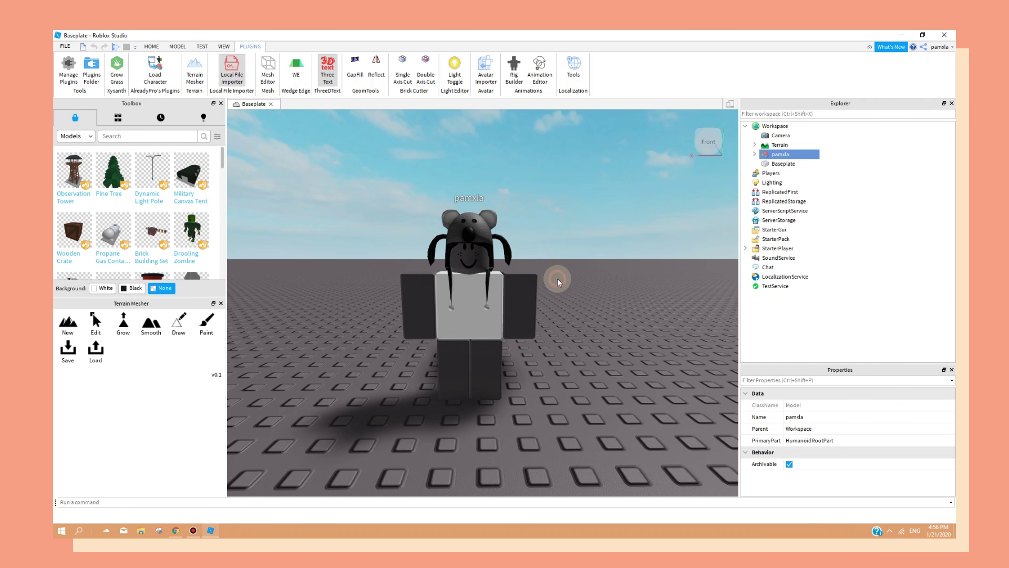
{"action": "left_click", "coordinate": [558, 281]}
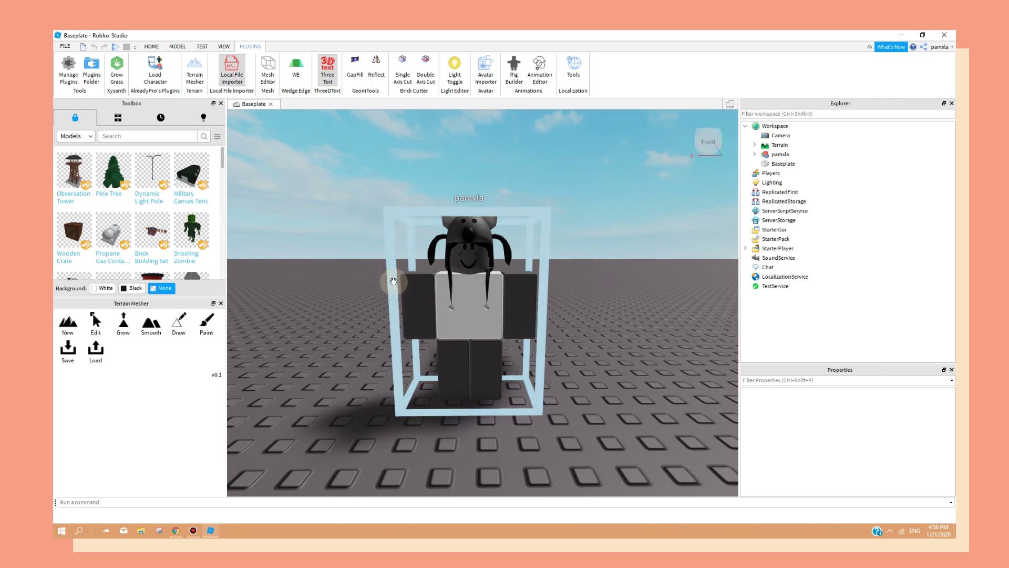
Close the Terrain Mesher panel and search the toolbox models for "chair"
{"action": "left_click", "coordinate": [221, 304]}
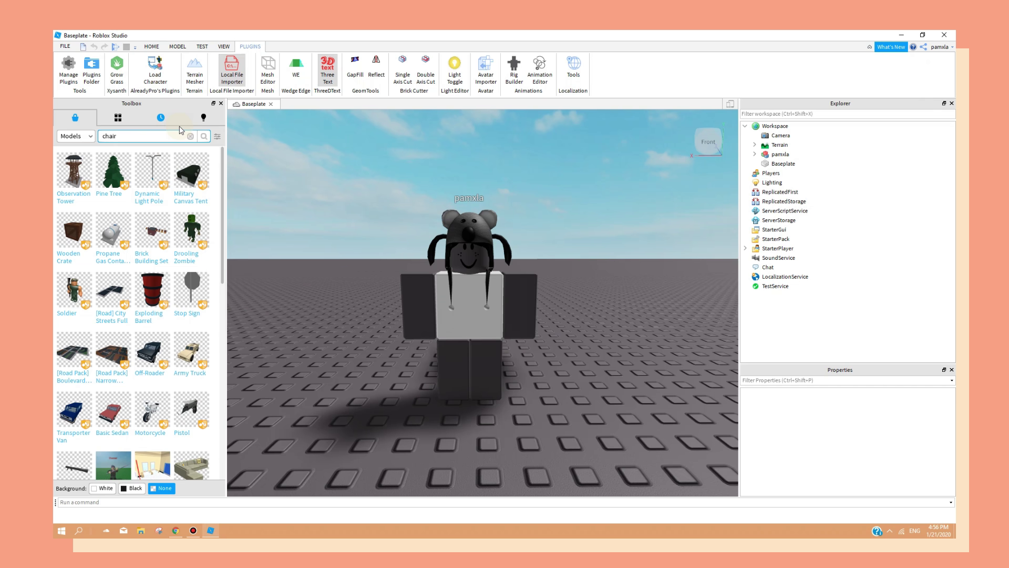
{"action": "key", "text": "Return"}
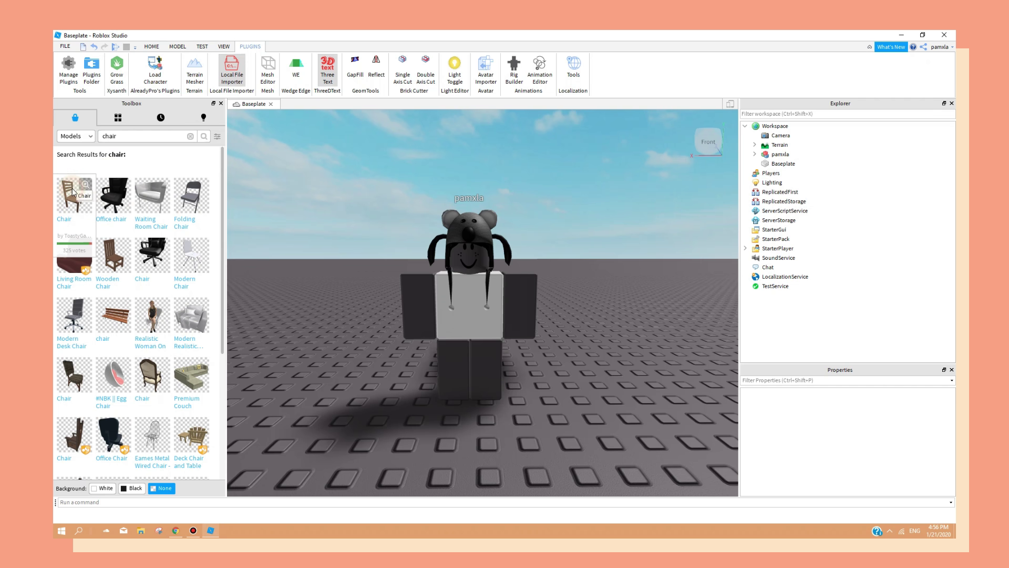
{"action": "left_click", "coordinate": [74, 195]}
Delete the existing face decal from the character's Head part
{"action": "left_click_drag", "start_coordinate": [500, 320], "coordinate": [564, 431]}
{"action": "right_click_drag", "start_coordinate": [564, 431], "coordinate": [563, 429]}
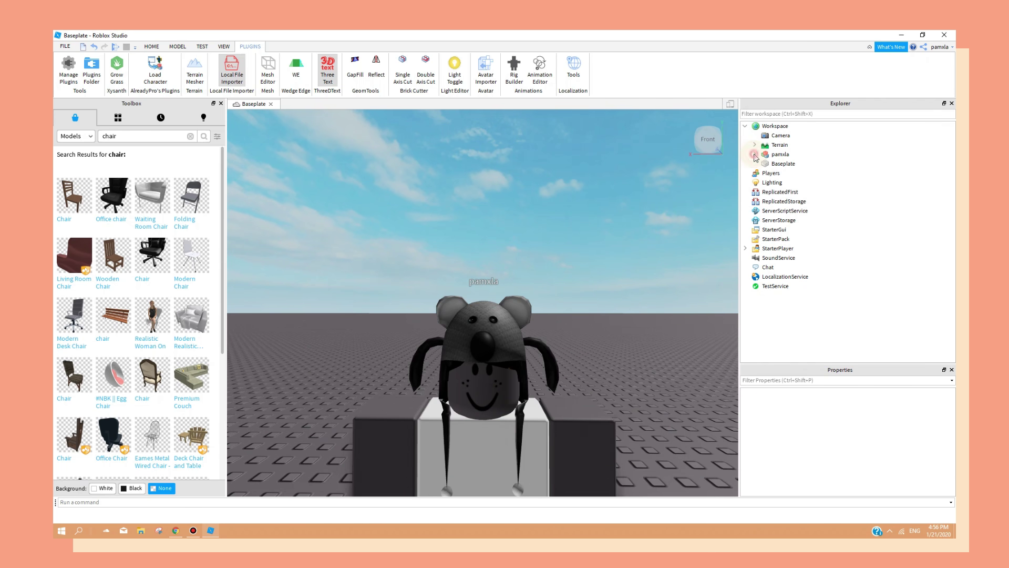
{"action": "left_click", "coordinate": [755, 155]}
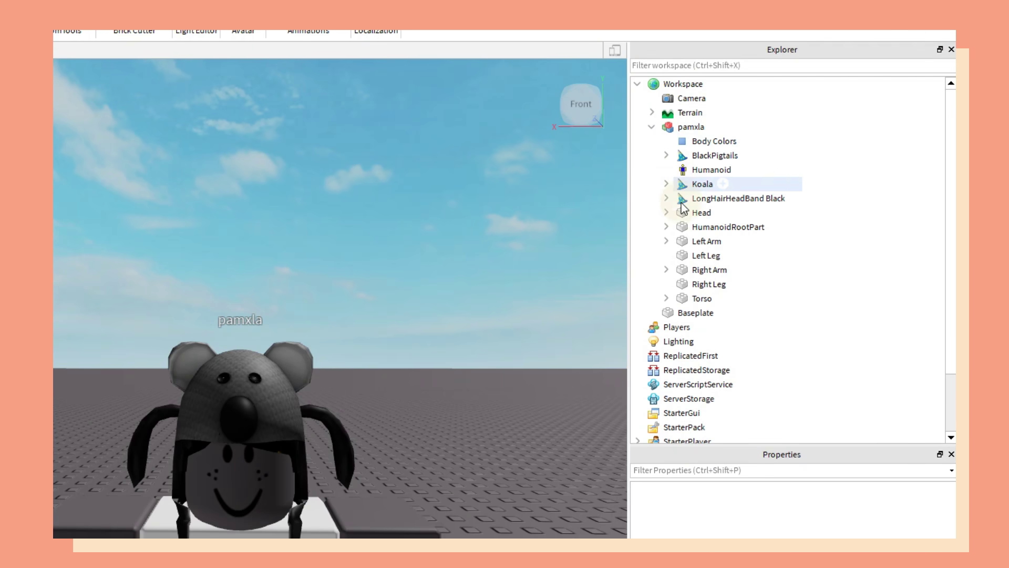
{"action": "left_click", "coordinate": [676, 213]}
{"action": "left_click", "coordinate": [666, 213]}
{"action": "left_click", "coordinate": [715, 298]}
{"action": "key", "text": "Delete"}
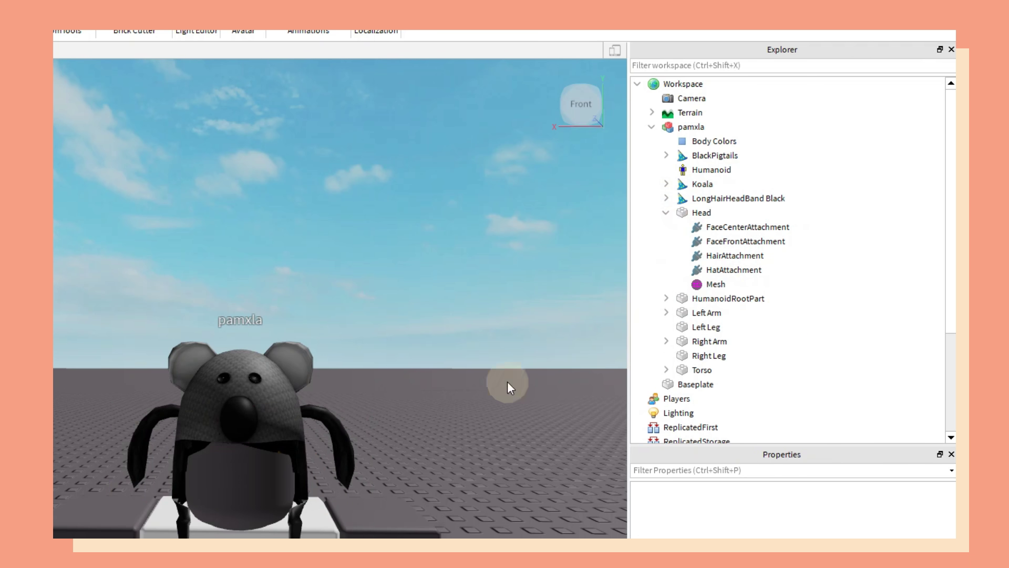
Select the character's Head and search the toolbox images for "smile"
{"action": "left_click", "coordinate": [694, 213]}
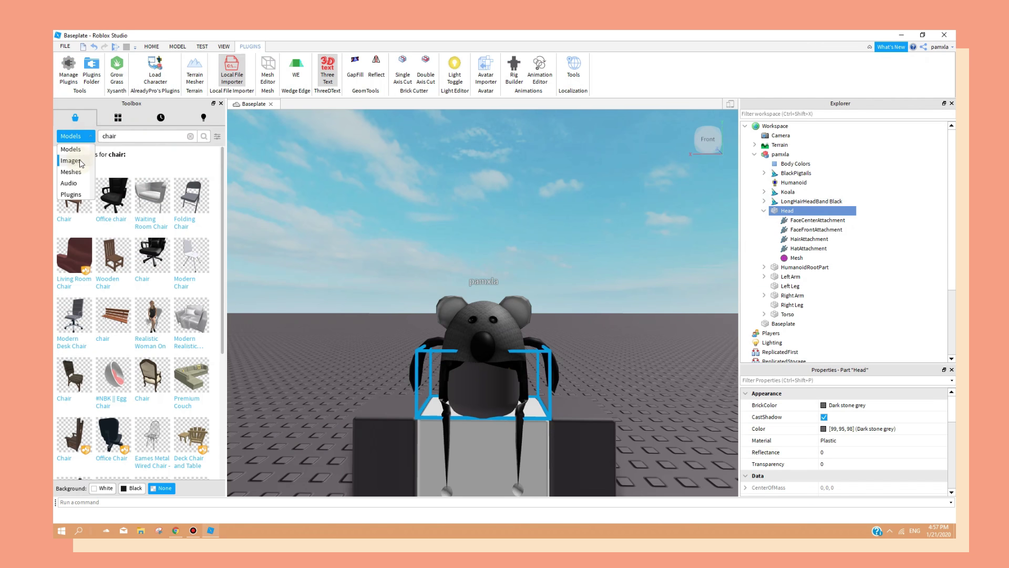
{"action": "left_click", "coordinate": [105, 161]}
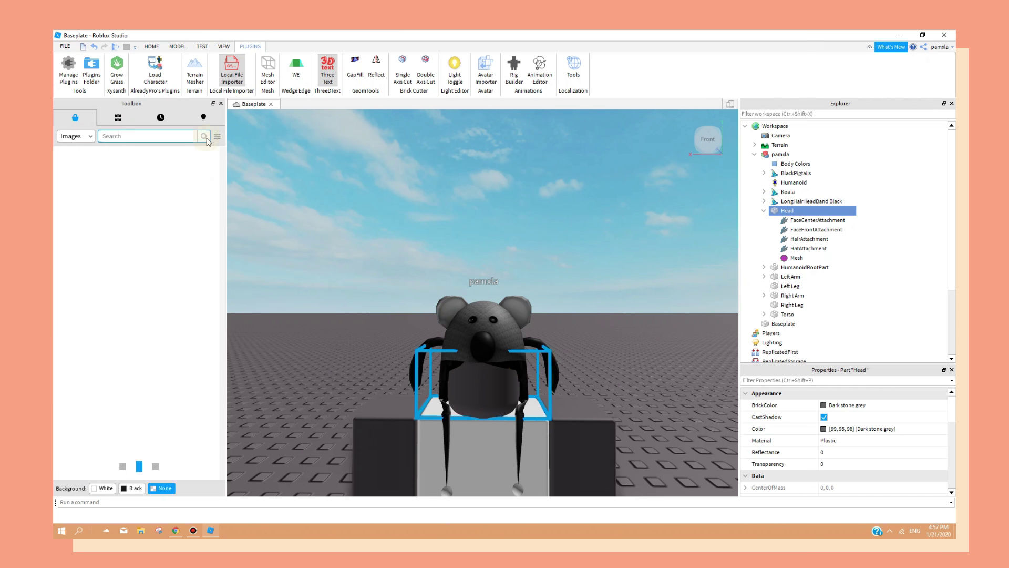
{"action": "left_click", "coordinate": [170, 138]}
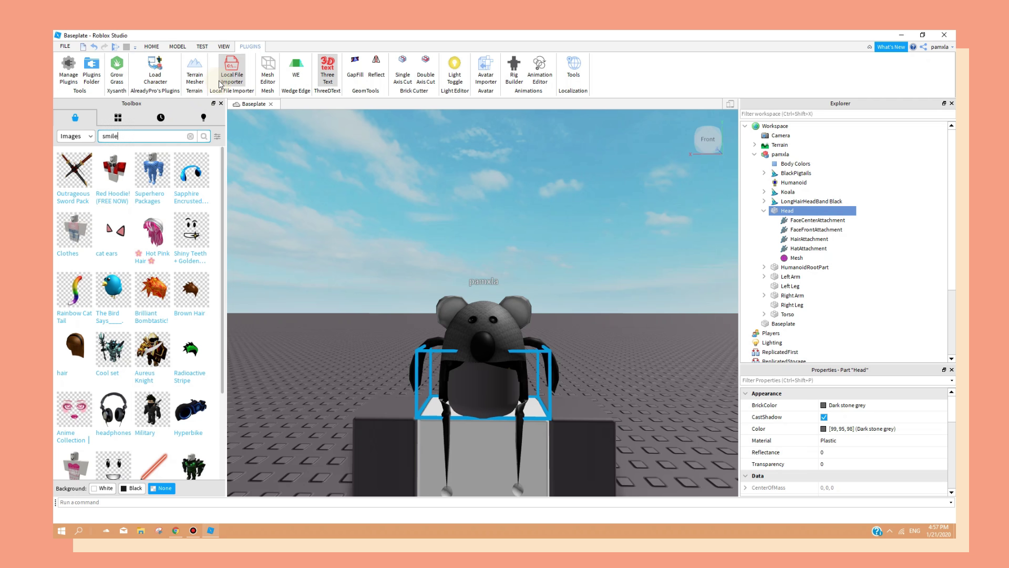
{"action": "type", "text": "smile"}
{"action": "key", "text": "Return"}
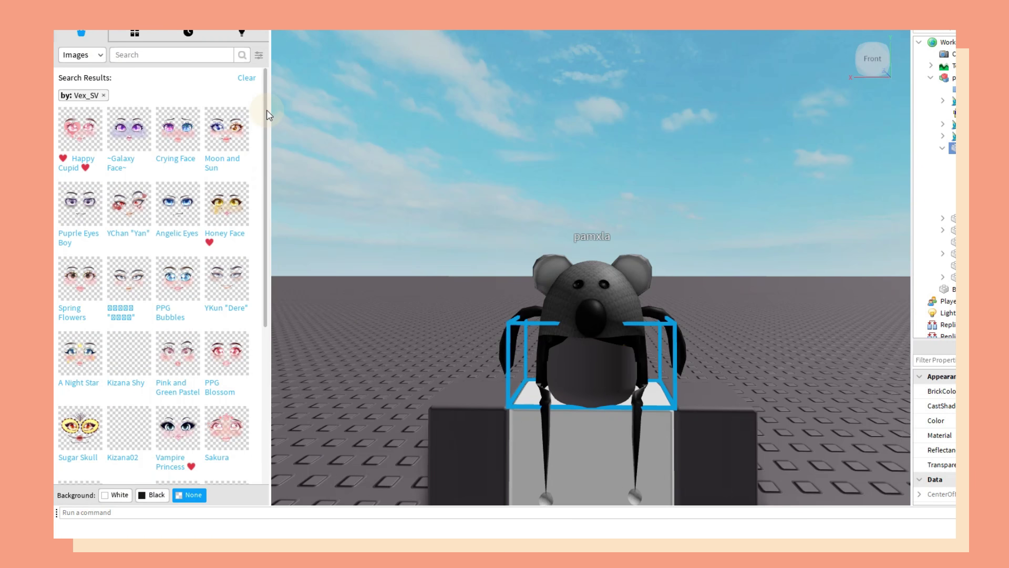
Try the Vampire Princess face by Vex_SV on the character's head and undo it
{"action": "scroll", "coordinate": [264, 156], "scroll_direction": "down", "scroll_amount": 1}
{"action": "left_click_drag", "start_coordinate": [264, 156], "coordinate": [264, 263]}
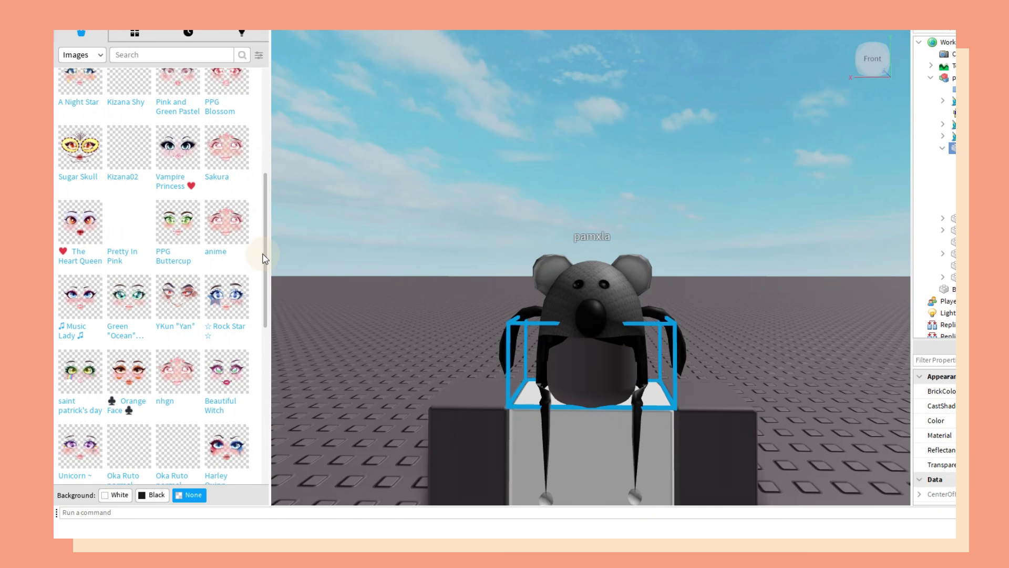
{"action": "left_click_drag", "start_coordinate": [178, 147], "coordinate": [583, 368]}
{"action": "scroll", "coordinate": [673, 377], "scroll_direction": "up", "scroll_amount": 3}
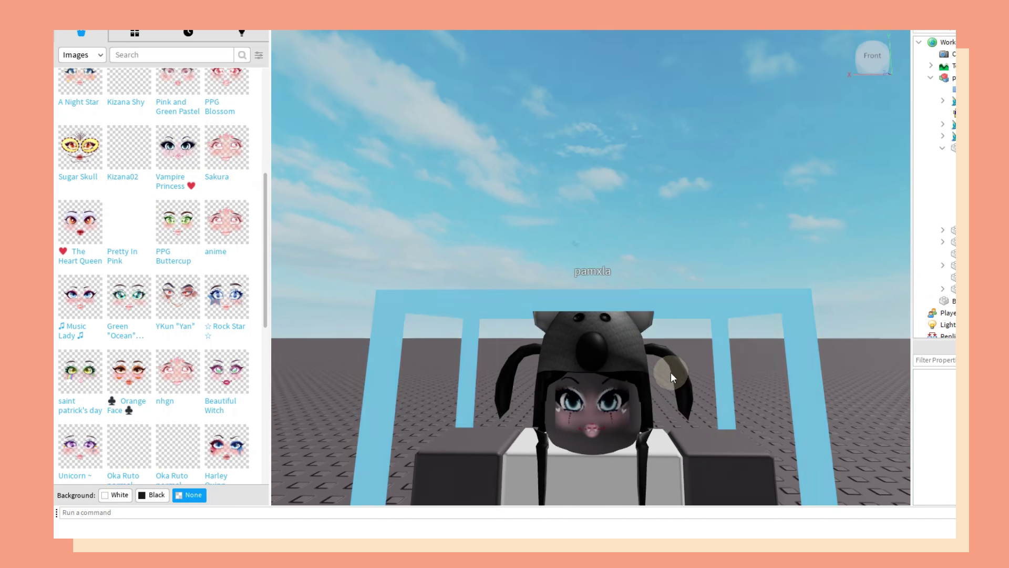
{"action": "scroll", "coordinate": [668, 371], "scroll_direction": "up", "scroll_amount": 2}
{"action": "scroll", "coordinate": [670, 374], "scroll_direction": "down", "scroll_amount": 3}
{"action": "left_click", "coordinate": [885, 177]}
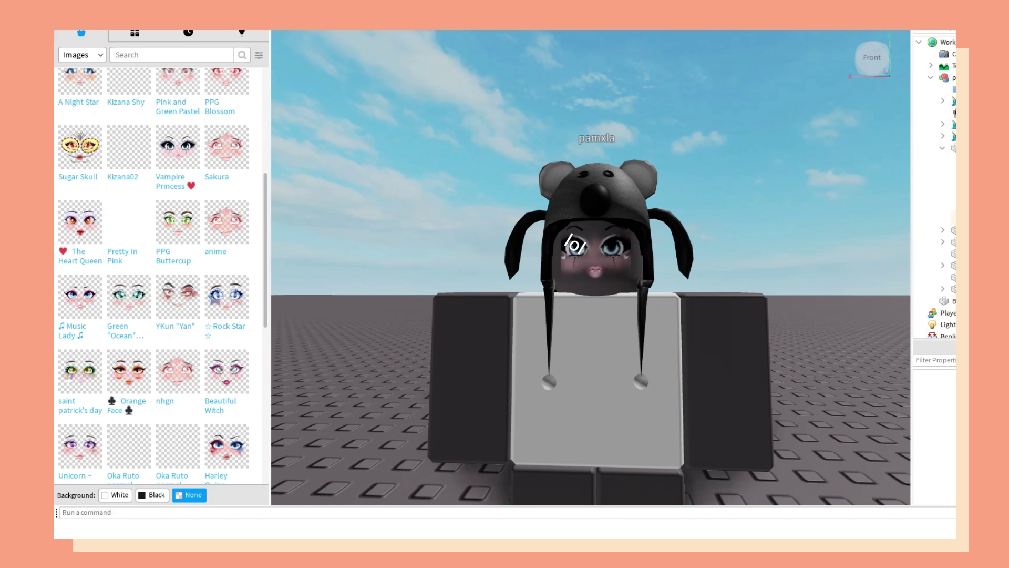
{"action": "key", "text": "ctrl+z"}
Apply the Music Lady face image to the character's head
{"action": "scroll", "coordinate": [117, 248], "scroll_direction": "up", "scroll_amount": 3}
{"action": "scroll", "coordinate": [88, 283], "scroll_direction": "down", "scroll_amount": 4}
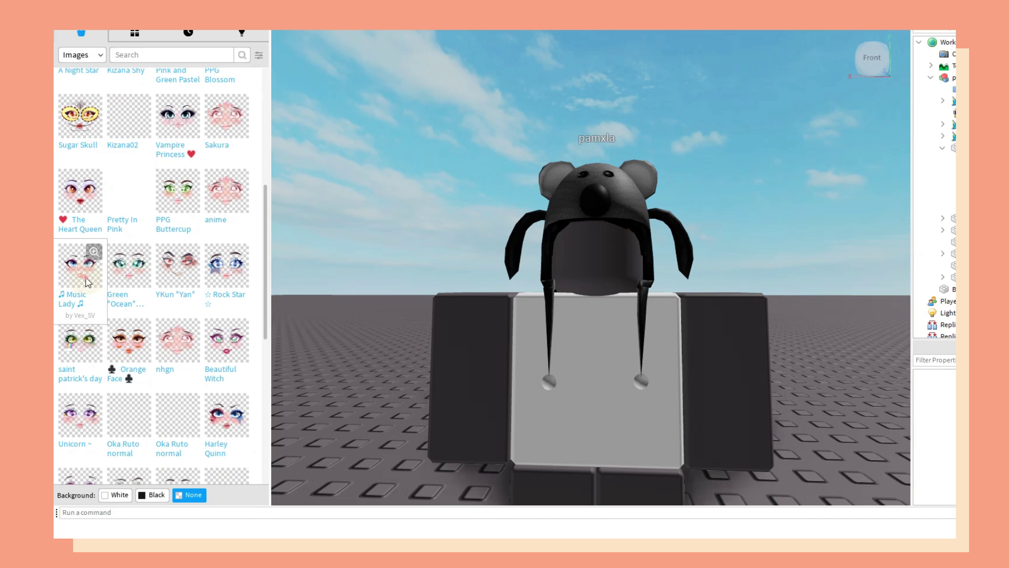
{"action": "left_click_drag", "start_coordinate": [88, 282], "coordinate": [624, 263]}
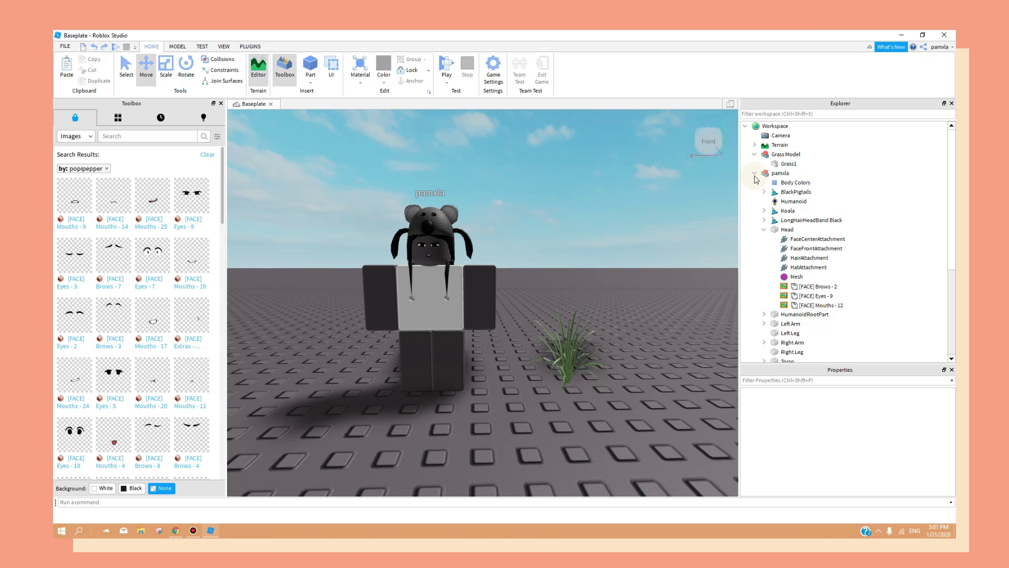
Export the BlackPigtails, Koala and LongHairHeadBand Black accessories together as me.obj into the Blender folder on DATA (D:)
{"action": "left_click", "coordinate": [765, 230]}
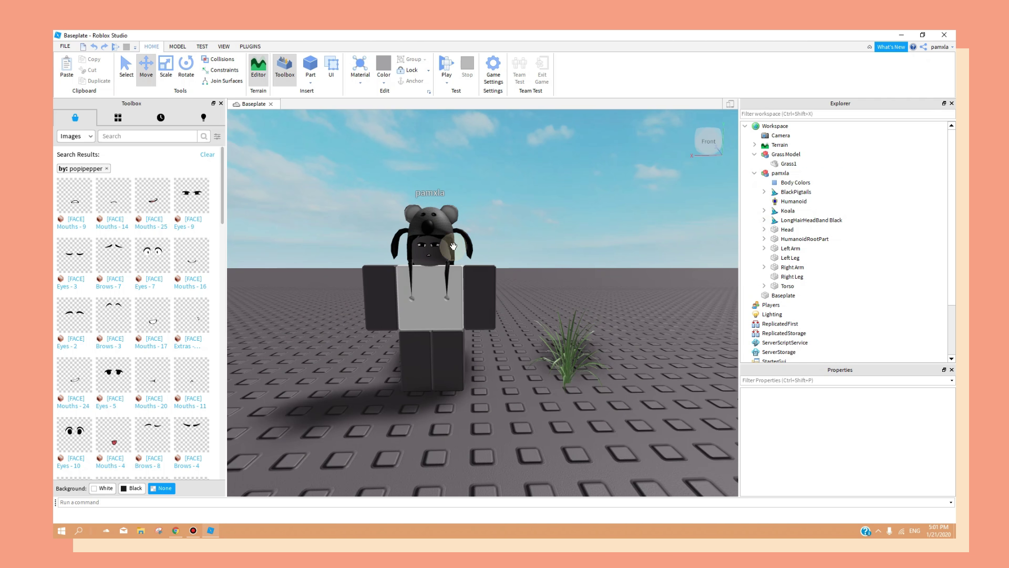
{"action": "left_click", "coordinate": [777, 173]}
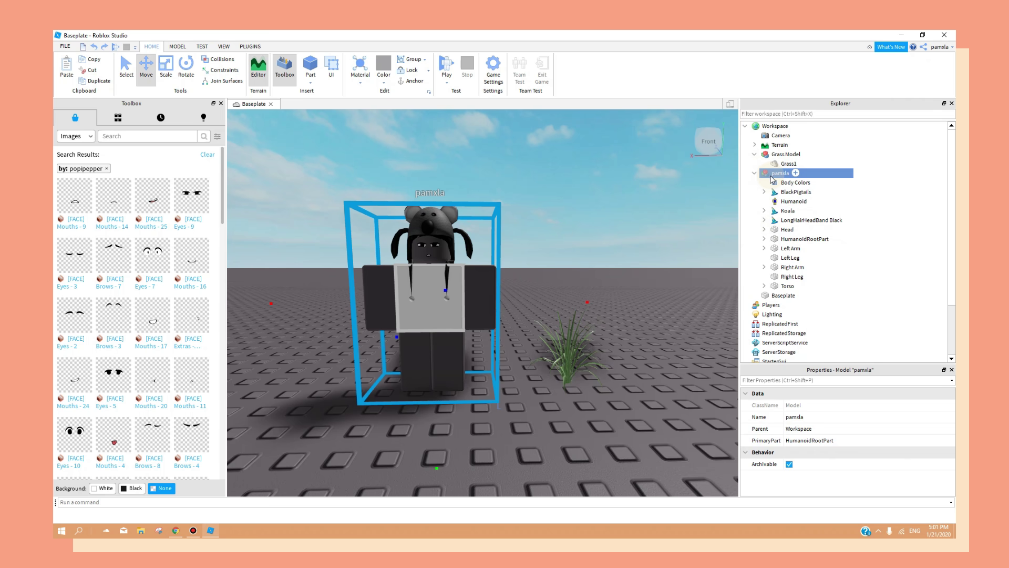
{"action": "left_click", "coordinate": [775, 192]}
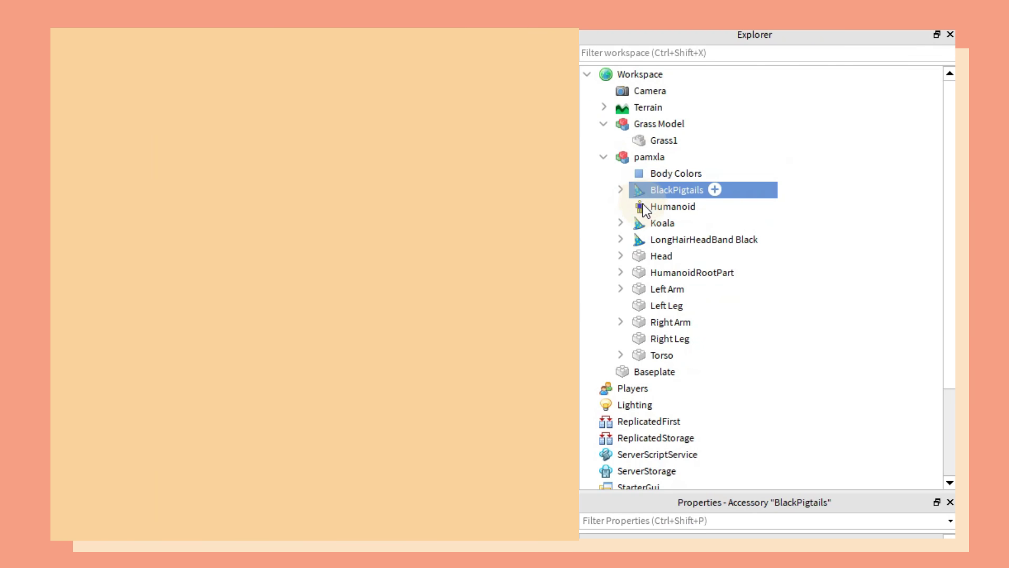
{"action": "left_click", "coordinate": [646, 221], "text": "ctrl"}
{"action": "left_click", "coordinate": [649, 241], "text": "ctrl"}
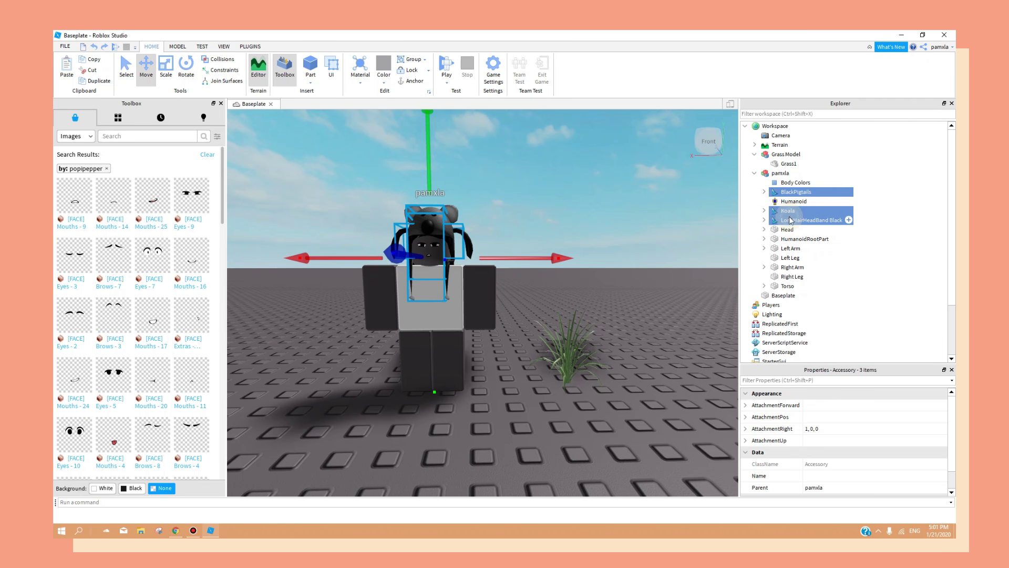
{"action": "right_click", "coordinate": [790, 220]}
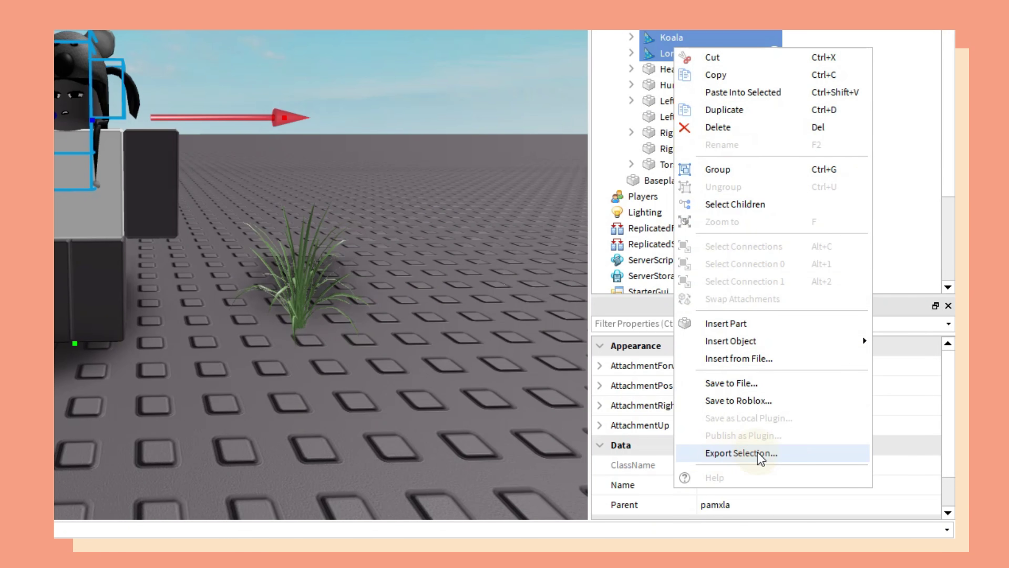
{"action": "left_click", "coordinate": [723, 453]}
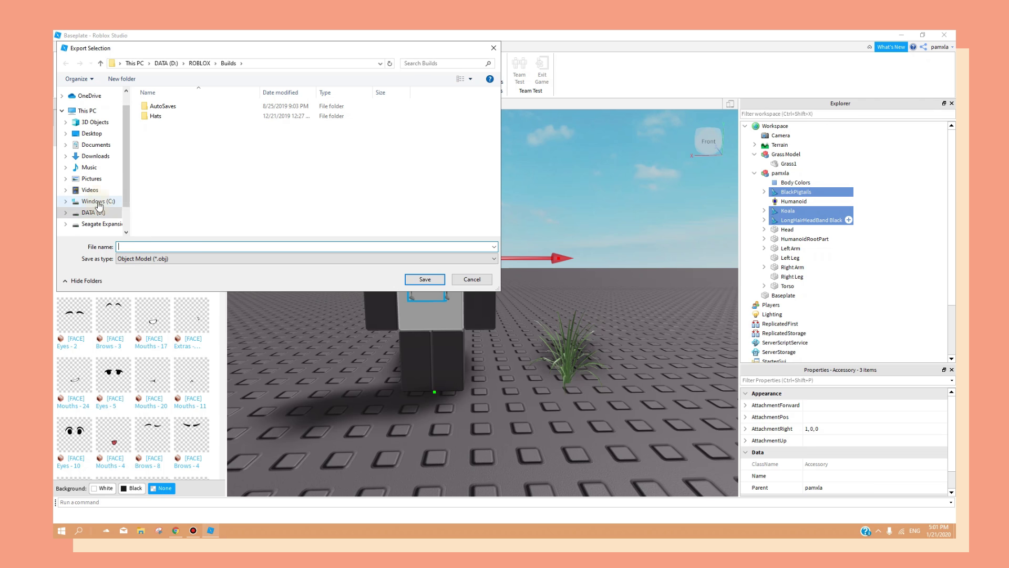
{"action": "left_click", "coordinate": [96, 215]}
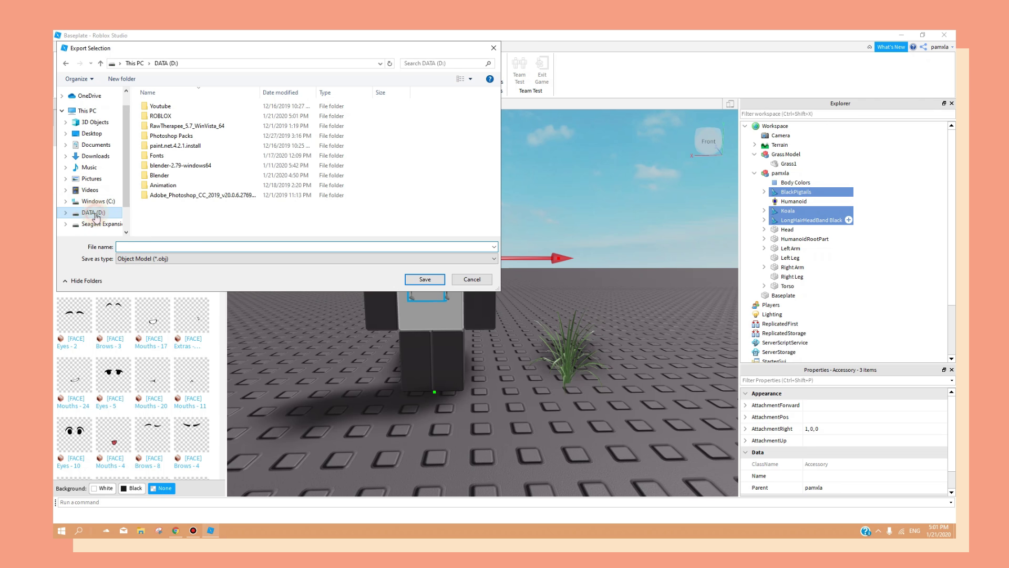
{"action": "double_click", "coordinate": [158, 175]}
{"action": "left_click", "coordinate": [143, 247]}
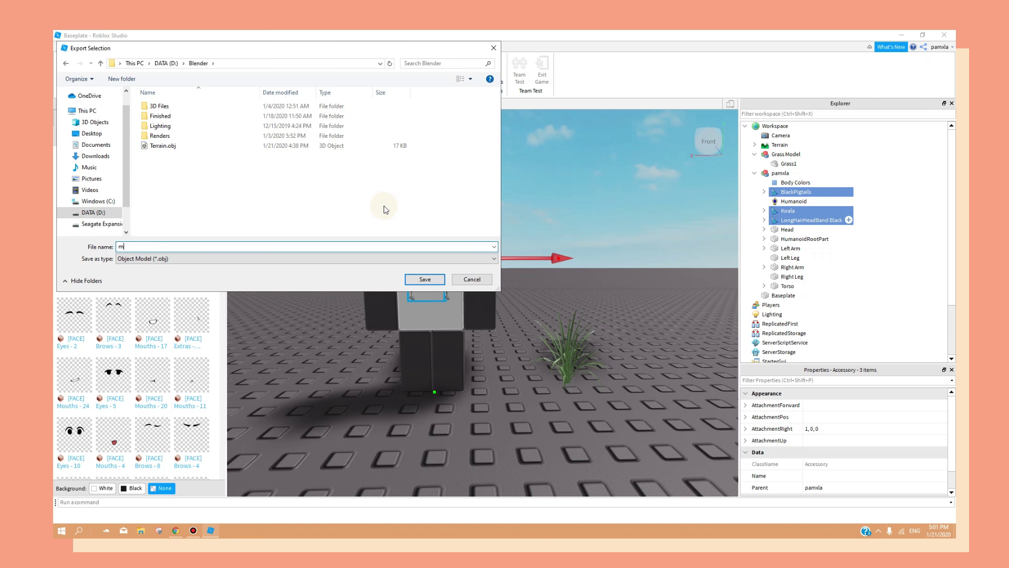
{"action": "type", "text": "me"}
{"action": "left_click", "coordinate": [427, 280]}
Export the Grass Model as an OBJ file into the same Blender folder
{"action": "left_click", "coordinate": [578, 346]}
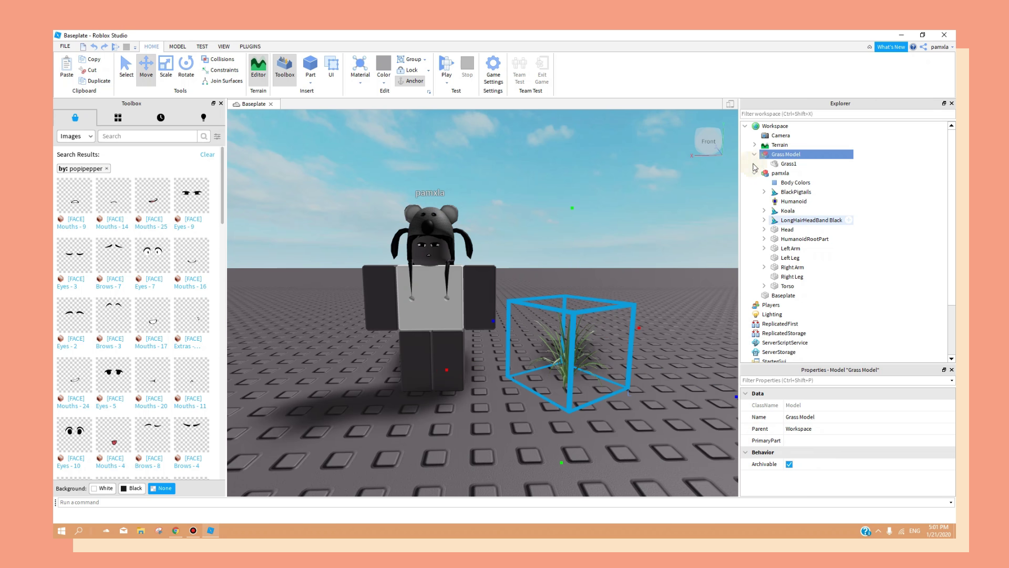
{"action": "right_click", "coordinate": [771, 156]}
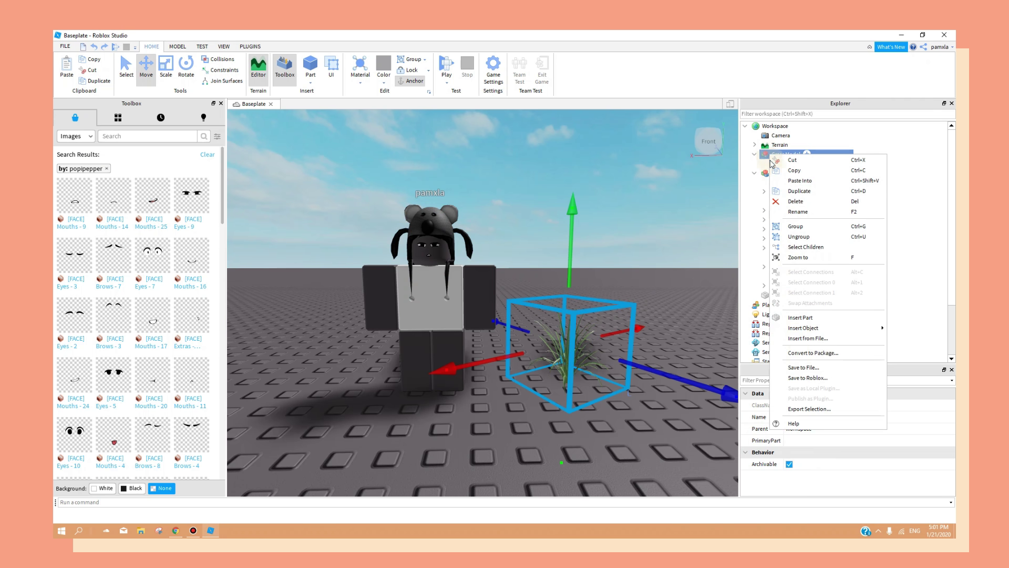
{"action": "left_click", "coordinate": [800, 409]}
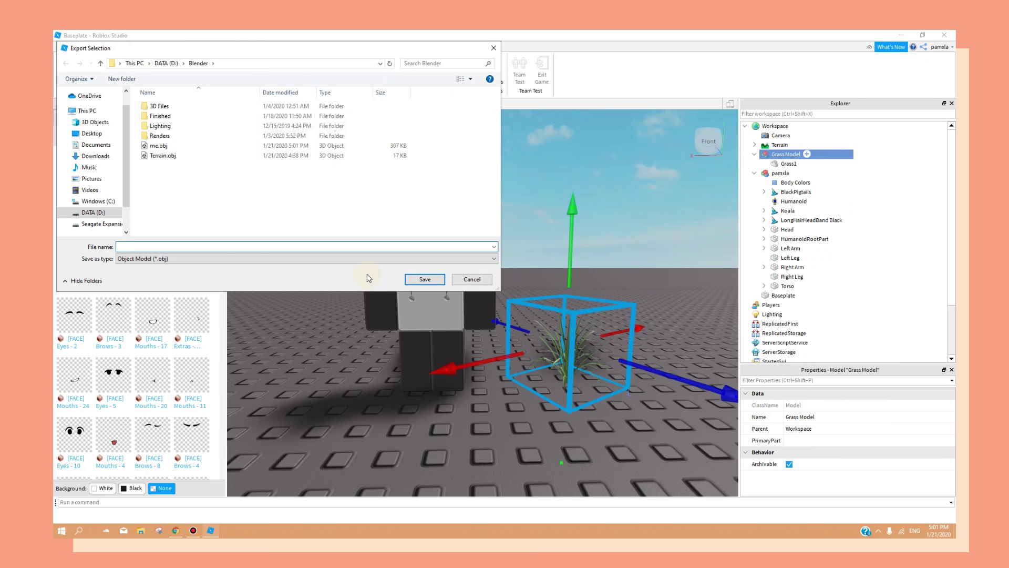
{"action": "left_click", "coordinate": [430, 283]}
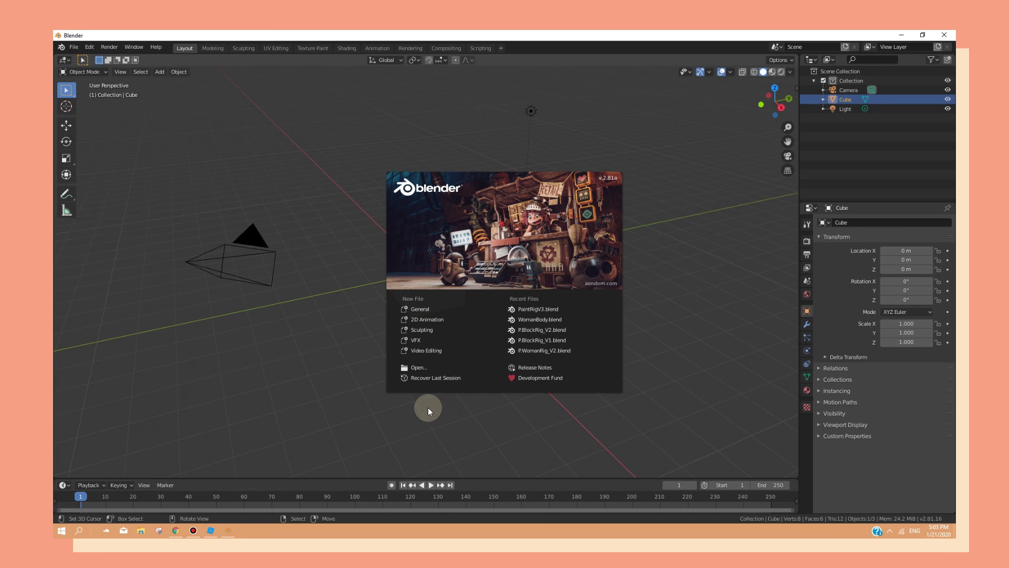
Switch to Blender, dismiss the splash screen, and select the light, the cube and the camera individually
{"action": "left_click", "coordinate": [342, 233]}
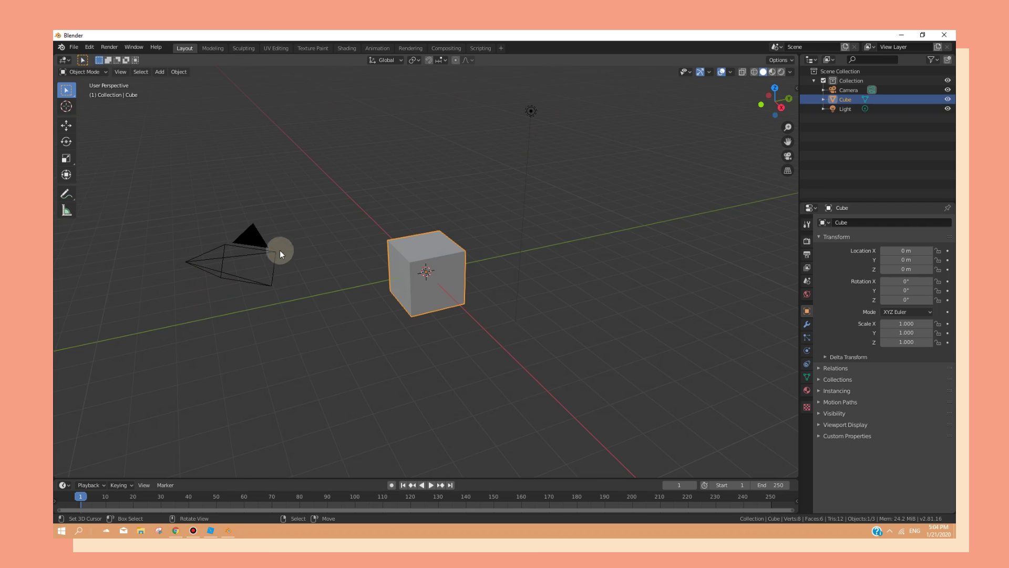
{"action": "left_click", "coordinate": [533, 109]}
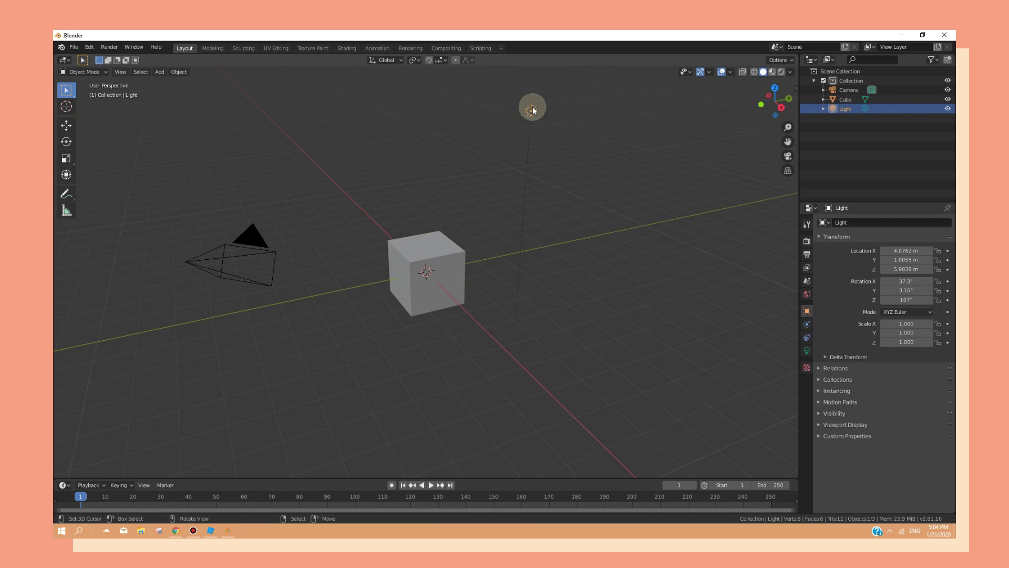
{"action": "right_click", "coordinate": [420, 268]}
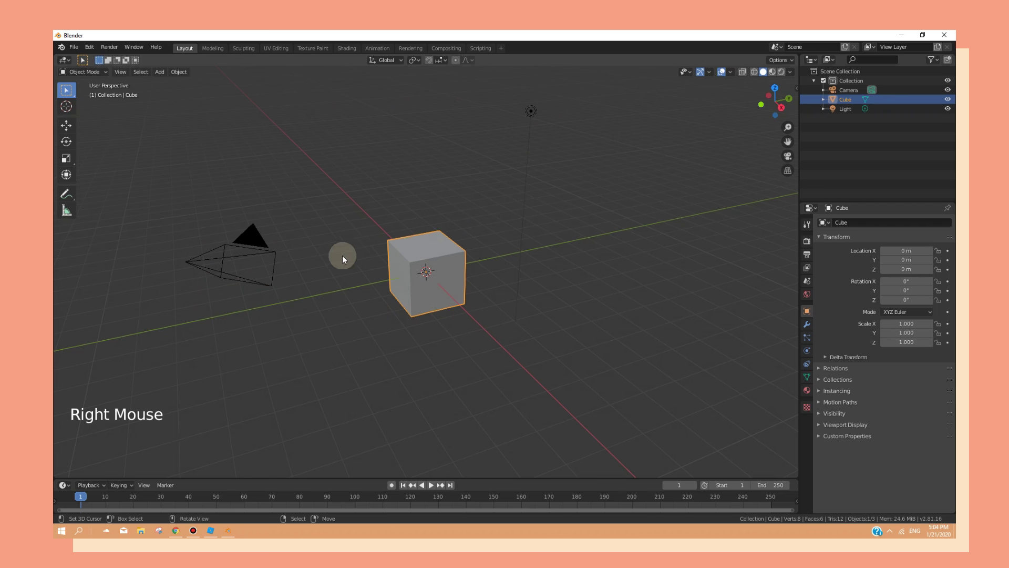
{"action": "right_click", "coordinate": [257, 245]}
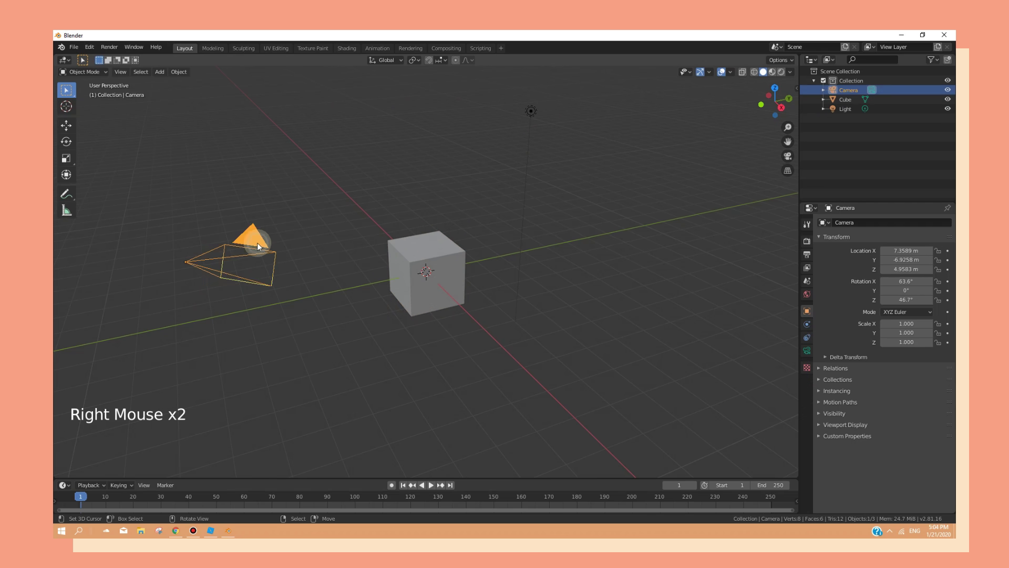
{"action": "right_click", "coordinate": [531, 110]}
Select the cube, the light and the camera together
{"action": "right_click", "coordinate": [433, 238]}
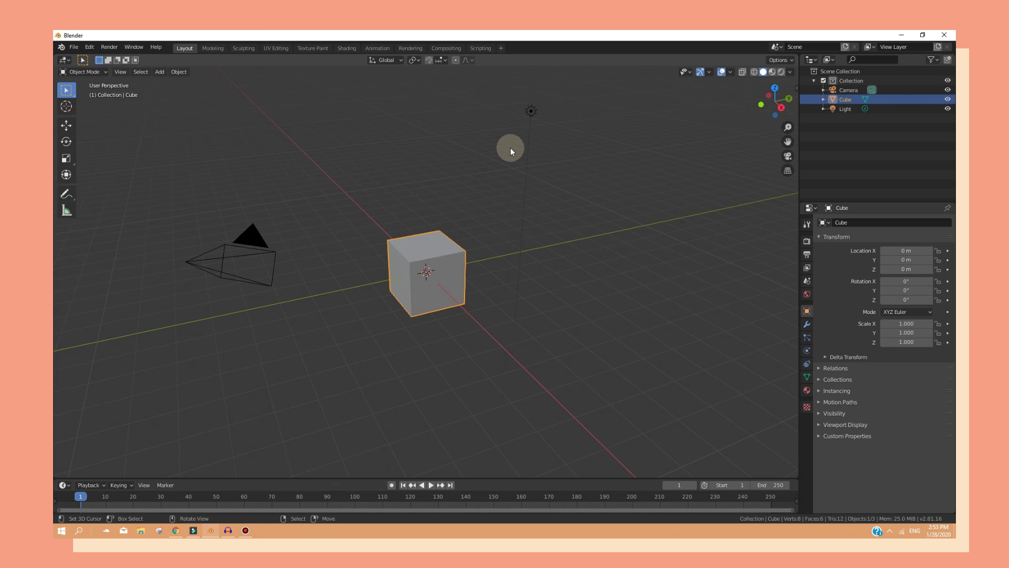
{"action": "right_click", "coordinate": [529, 110], "text": "shift"}
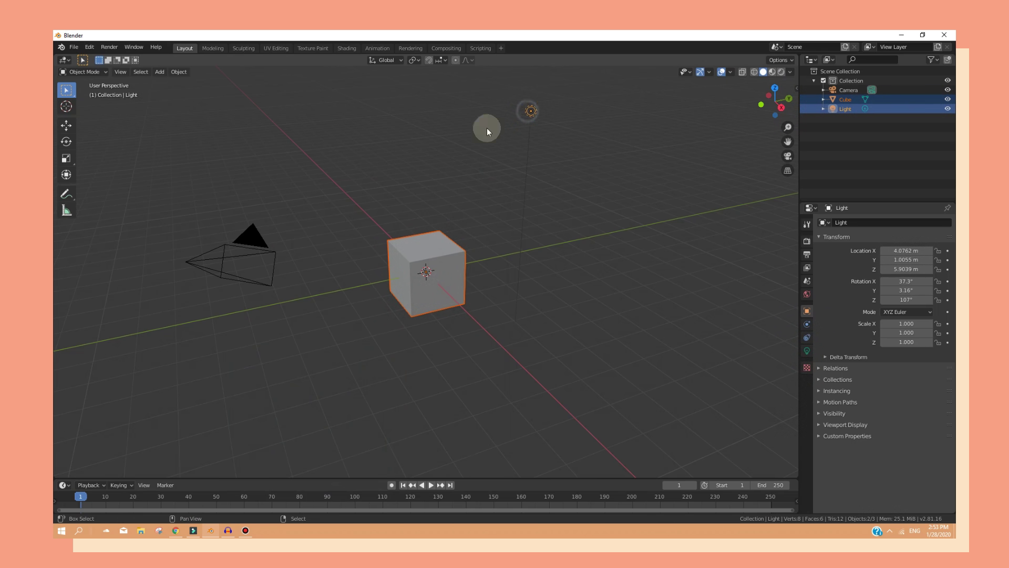
{"action": "right_click", "coordinate": [260, 241], "text": "shift"}
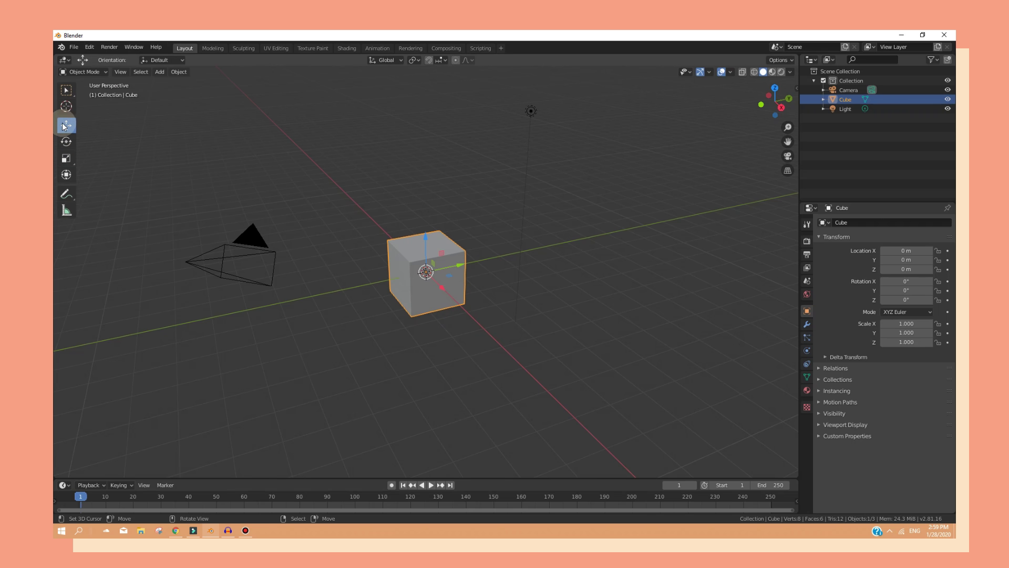
Move the default cube along the Z and Y axes to about Y -0.65 m and Z 0.62 m
{"action": "left_click", "coordinate": [413, 235]}
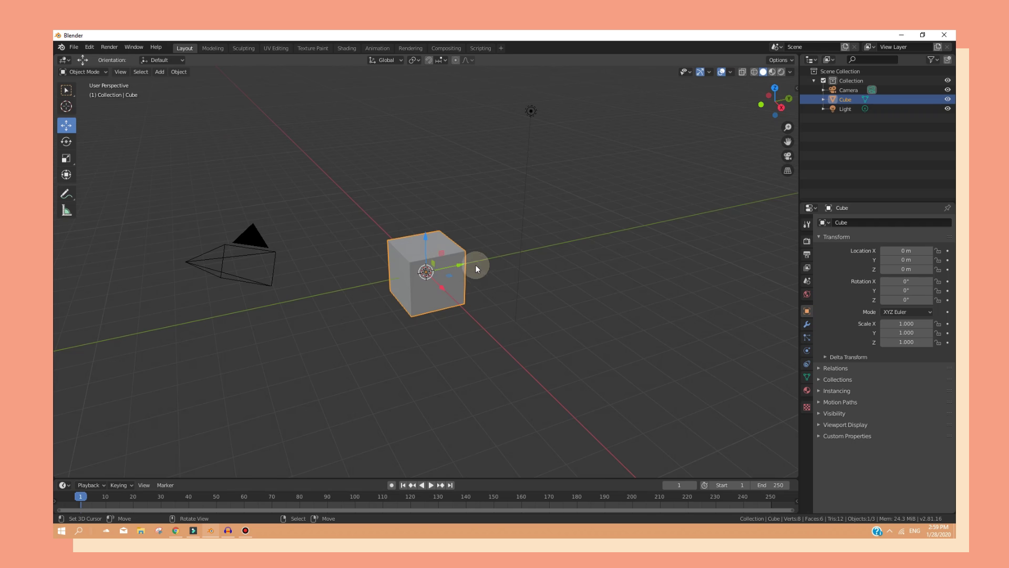
{"action": "mouse_move", "coordinate": [425, 244]}
{"action": "left_mouse_down"}
{"action": "mouse_move", "coordinate": [425, 163]}
{"action": "mouse_move", "coordinate": [426, 250]}
{"action": "left_mouse_up"}
{"action": "left_click_drag", "start_coordinate": [460, 264], "coordinate": [405, 231]}
Rotate the cube to about -16.8° around Z and scale it to about 1.68 × 1.54 × 1.70
{"action": "left_click", "coordinate": [66, 140]}
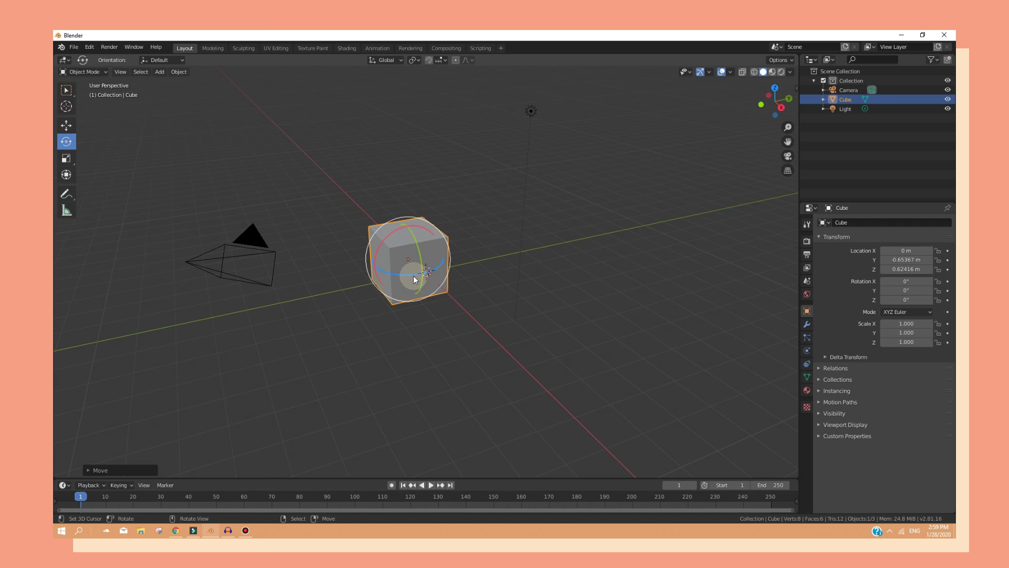
{"action": "left_click_drag", "start_coordinate": [413, 275], "coordinate": [407, 224]}
{"action": "left_click", "coordinate": [70, 160]}
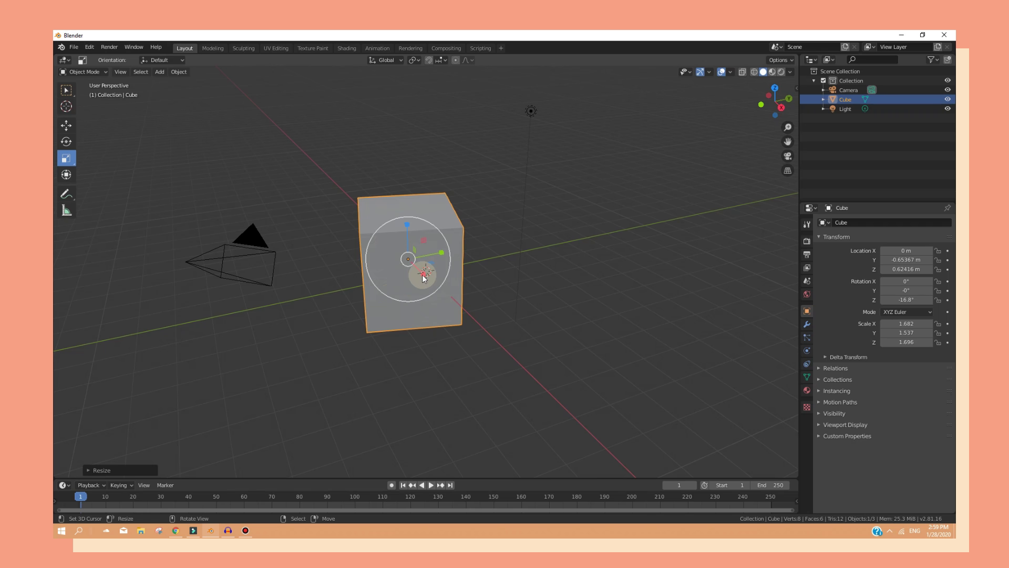
Delete the cube from the scene
{"action": "key", "text": "x"}
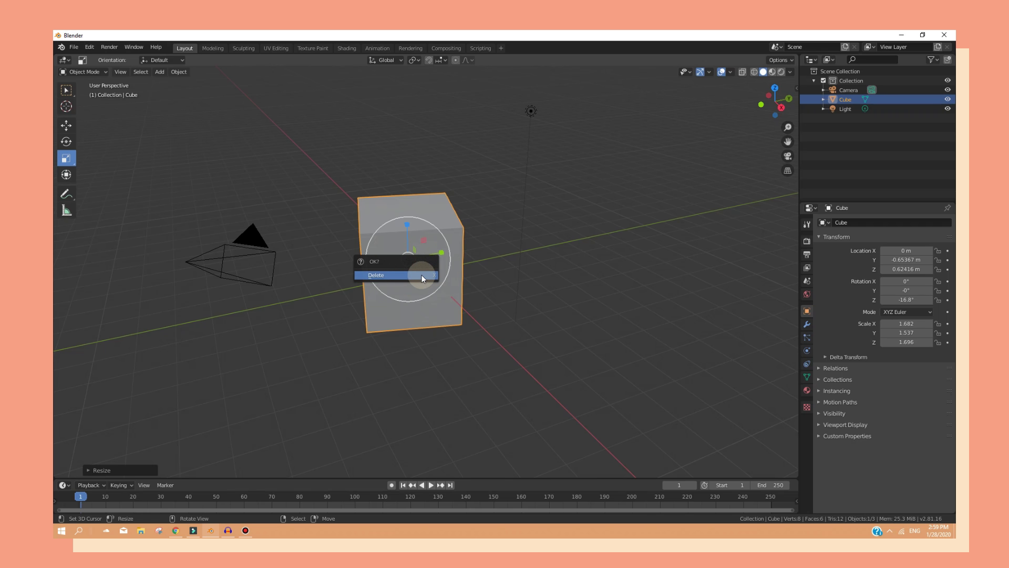
{"action": "left_click", "coordinate": [404, 276]}
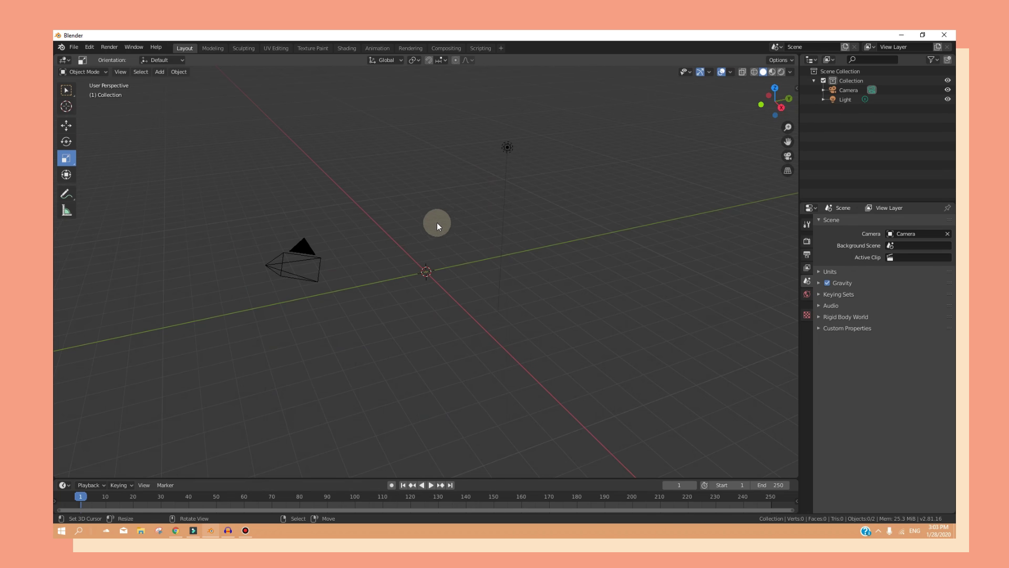
Add a cube mesh to the scene at the 3D cursor
{"action": "left_click", "coordinate": [162, 73]}
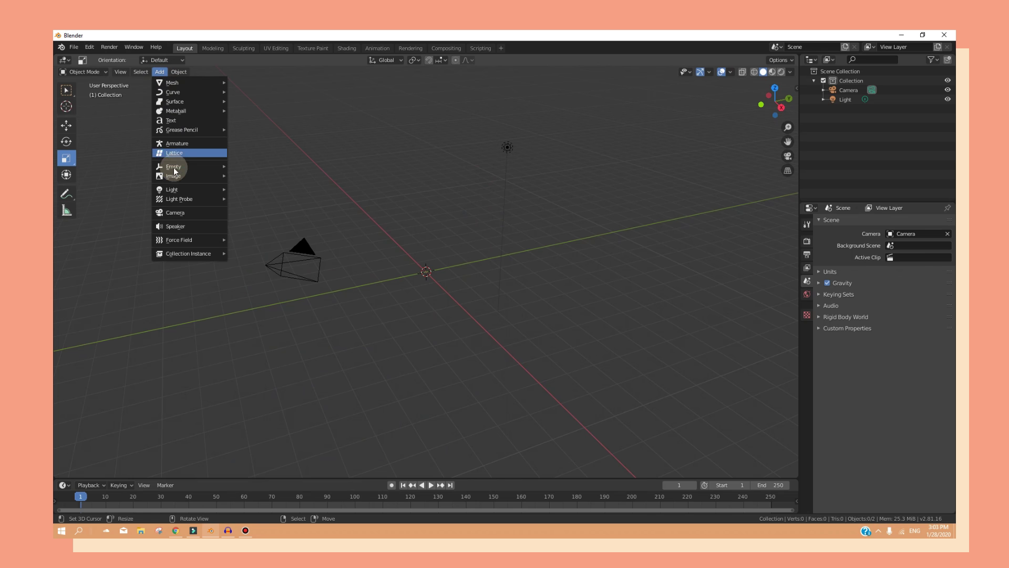
{"action": "mouse_move", "coordinate": [178, 241]}
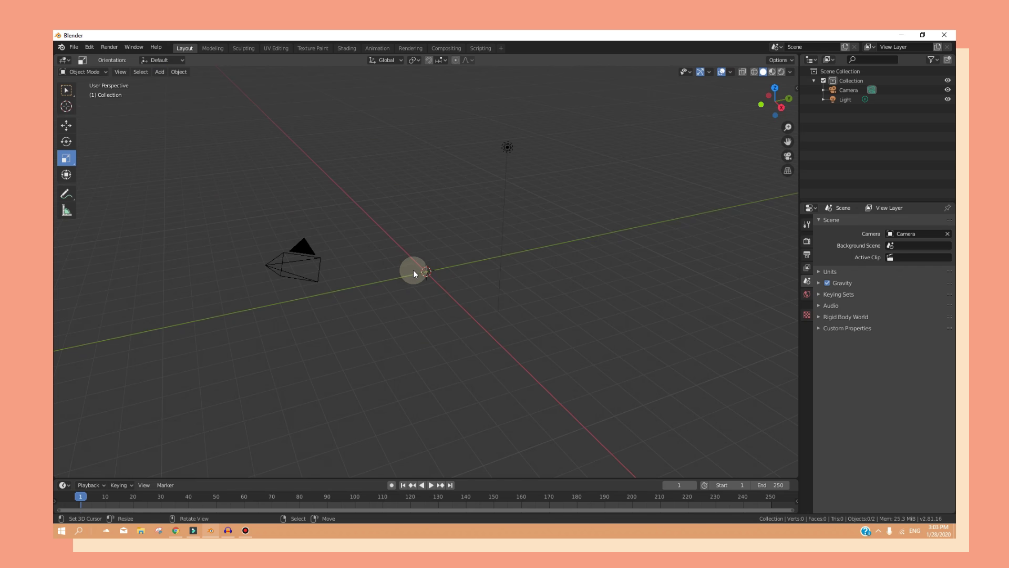
{"action": "key", "text": "shift+a"}
{"action": "mouse_move", "coordinate": [413, 270]}
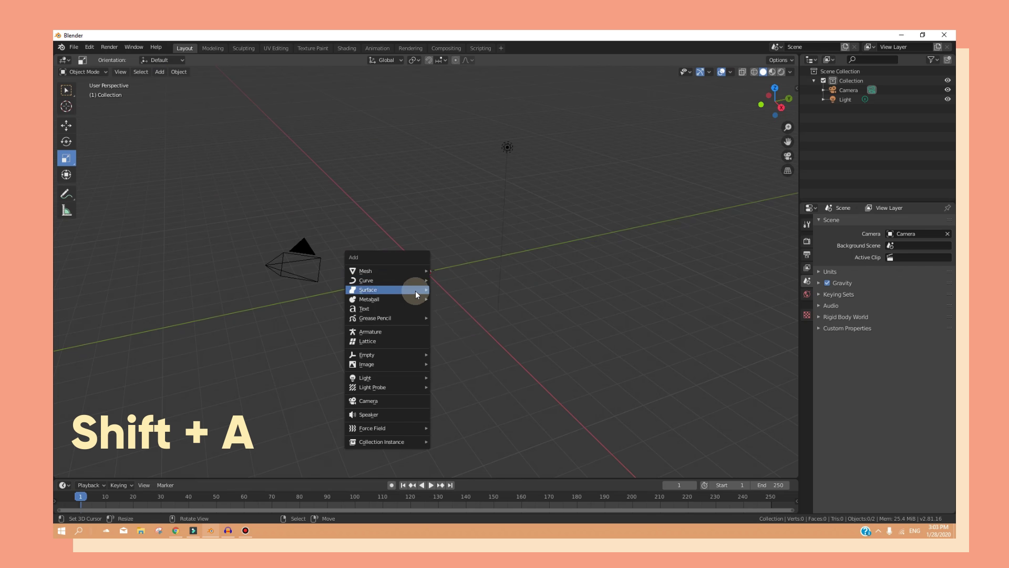
{"action": "left_click", "coordinate": [451, 280]}
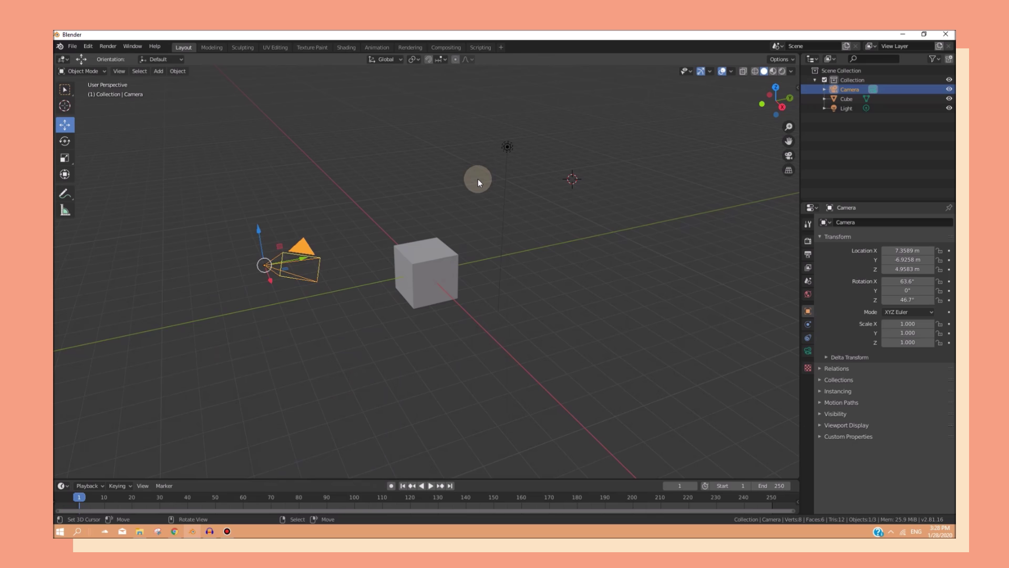
Select the light and then the camera, and show the scene through the active camera
{"action": "left_click", "coordinate": [506, 138]}
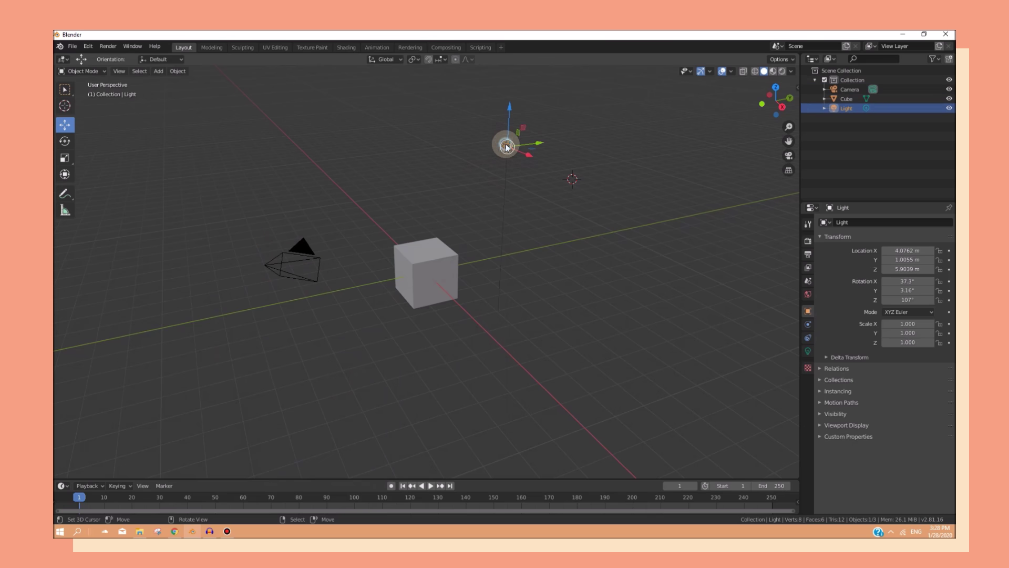
{"action": "left_click", "coordinate": [316, 248]}
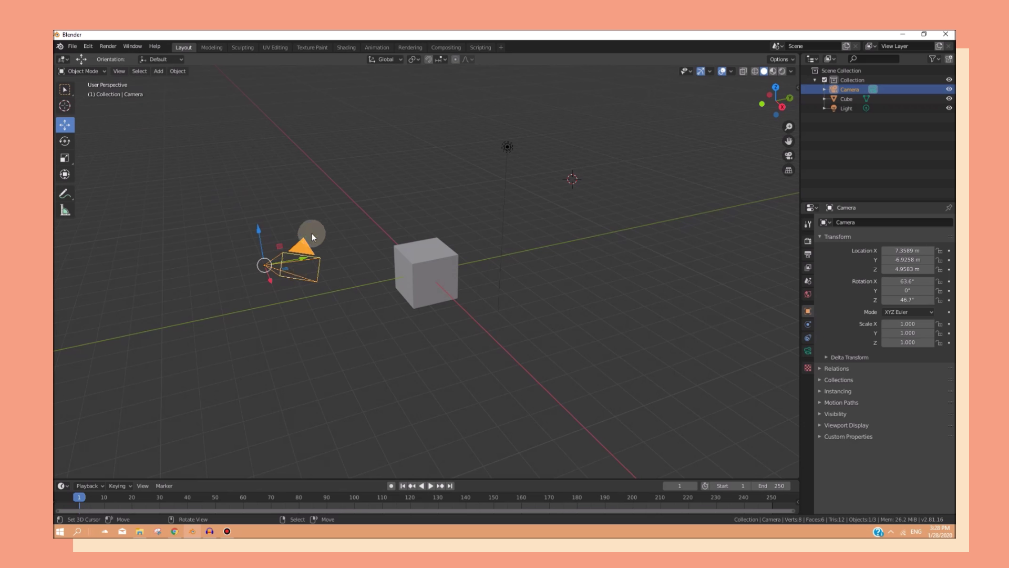
{"action": "left_click", "coordinate": [119, 71]}
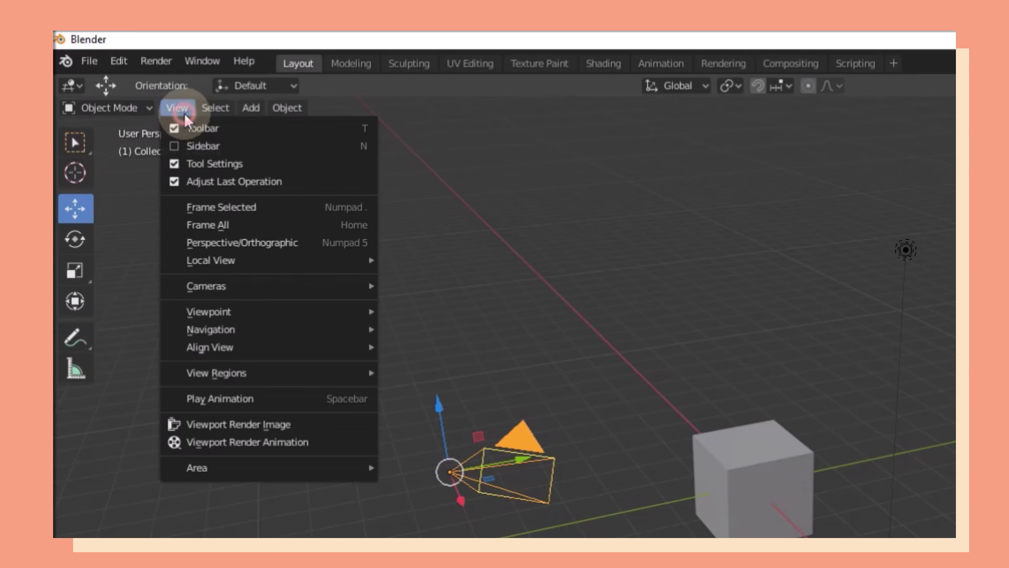
{"action": "mouse_move", "coordinate": [214, 284]}
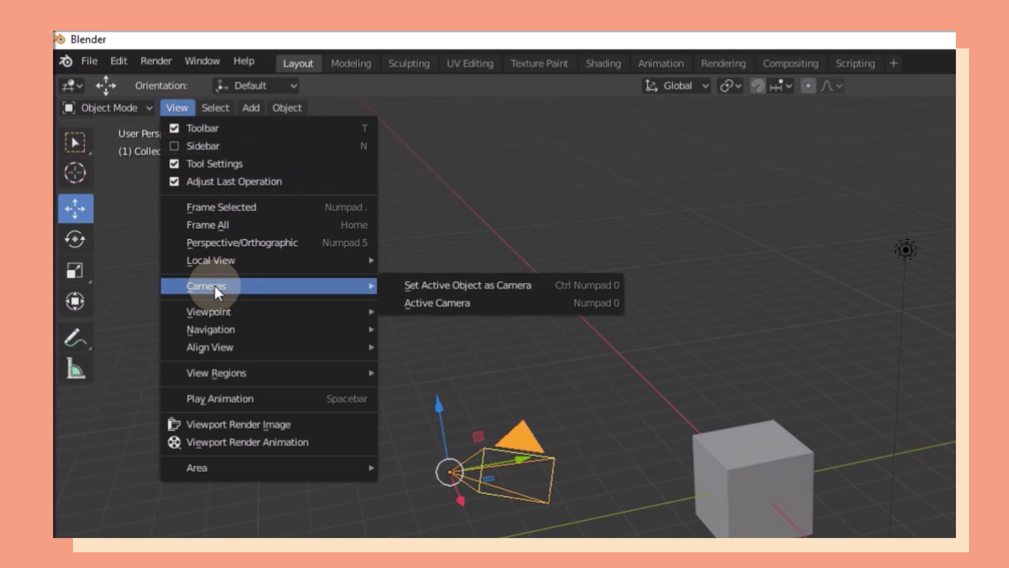
{"action": "left_click", "coordinate": [450, 304]}
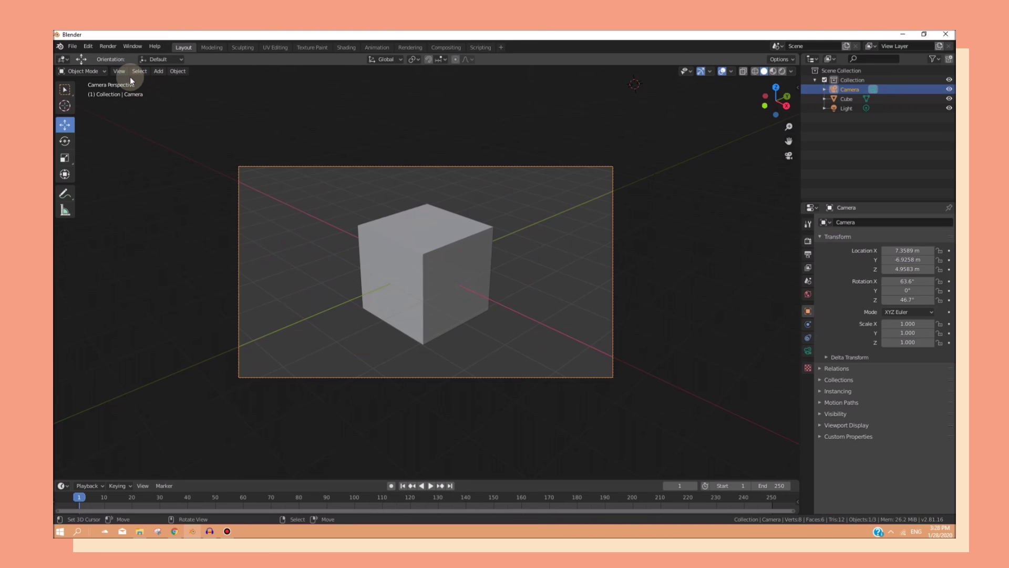
Toggle the viewport's Camera viewpoint
{"action": "left_click", "coordinate": [176, 108]}
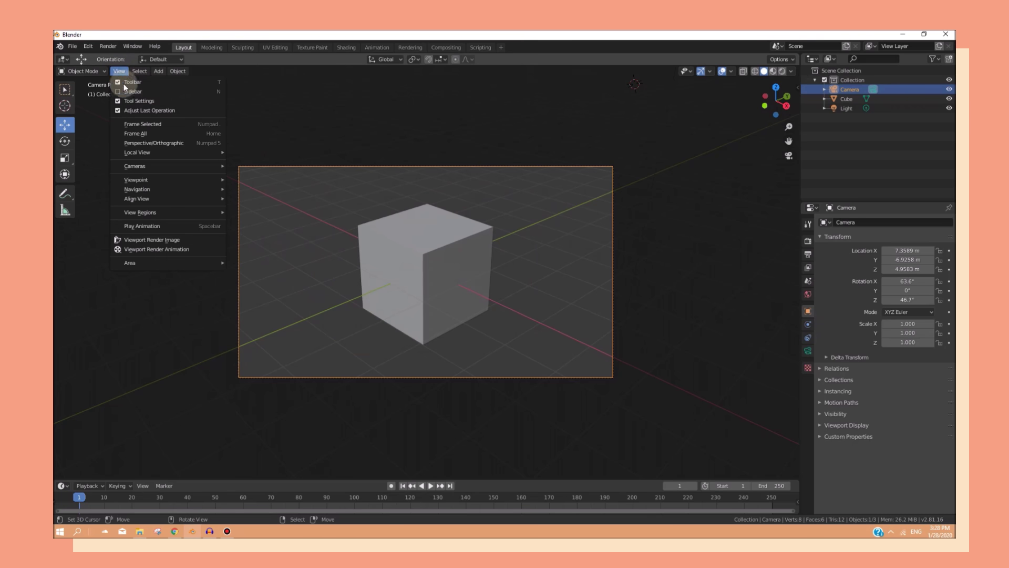
{"action": "mouse_move", "coordinate": [138, 180]}
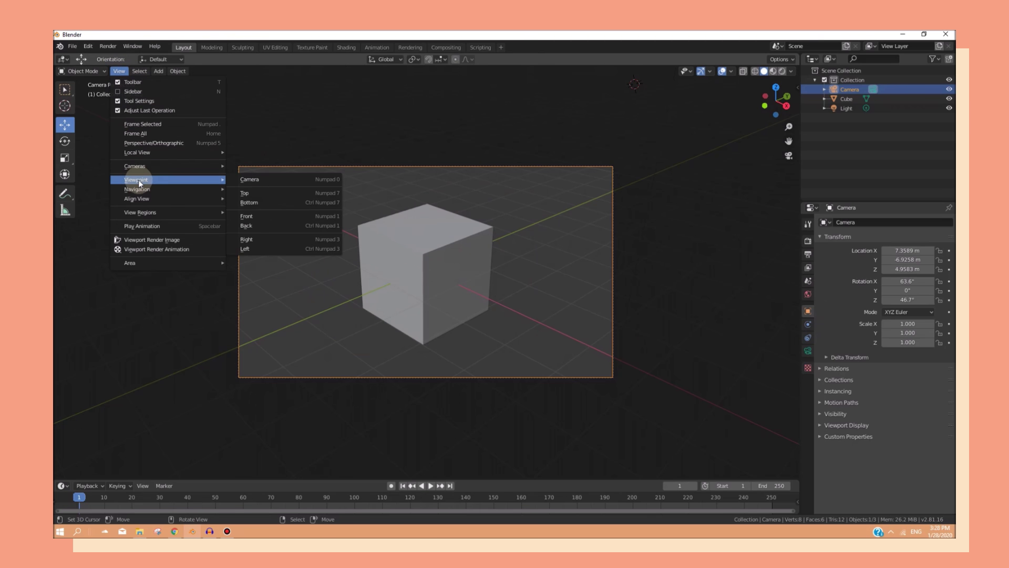
{"action": "left_click", "coordinate": [326, 179]}
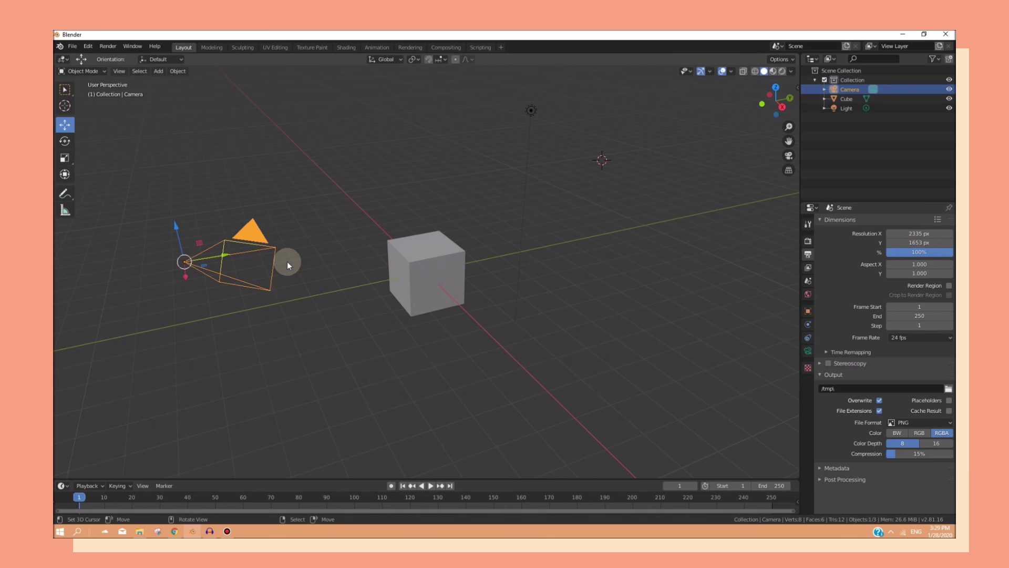
Adjust the render resolution's X and Y values while looking through the camera, and return to the perspective view
{"action": "key", "text": "KP_0"}
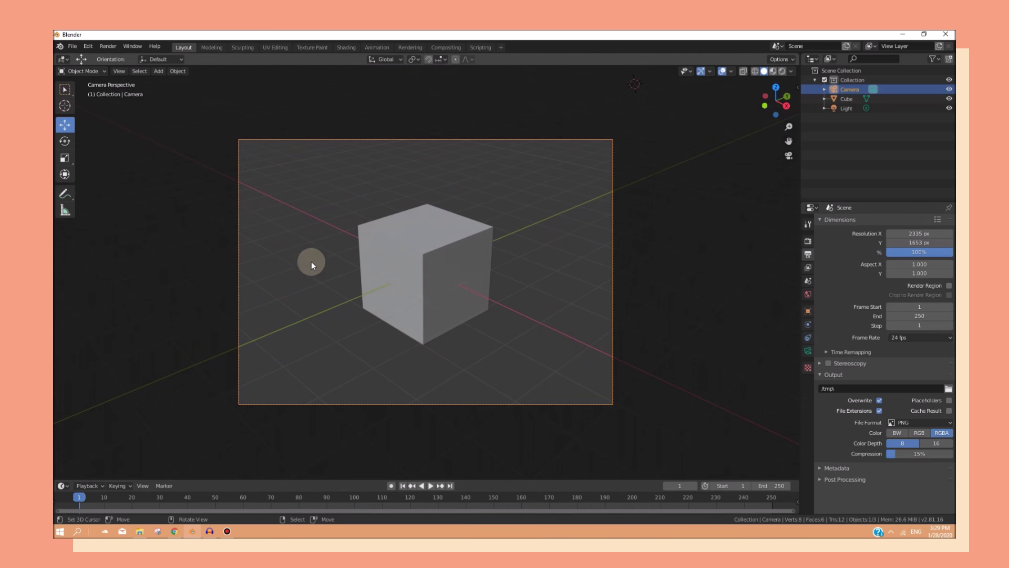
{"action": "left_click_drag", "start_coordinate": [913, 242], "coordinate": [831, 242]}
{"action": "mouse_move", "coordinate": [915, 233]}
{"action": "left_mouse_down"}
{"action": "mouse_move", "coordinate": [967, 233]}
{"action": "mouse_move", "coordinate": [894, 233]}
{"action": "mouse_move", "coordinate": [915, 239]}
{"action": "left_mouse_up"}
{"action": "key", "text": "KP_0"}
Select the light and try the Spot and Area types in its object data properties, settling on Sun
{"action": "left_click", "coordinate": [525, 113]}
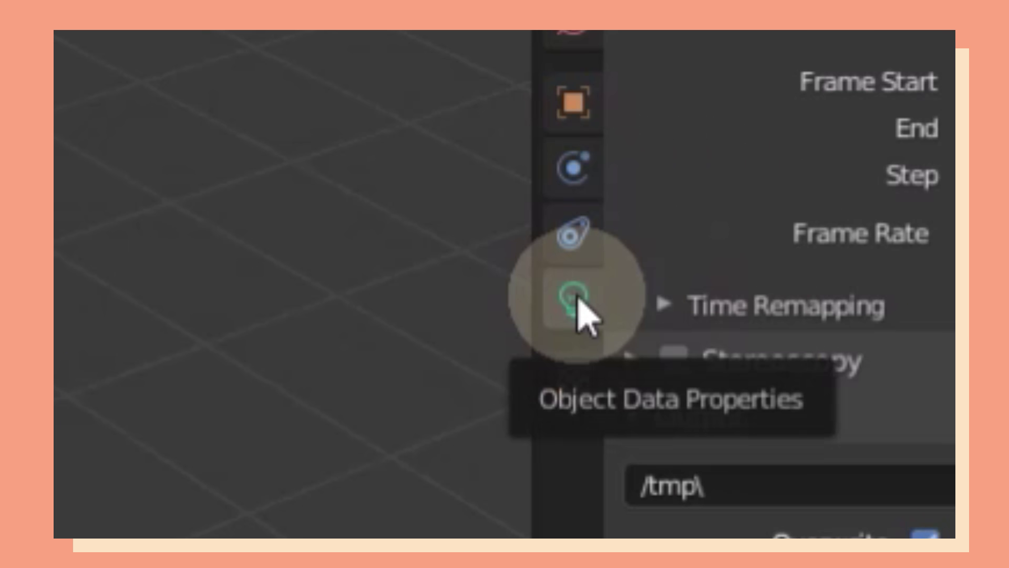
{"action": "left_click", "coordinate": [576, 299]}
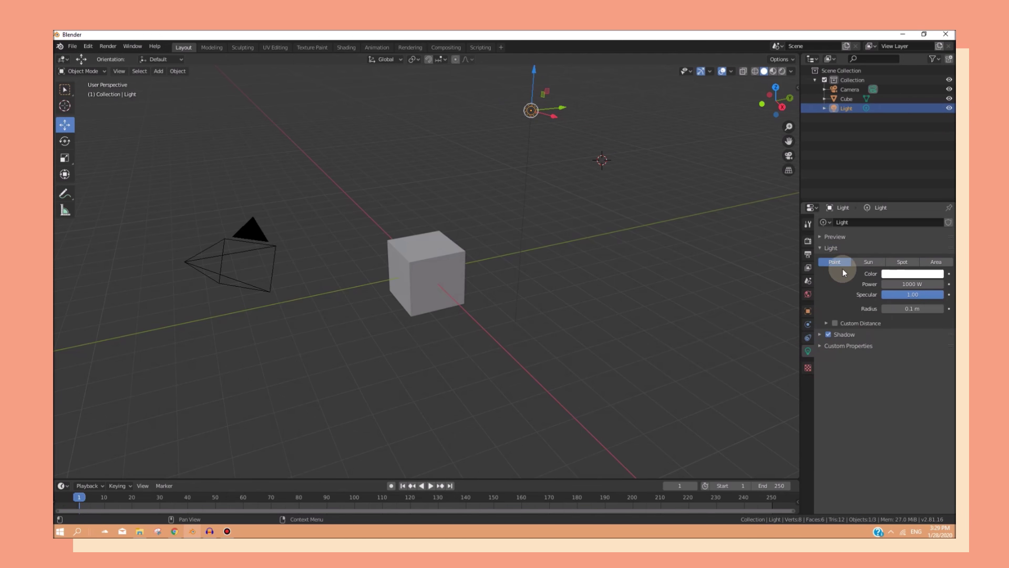
{"action": "left_click", "coordinate": [869, 262]}
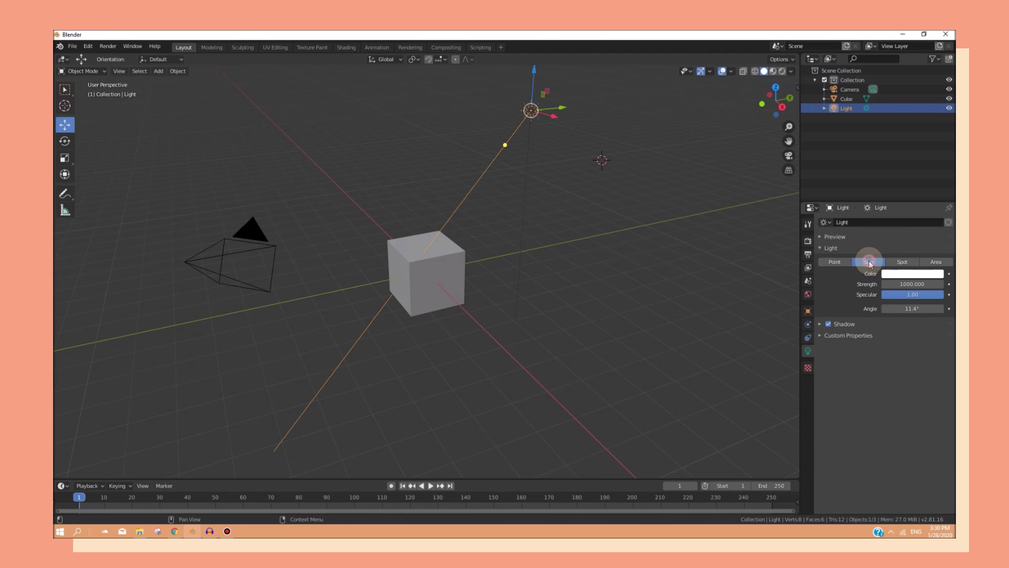
{"action": "left_click", "coordinate": [902, 261]}
{"action": "left_click", "coordinate": [931, 263]}
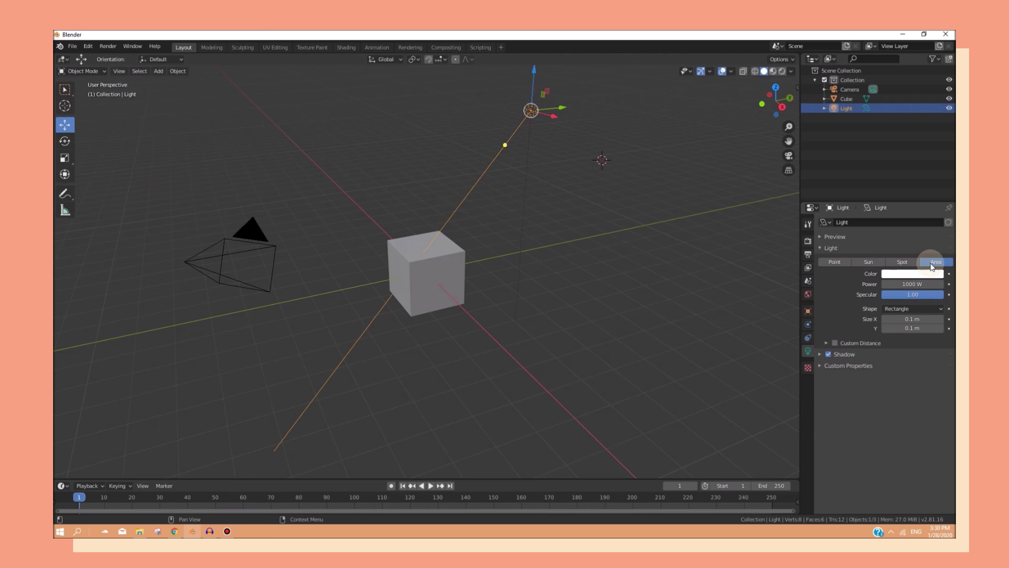
{"action": "left_click", "coordinate": [869, 262]}
Move the sun light a short distance along the Y axis and preview the cube's lighting in Rendered shading
{"action": "scroll", "coordinate": [586, 179], "scroll_direction": "down", "scroll_amount": 2}
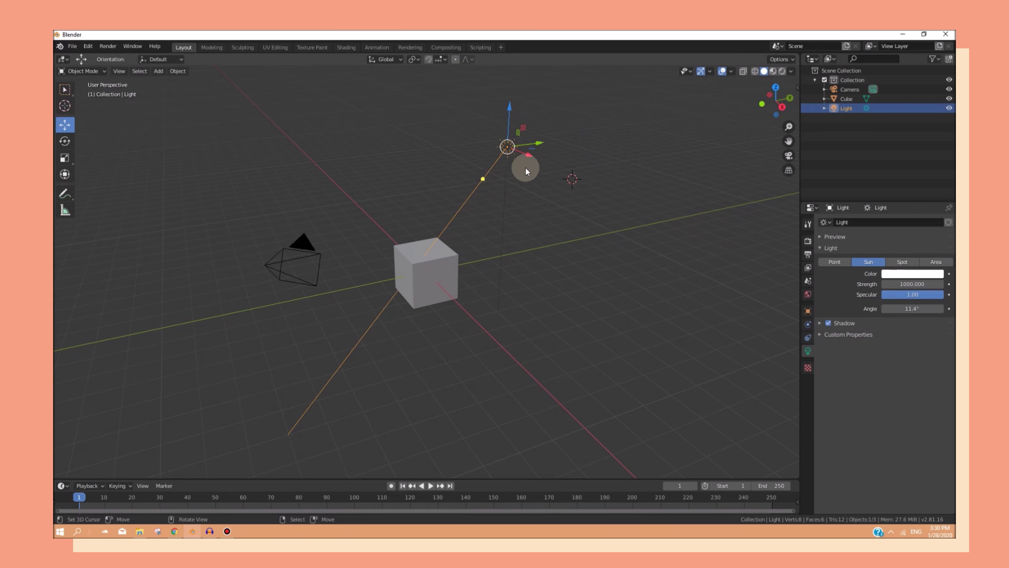
{"action": "left_click_drag", "start_coordinate": [534, 145], "coordinate": [554, 141]}
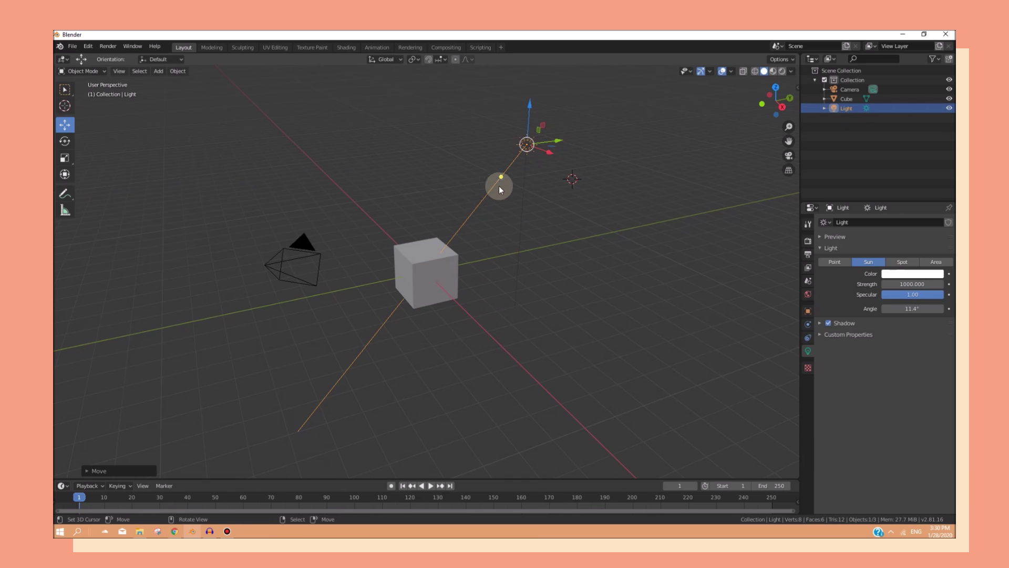
{"action": "middle_click_drag", "start_coordinate": [465, 266], "coordinate": [437, 229]}
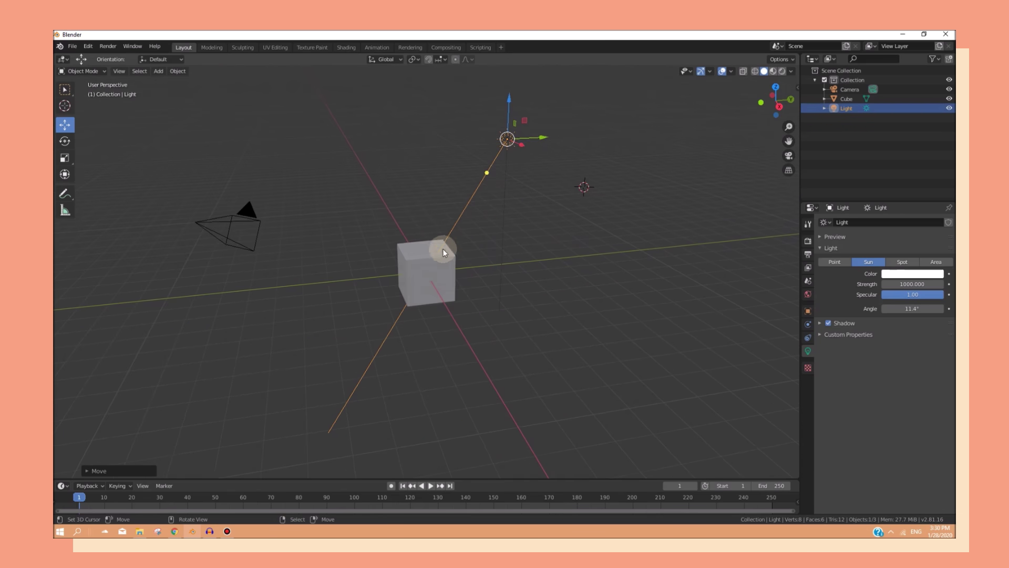
{"action": "scroll", "coordinate": [474, 268], "scroll_direction": "up", "scroll_amount": 2}
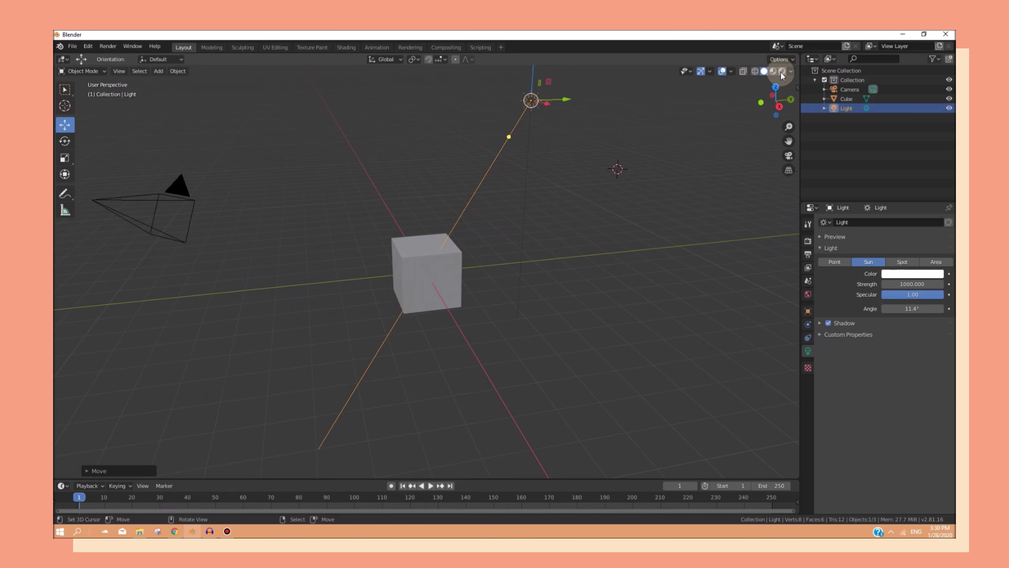
{"action": "key", "text": "z"}
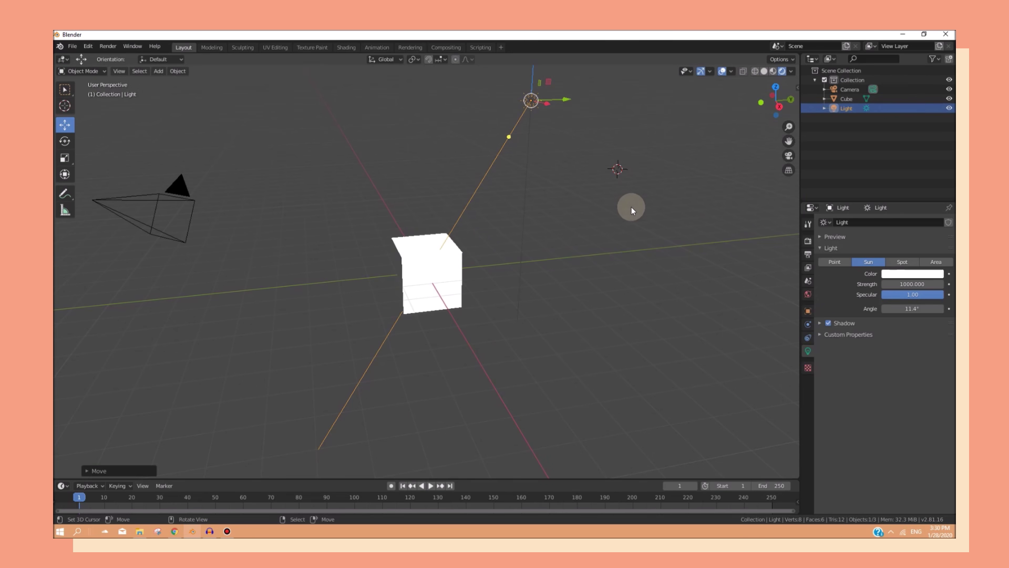
{"action": "middle_click_drag", "start_coordinate": [478, 256], "coordinate": [502, 267]}
{"action": "middle_click_drag", "start_coordinate": [705, 247], "coordinate": [589, 277]}
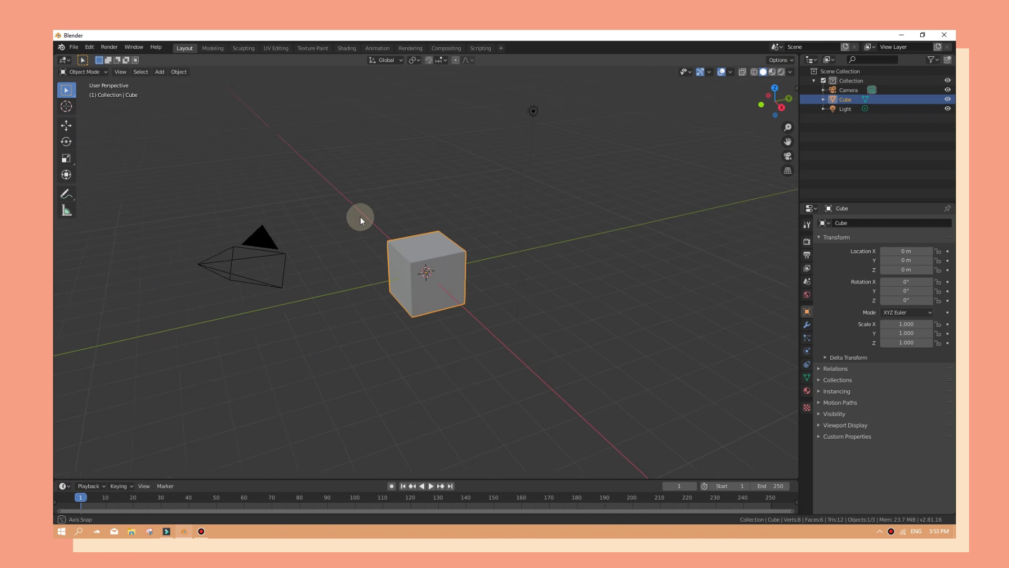
Examine the cube from different angles and distances in the viewport
{"action": "middle_click_drag", "start_coordinate": [361, 216], "coordinate": [384, 207]}
{"action": "scroll", "coordinate": [384, 207], "scroll_direction": "down", "scroll_amount": 2}
{"action": "scroll", "coordinate": [384, 207], "scroll_direction": "up", "scroll_amount": 6}
{"action": "scroll", "coordinate": [380, 230], "scroll_direction": "down", "scroll_amount": 6}
{"action": "scroll", "coordinate": [380, 230], "scroll_direction": "up", "scroll_amount": 6}
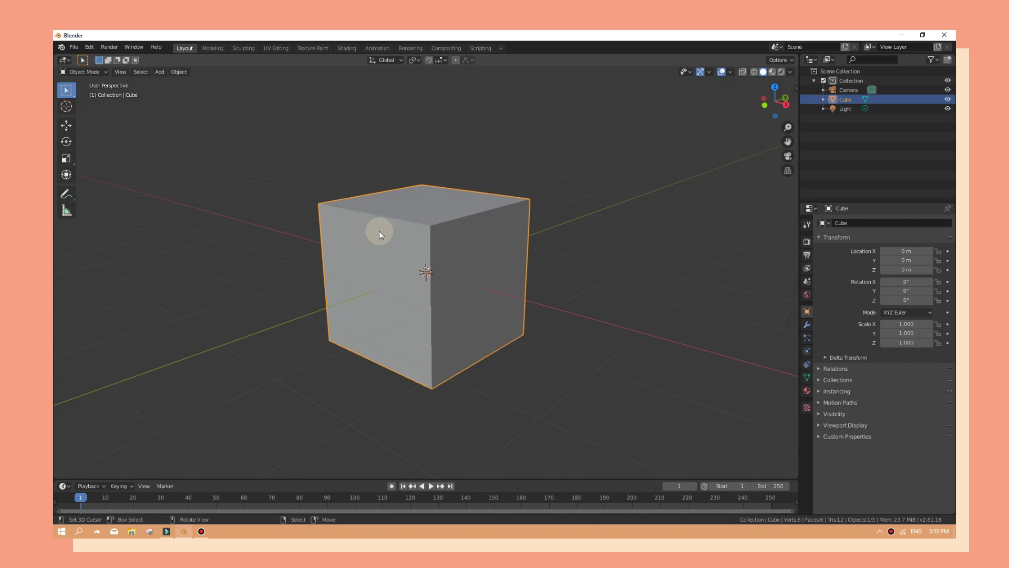
{"action": "scroll", "coordinate": [380, 231], "scroll_direction": "down", "scroll_amount": 6}
{"action": "middle_click_drag", "start_coordinate": [509, 241], "coordinate": [509, 241]}
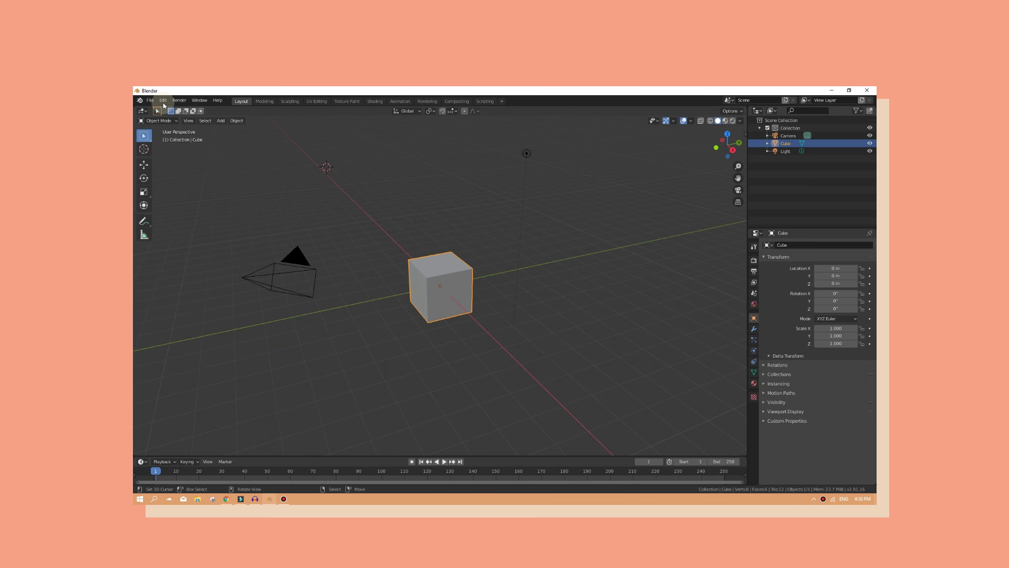
Open the rig file PaintRigV3.blend from the folder D:\Blender\3D Files\Rig
{"action": "left_click", "coordinate": [151, 101]}
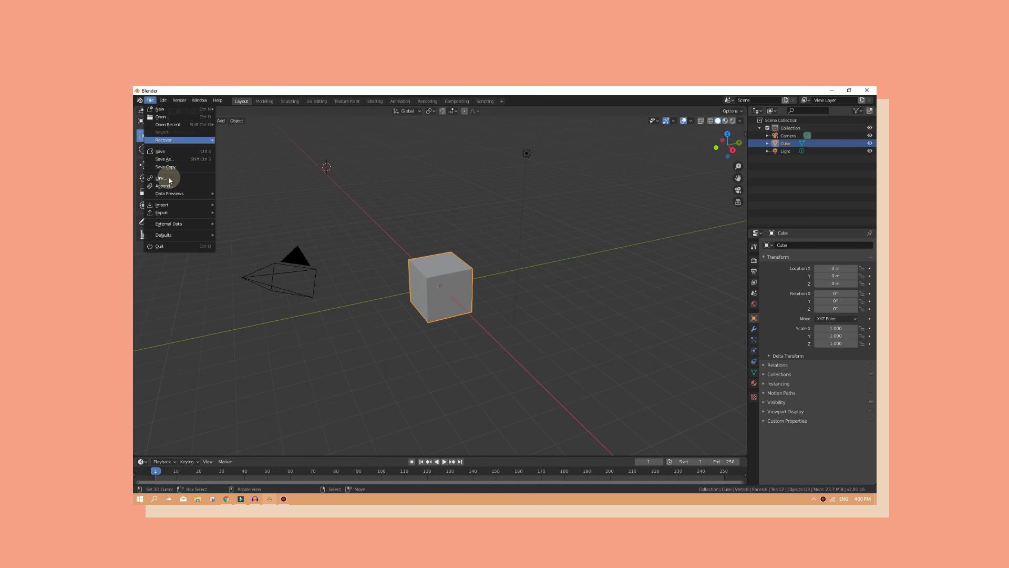
{"action": "left_click", "coordinate": [157, 118]}
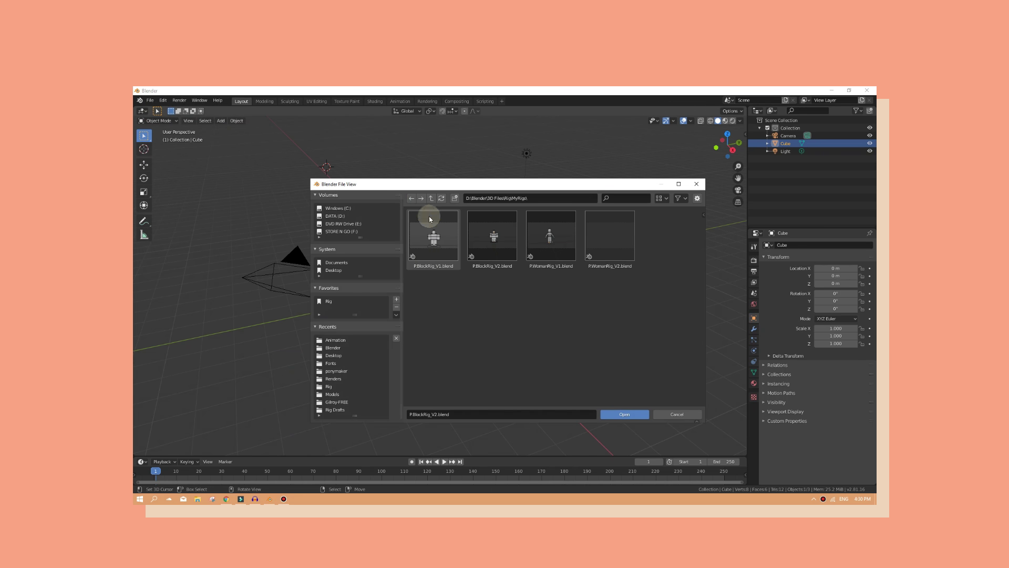
{"action": "left_click", "coordinate": [431, 198]}
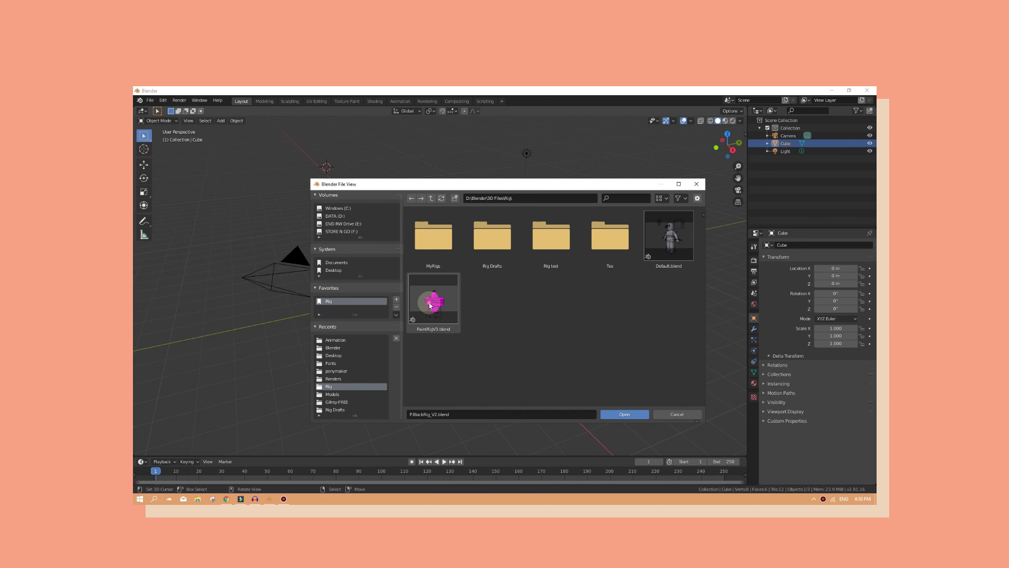
{"action": "double_click", "coordinate": [429, 304]}
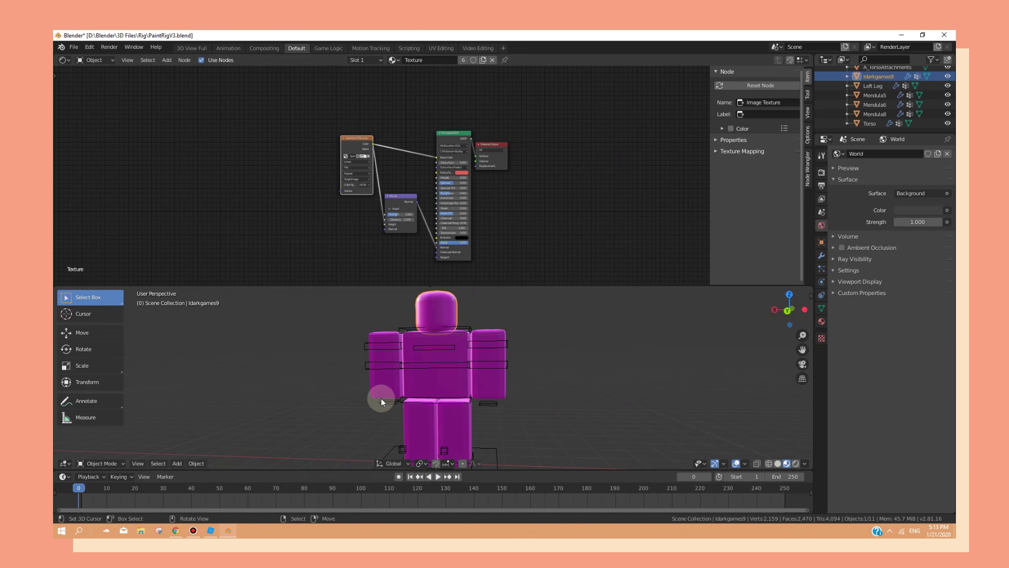
Replace the image in the rig material's Image Texture node with the avatar texture PNG from D:\Blender
{"action": "right_click", "coordinate": [439, 304]}
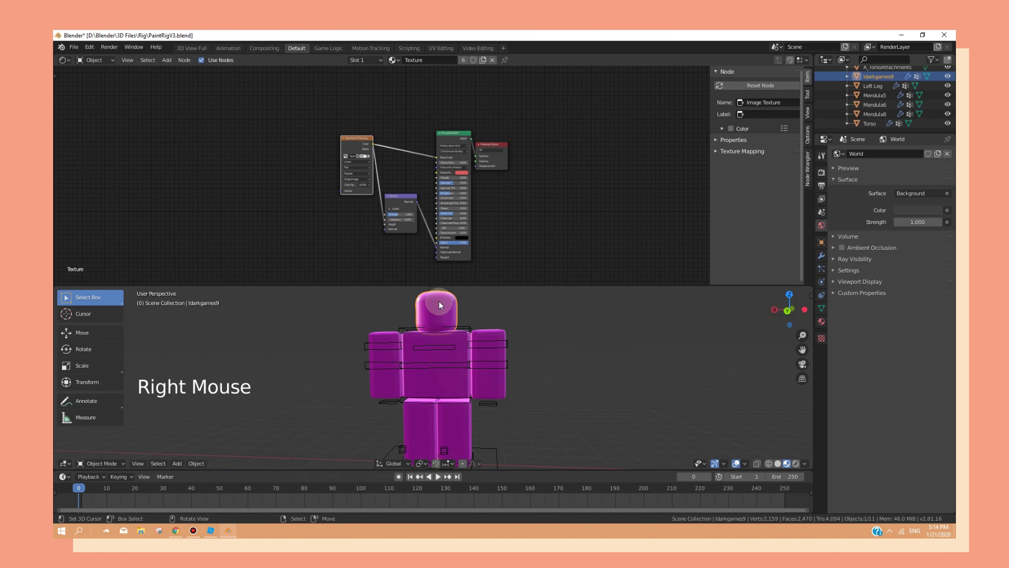
{"action": "scroll", "coordinate": [344, 139], "scroll_direction": "up", "scroll_amount": 10}
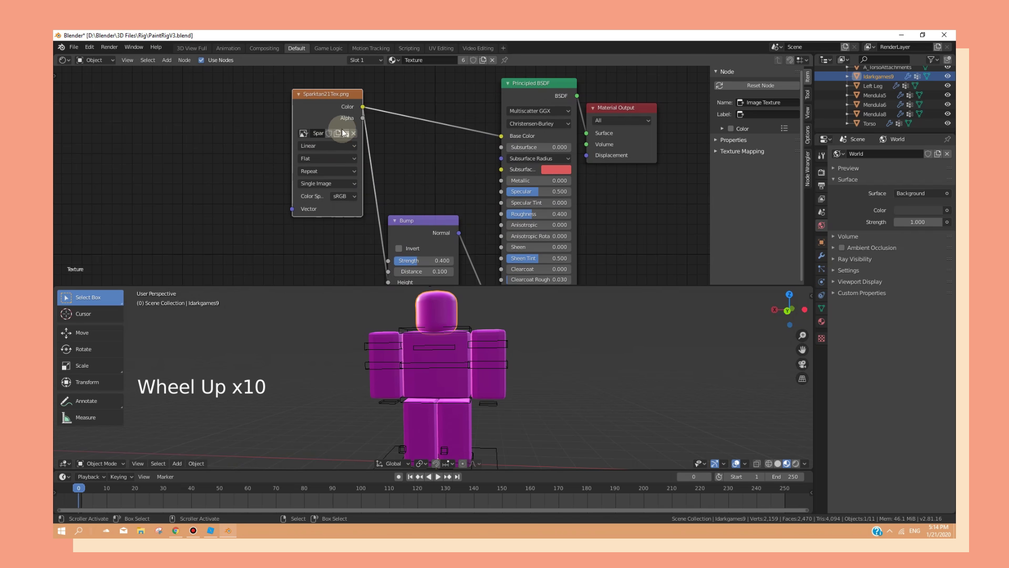
{"action": "left_click", "coordinate": [344, 133]}
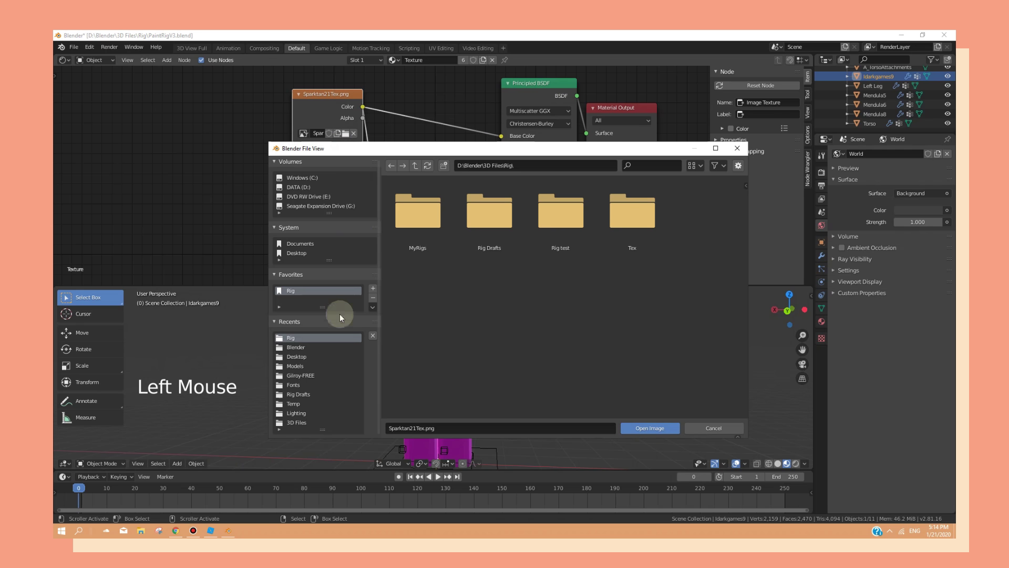
{"action": "left_click", "coordinate": [303, 346]}
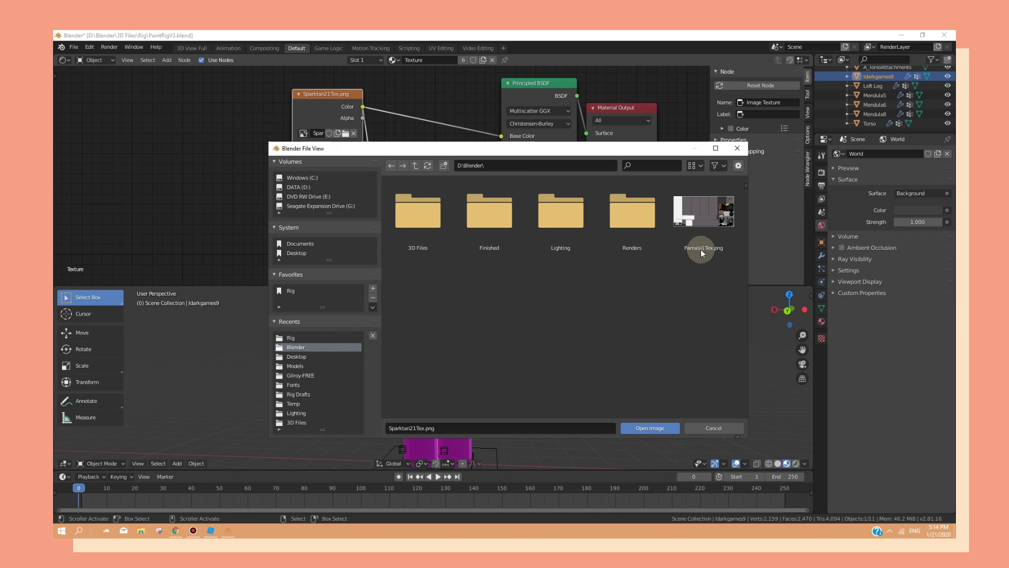
{"action": "left_click", "coordinate": [694, 165]}
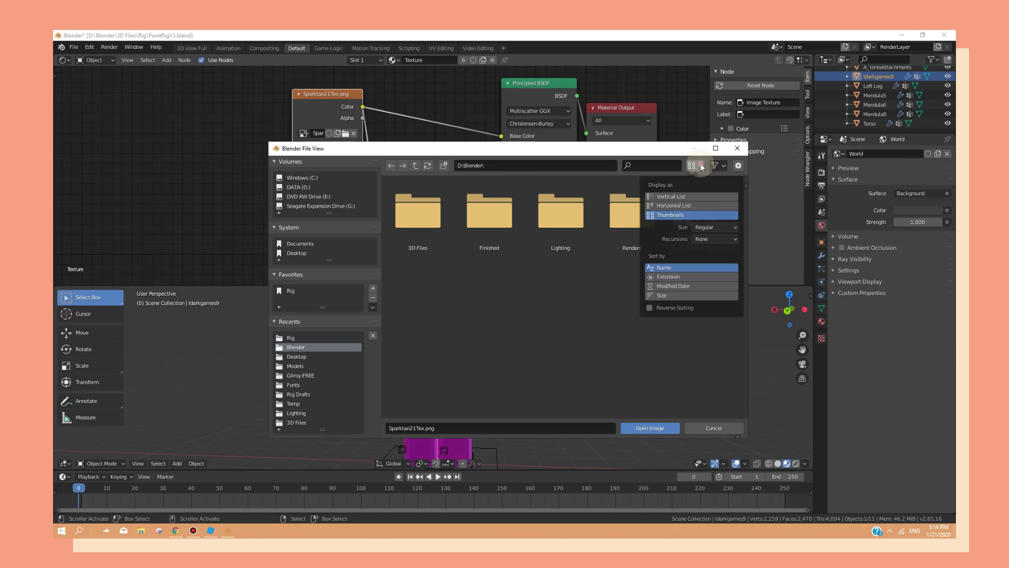
{"action": "left_click", "coordinate": [701, 207]}
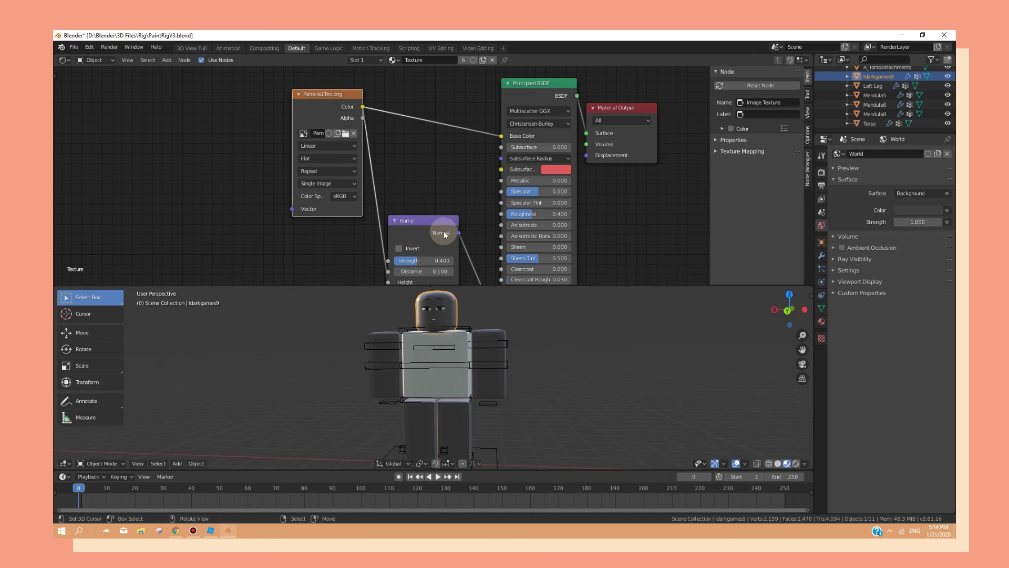
Join the node editor area into the 3D viewport so the viewport takes over its space
{"action": "scroll", "coordinate": [442, 240], "scroll_direction": "down", "scroll_amount": 5}
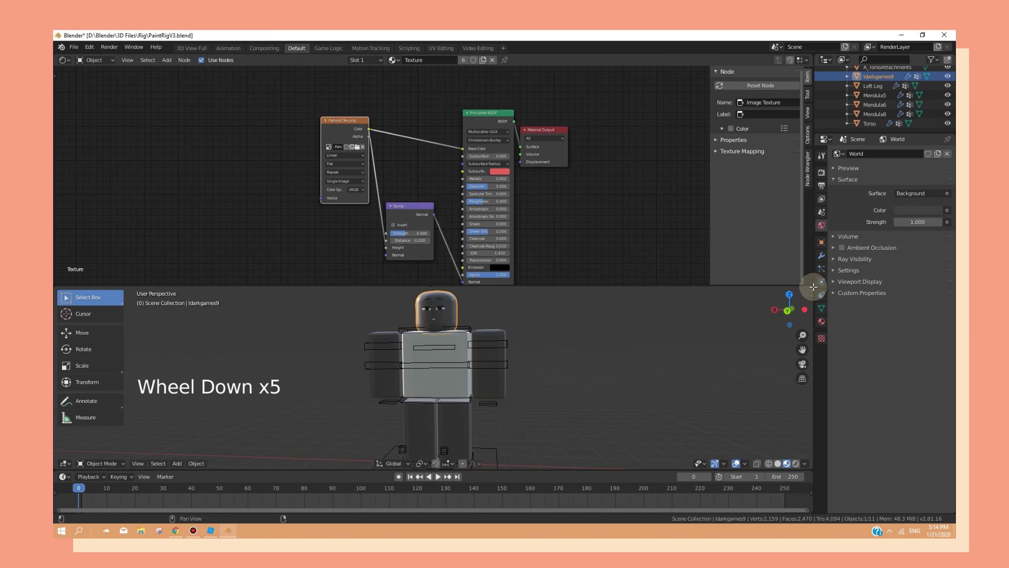
{"action": "left_click_drag", "start_coordinate": [813, 287], "coordinate": [812, 278]}
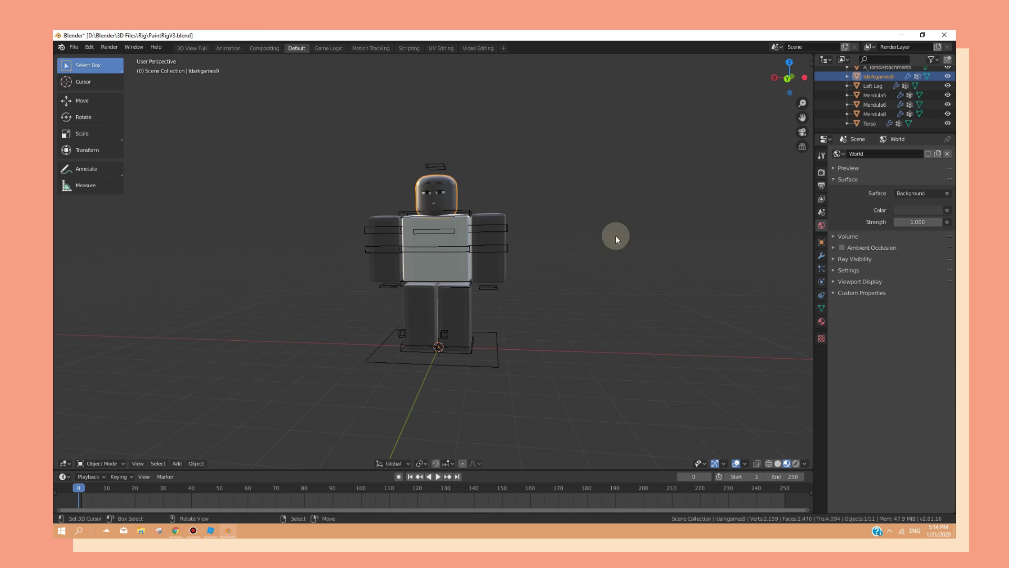
{"action": "middle_click_drag", "start_coordinate": [440, 189], "coordinate": [503, 264]}
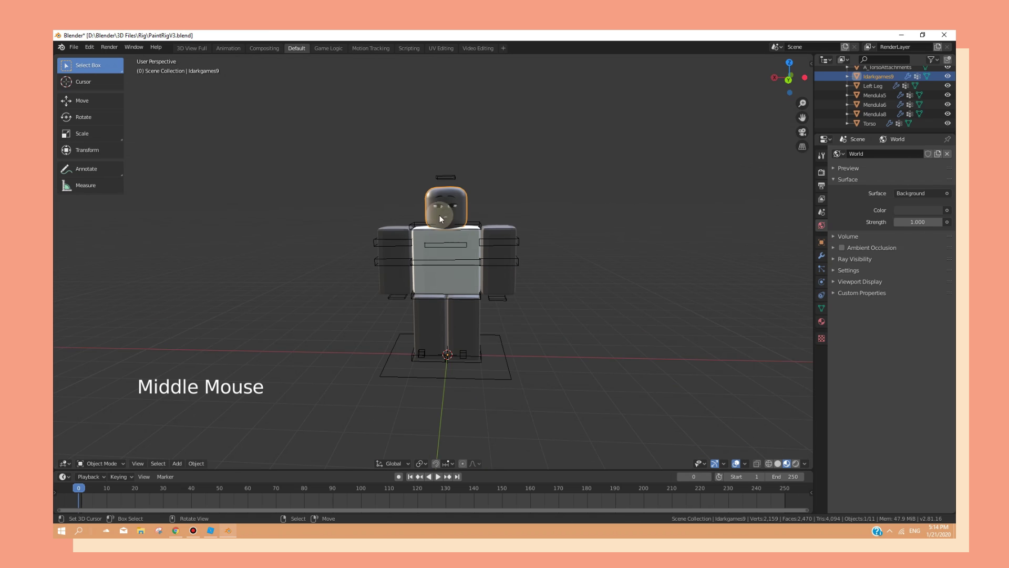
Import the avatar accessories from me.obj in the D:\Blender folder as a Wavefront model
{"action": "left_click", "coordinate": [74, 47]}
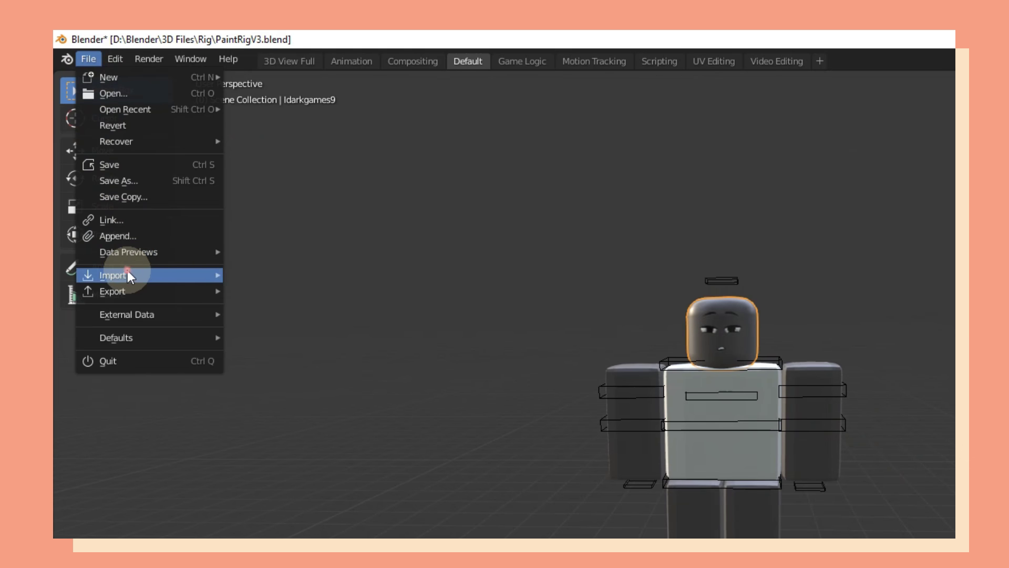
{"action": "mouse_move", "coordinate": [127, 273]}
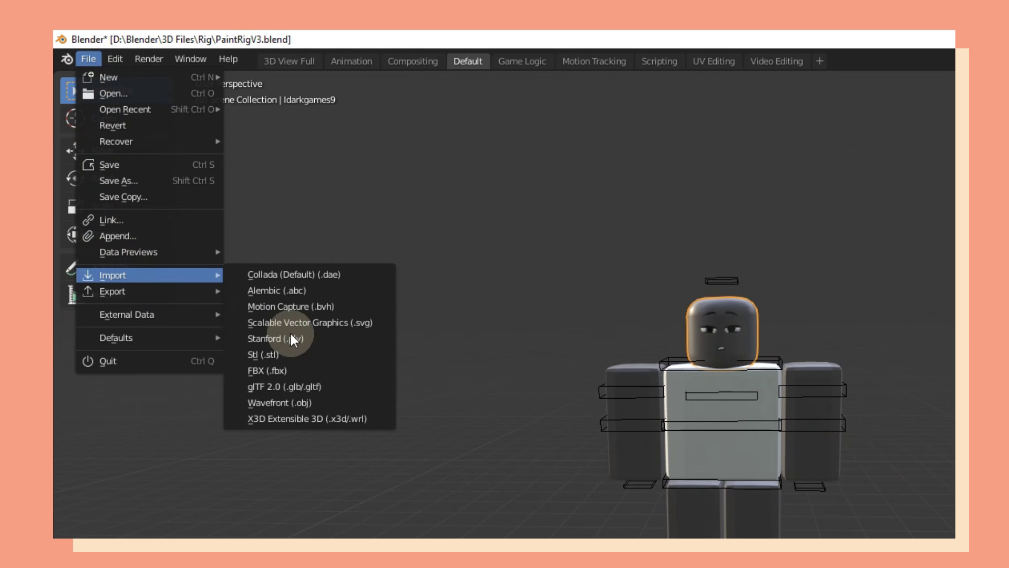
{"action": "left_click", "coordinate": [260, 402]}
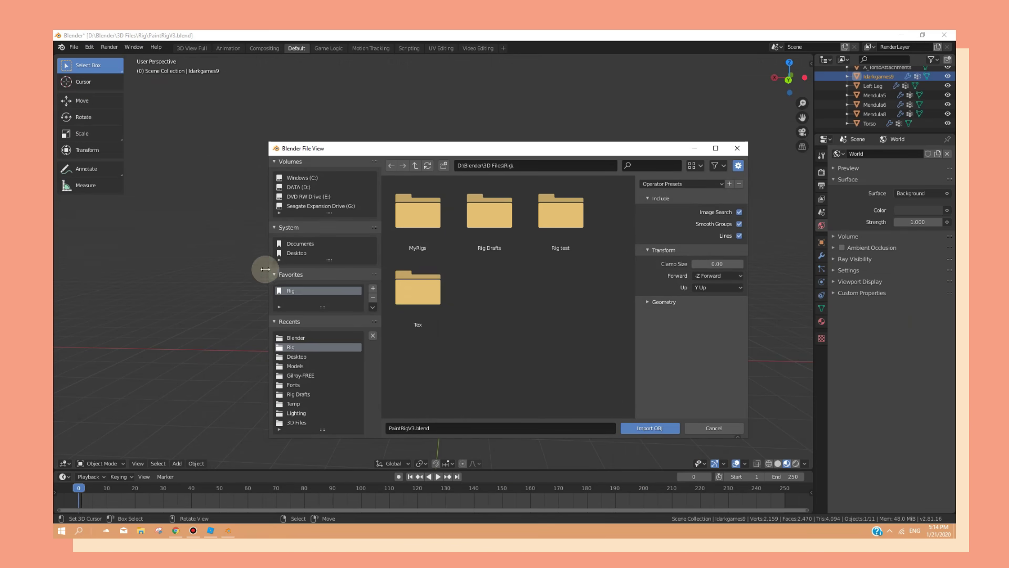
{"action": "left_click", "coordinate": [303, 337]}
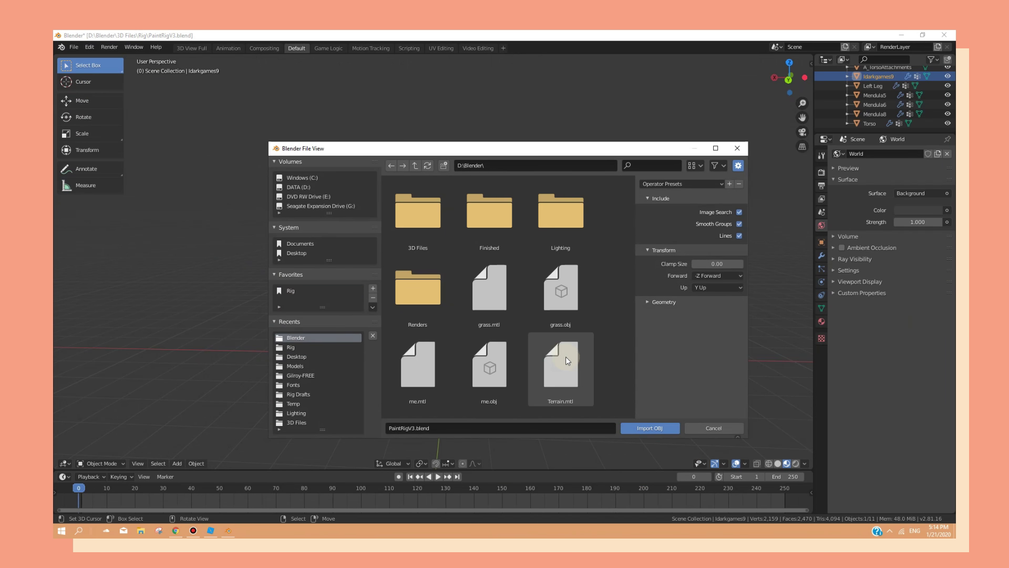
{"action": "scroll", "coordinate": [566, 356], "scroll_direction": "down", "scroll_amount": 3}
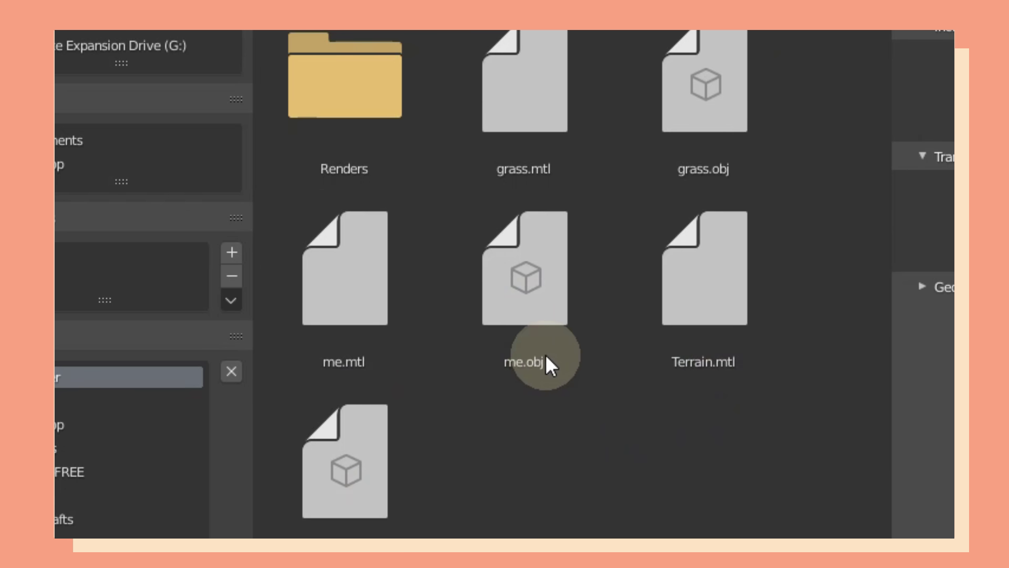
{"action": "double_click", "coordinate": [545, 363]}
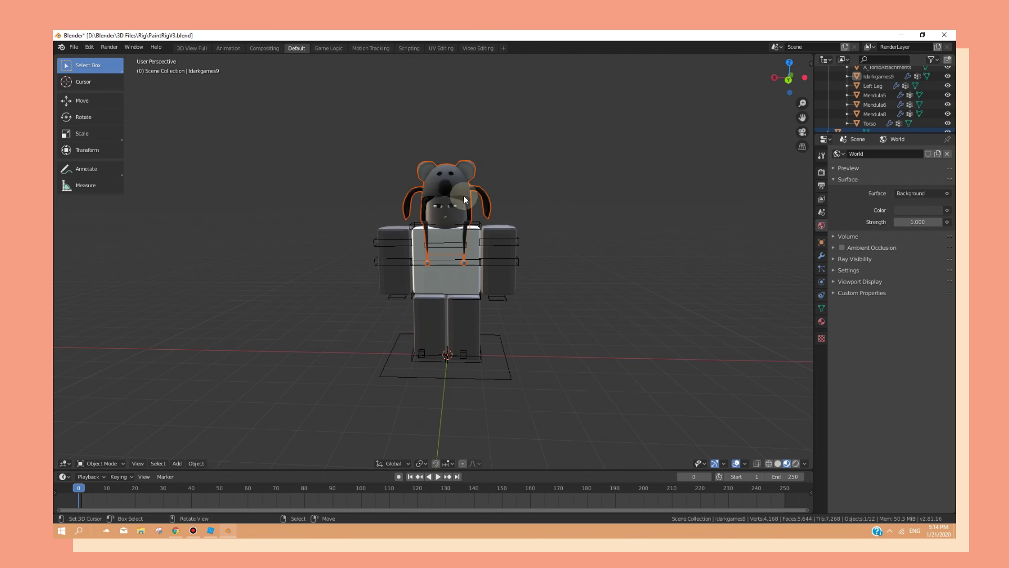
Select the imported koala hat accessory, show the render settings, and preview the scene with rendered shading
{"action": "right_click", "coordinate": [454, 177]}
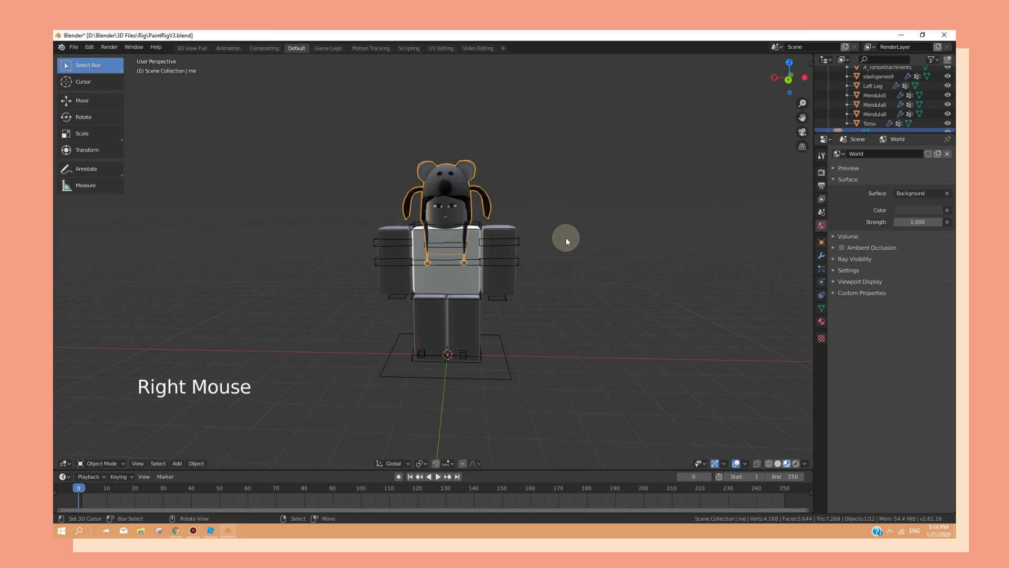
{"action": "left_click", "coordinate": [822, 172]}
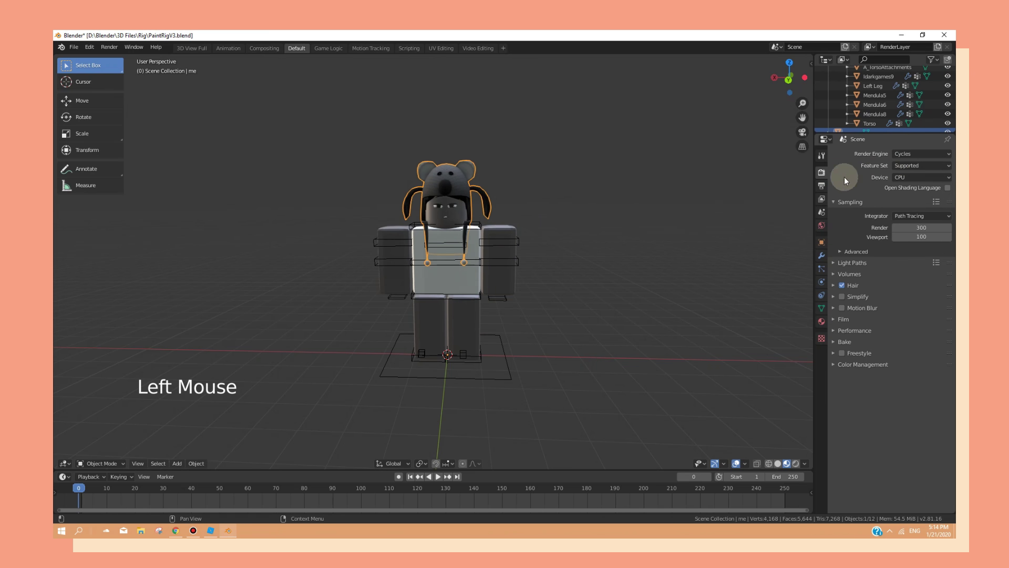
{"action": "left_click", "coordinate": [796, 465]}
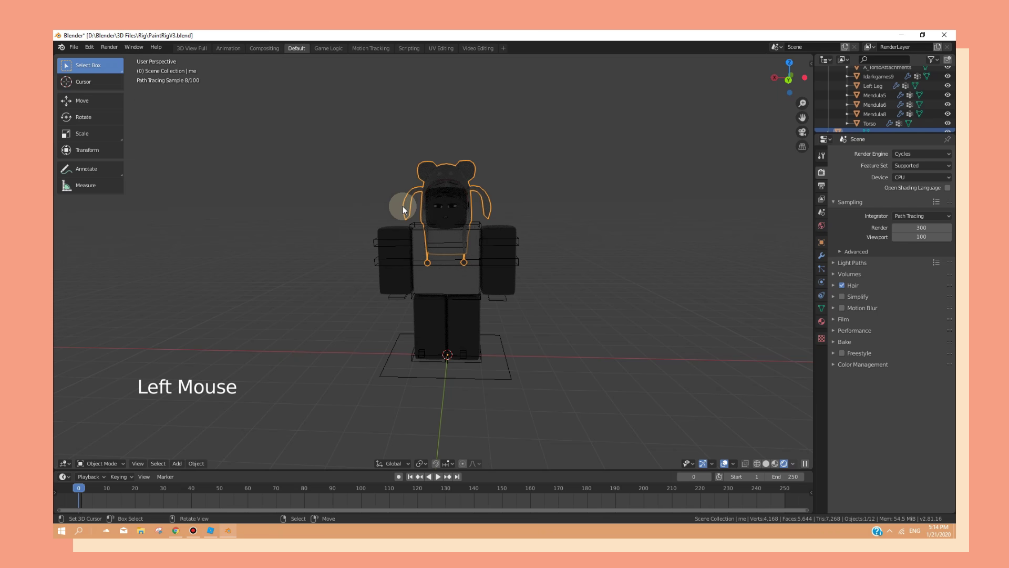
{"action": "scroll", "coordinate": [651, 386], "scroll_direction": "down", "scroll_amount": 2}
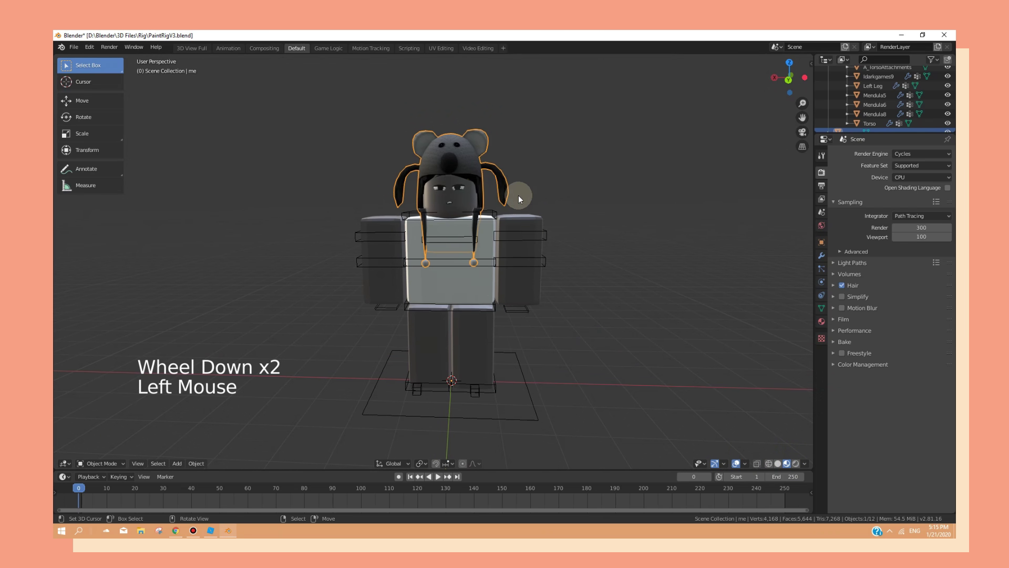
Add a Shading workspace from the General category
{"action": "left_click", "coordinate": [503, 48]}
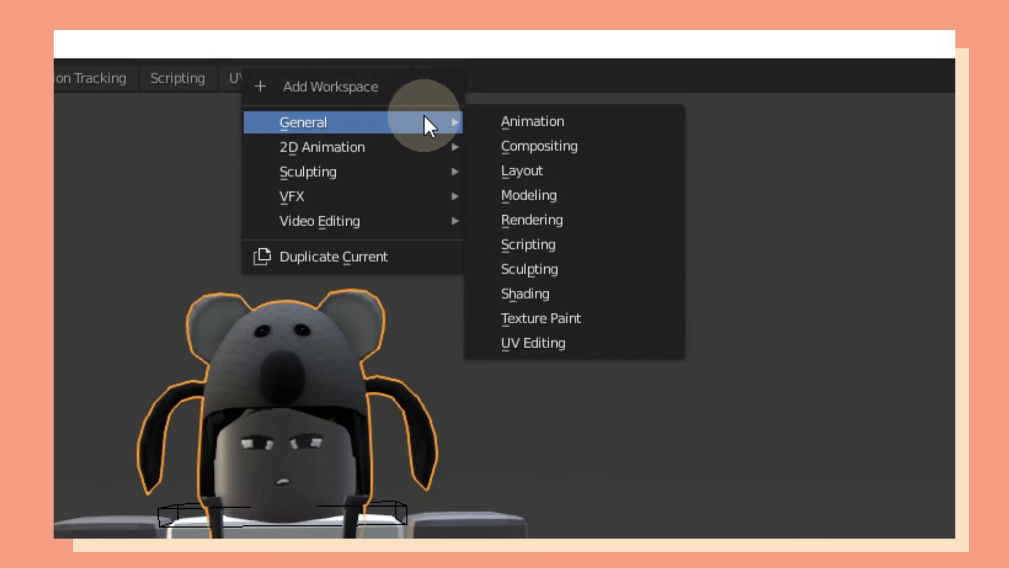
{"action": "left_click", "coordinate": [522, 293]}
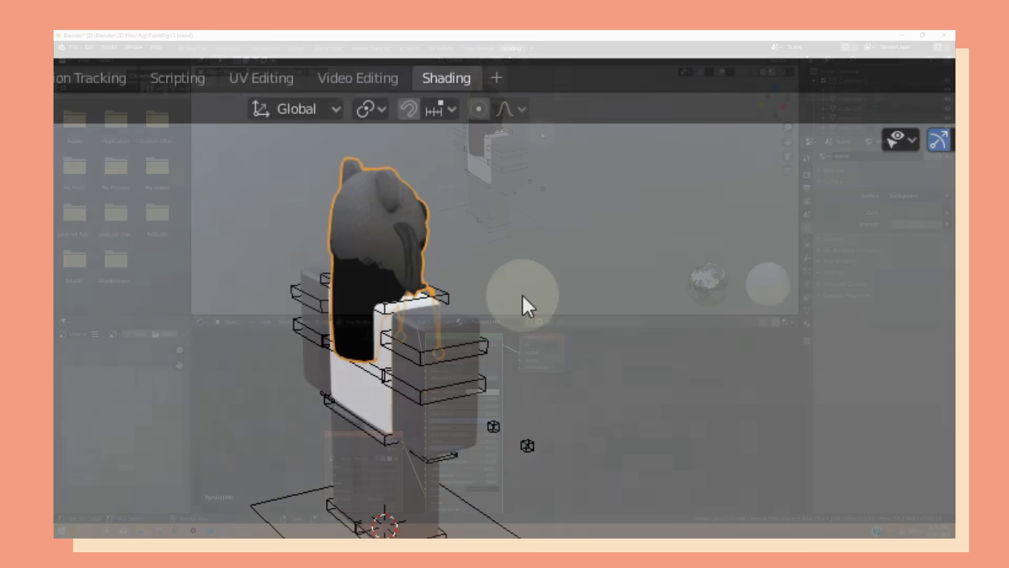
{"action": "middle_click_drag", "start_coordinate": [547, 384], "coordinate": [592, 434]}
{"action": "middle_click_drag", "start_coordinate": [569, 284], "coordinate": [469, 176]}
Relink the hat material's image texture Color output from the shader's Alpha input to its Normal input
{"action": "scroll", "coordinate": [563, 412], "scroll_direction": "up", "scroll_amount": 1}
{"action": "middle_click_drag", "start_coordinate": [563, 407], "coordinate": [558, 357]}
{"action": "scroll", "coordinate": [409, 409], "scroll_direction": "up", "scroll_amount": 2}
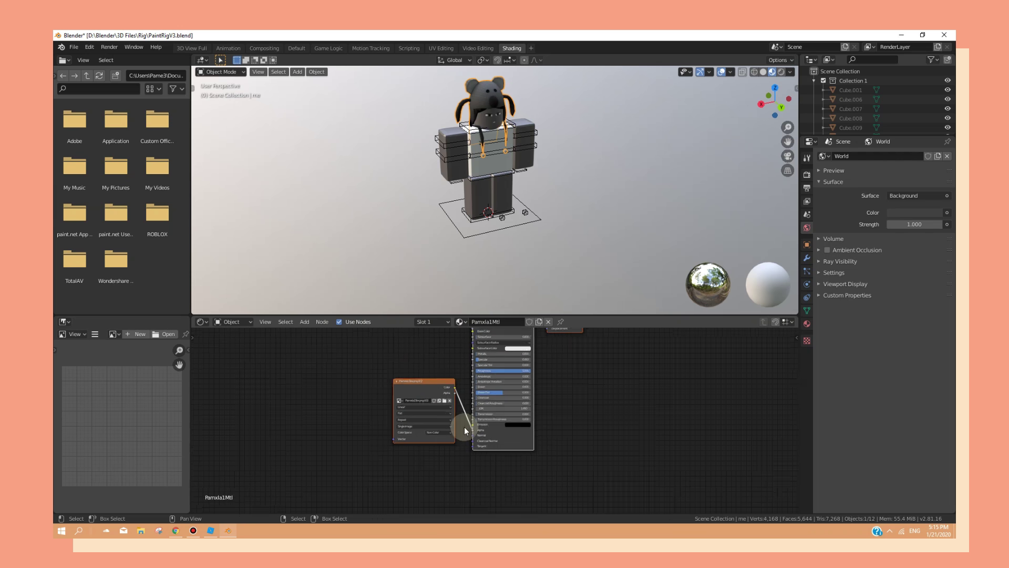
{"action": "scroll", "coordinate": [396, 437], "scroll_direction": "down", "scroll_amount": 3}
{"action": "scroll", "coordinate": [452, 442], "scroll_direction": "up", "scroll_amount": 5}
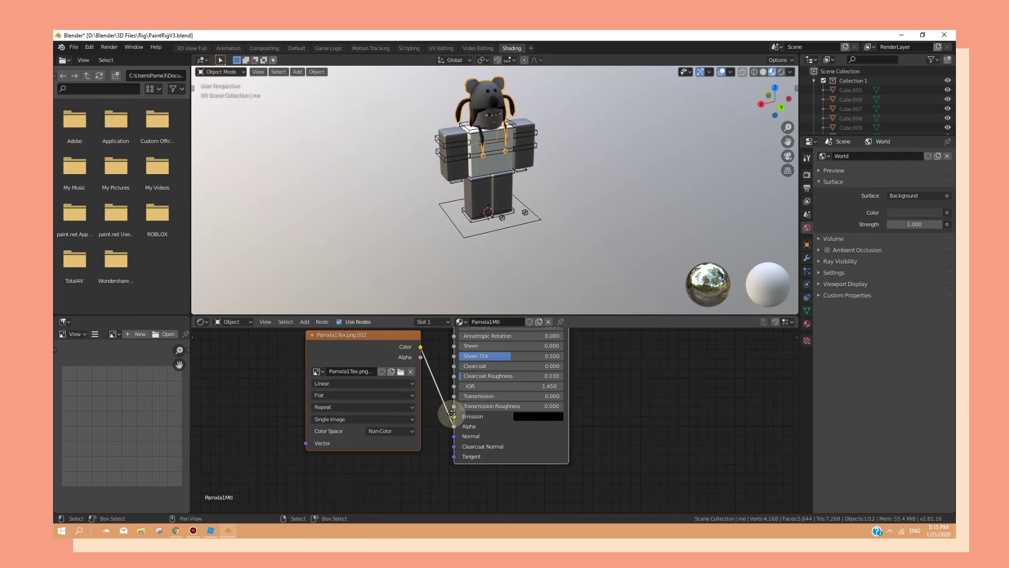
{"action": "left_click_drag", "start_coordinate": [460, 399], "coordinate": [462, 420]}
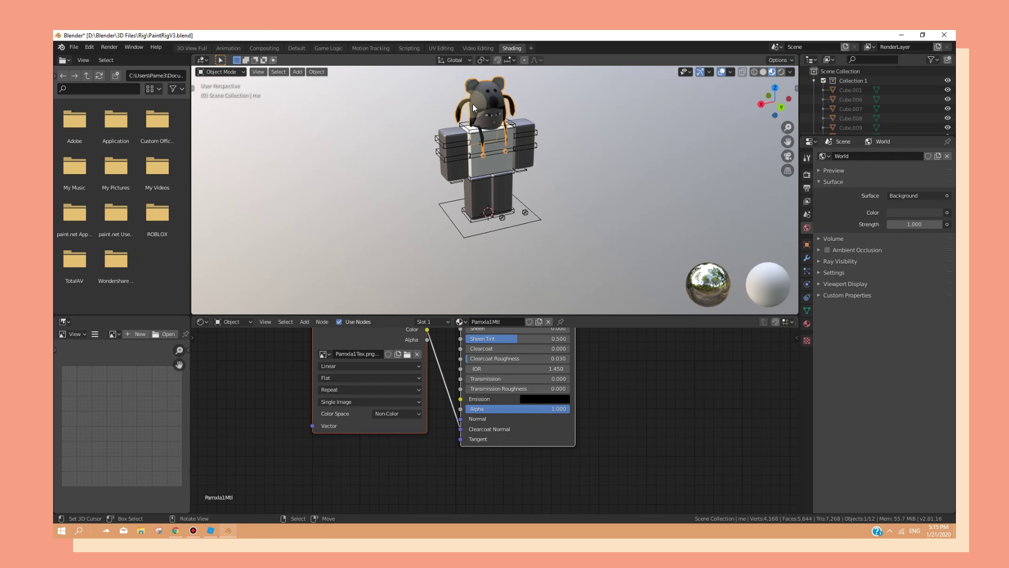
Return to the Default workspace and display the model in wireframe with X-ray enabled
{"action": "left_click", "coordinate": [296, 49]}
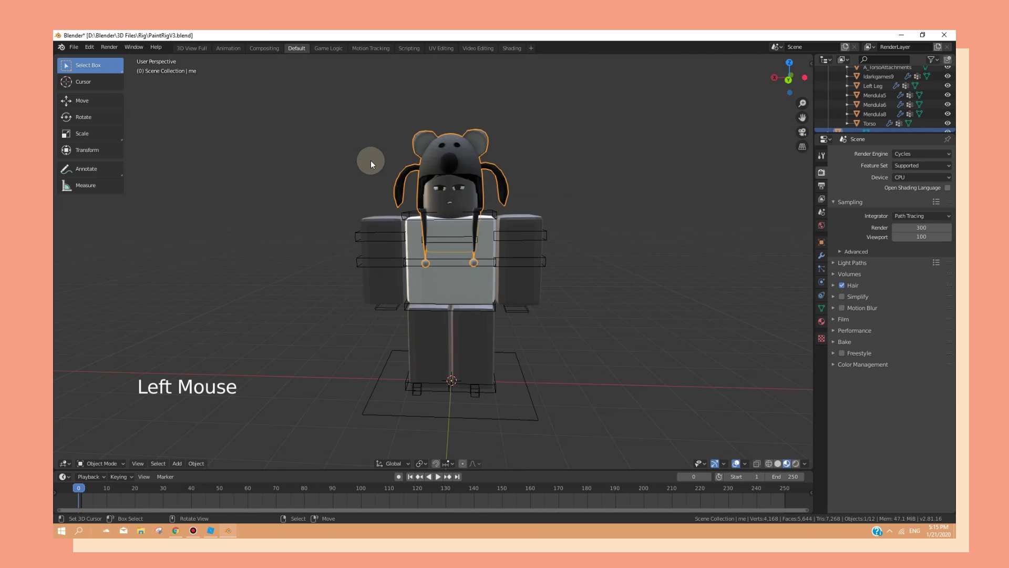
{"action": "scroll", "coordinate": [462, 132], "scroll_direction": "up", "scroll_amount": 1}
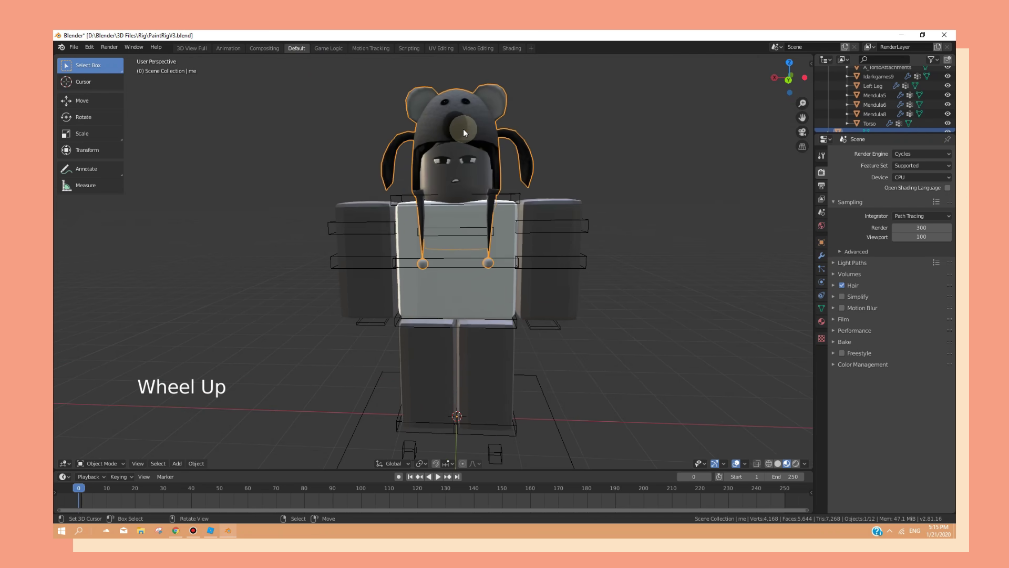
{"action": "scroll", "coordinate": [463, 132], "scroll_direction": "down", "scroll_amount": 1}
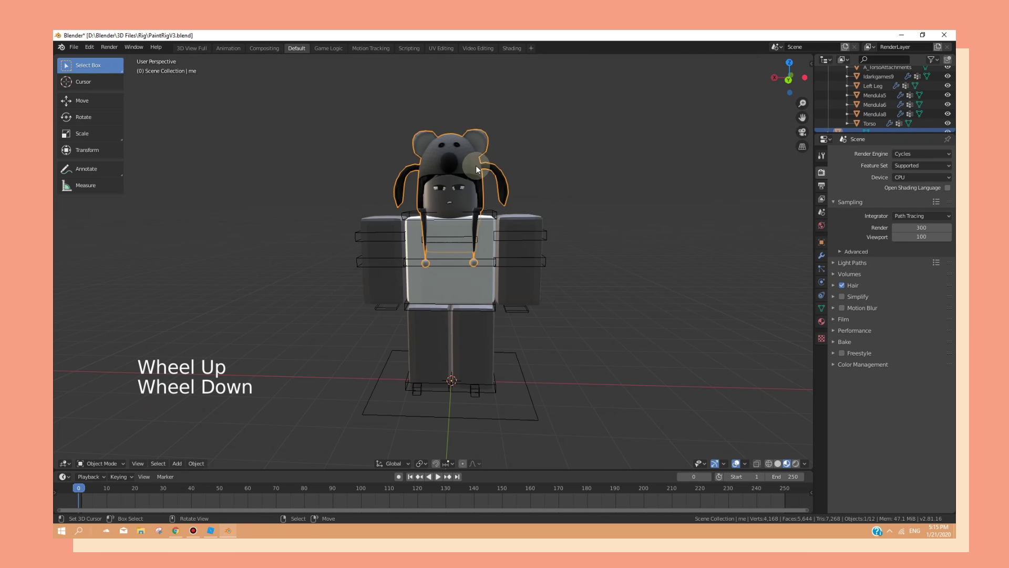
{"action": "right_click", "coordinate": [492, 212]}
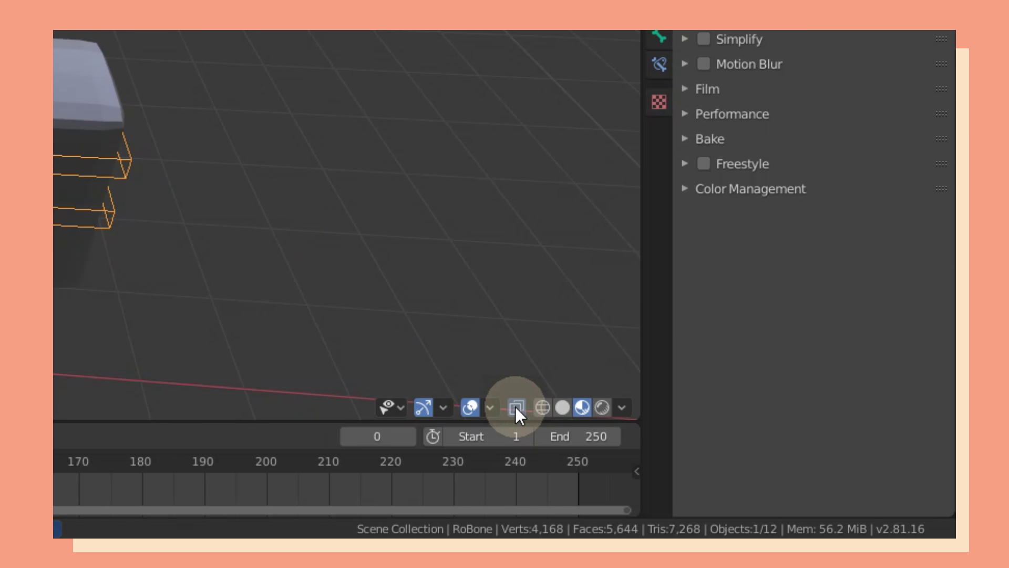
{"action": "left_click", "coordinate": [515, 405]}
{"action": "left_click", "coordinate": [547, 411]}
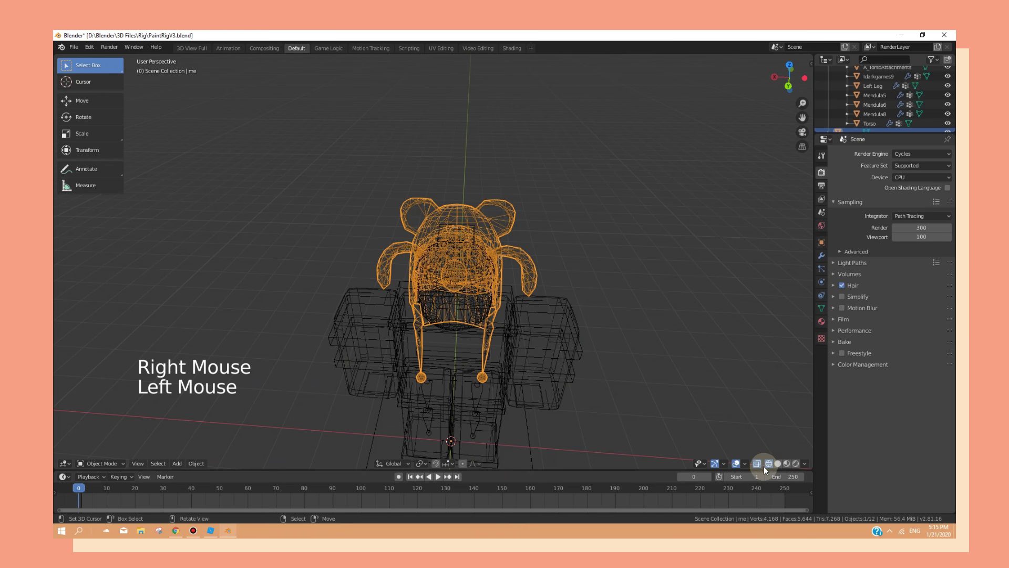
{"action": "left_click", "coordinate": [508, 239]}
{"action": "scroll", "coordinate": [489, 210], "scroll_direction": "up", "scroll_amount": 2}
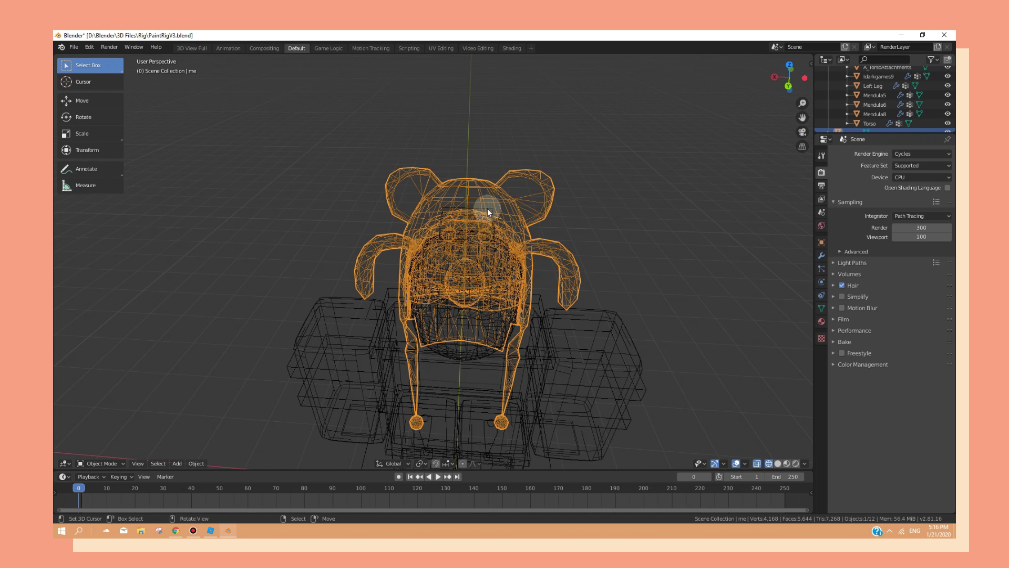
Parent the koala hat to the rig's A_HeadAttachments object using the Object parent type
{"action": "right_click", "coordinate": [505, 185]}
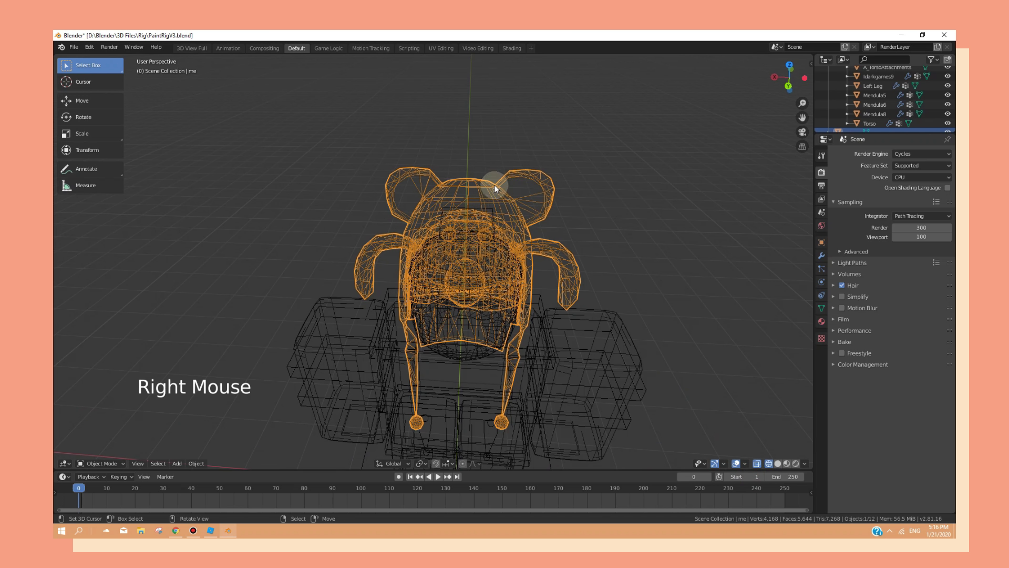
{"action": "key", "text": "shift"}
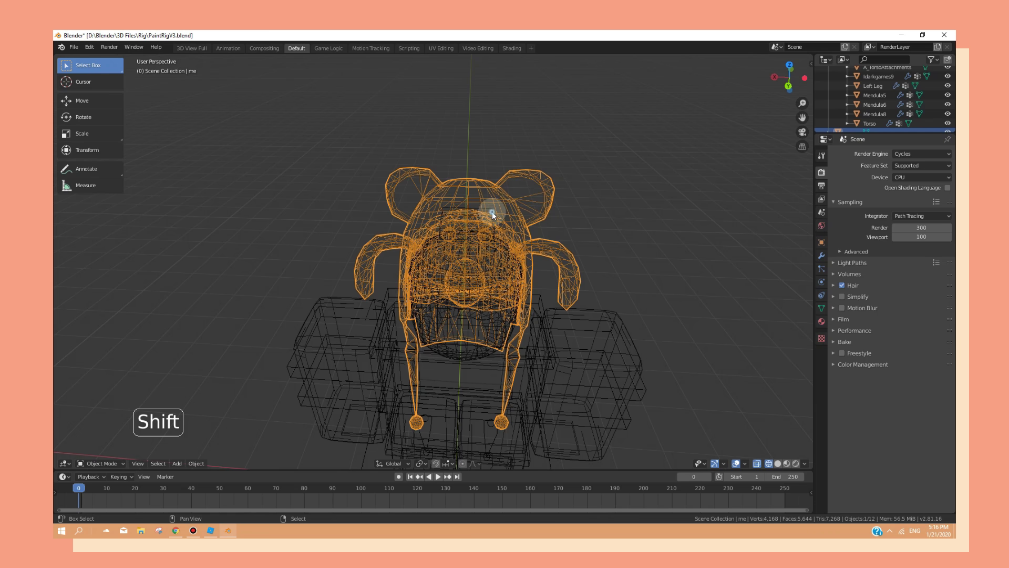
{"action": "right_click", "coordinate": [492, 211], "text": "shift"}
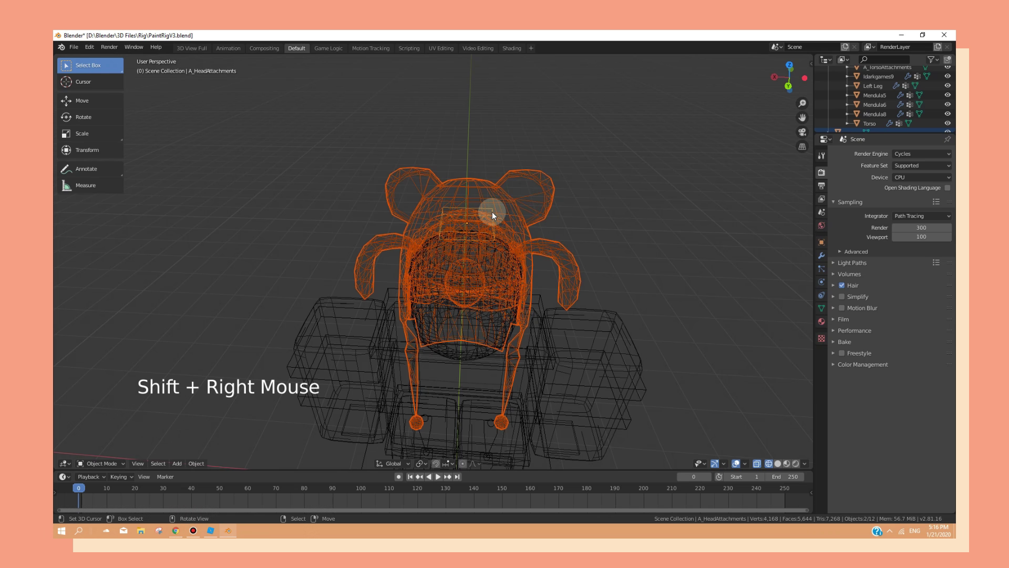
{"action": "middle_click_drag", "start_coordinate": [510, 284], "coordinate": [507, 254]}
{"action": "scroll", "coordinate": [508, 268], "scroll_direction": "down", "scroll_amount": 2}
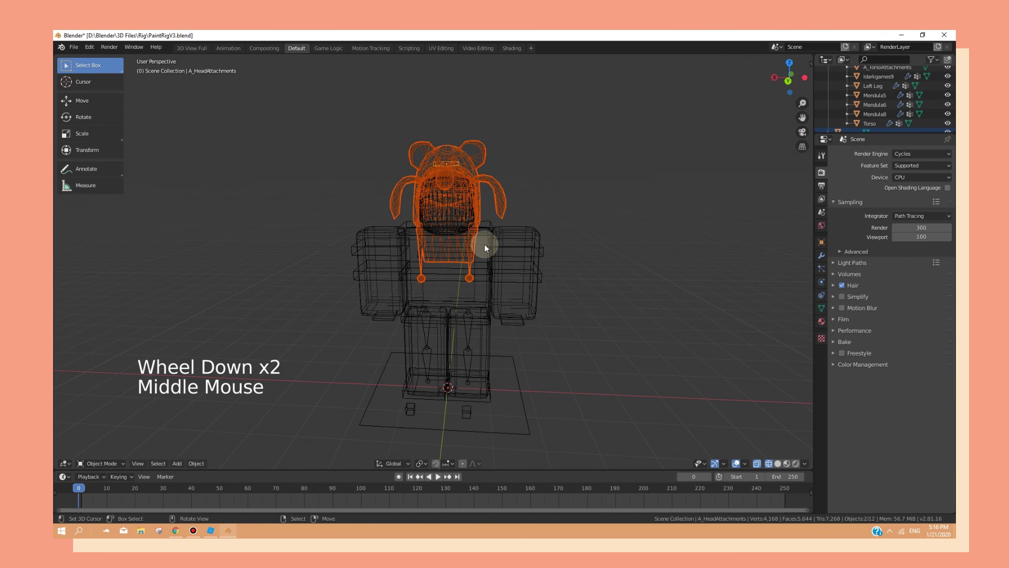
{"action": "key", "text": "ctrl+p"}
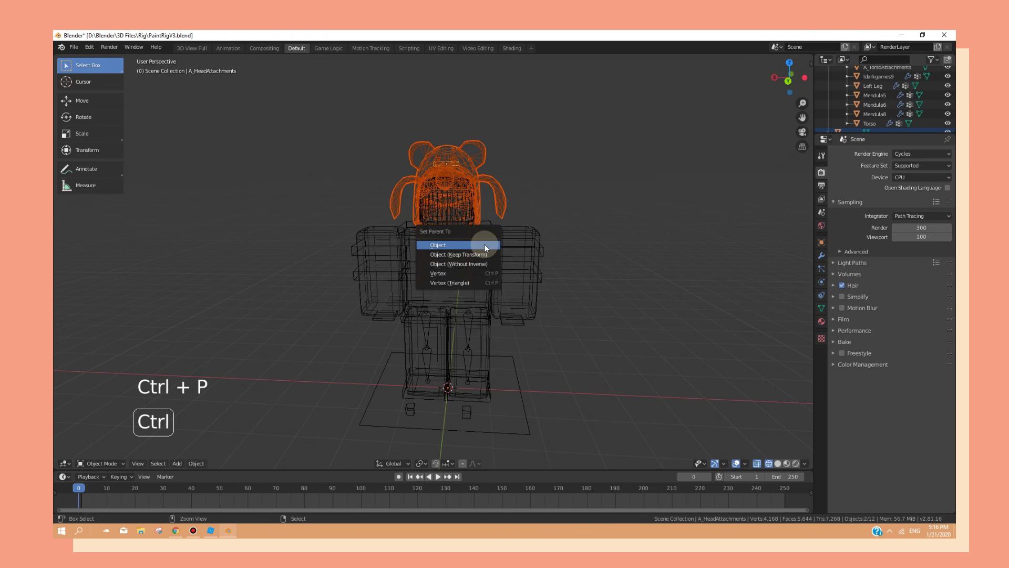
{"action": "left_click", "coordinate": [437, 242]}
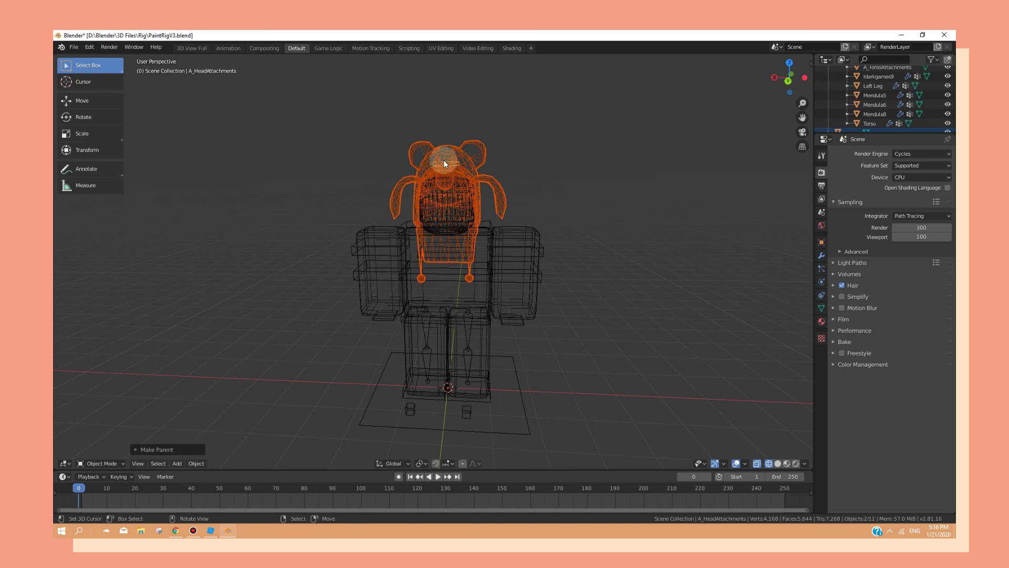
Restore Material Preview shading with X-ray off, and switch the RoBone armature to Pose Mode
{"action": "left_click", "coordinate": [756, 464]}
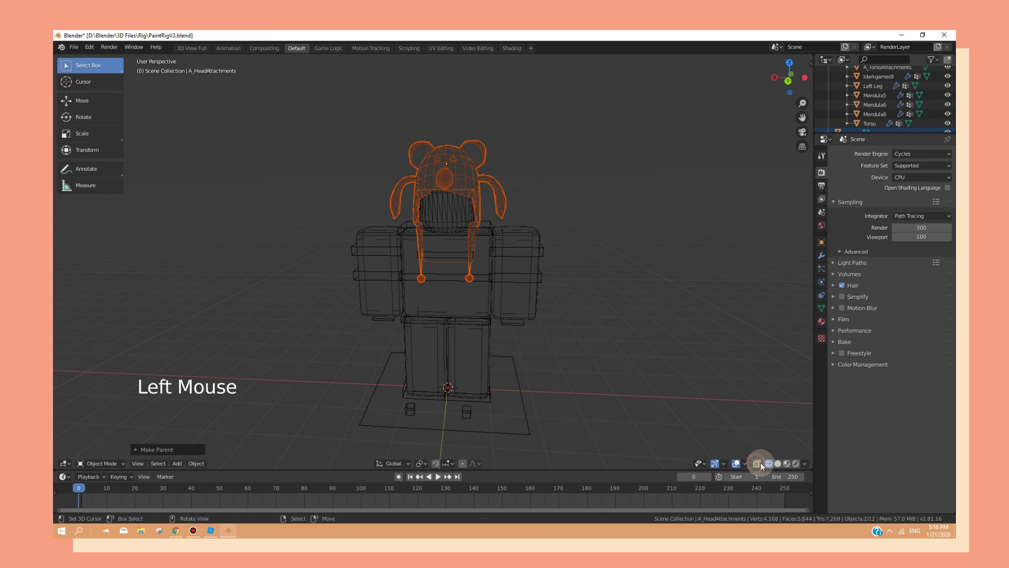
{"action": "left_click", "coordinate": [784, 463]}
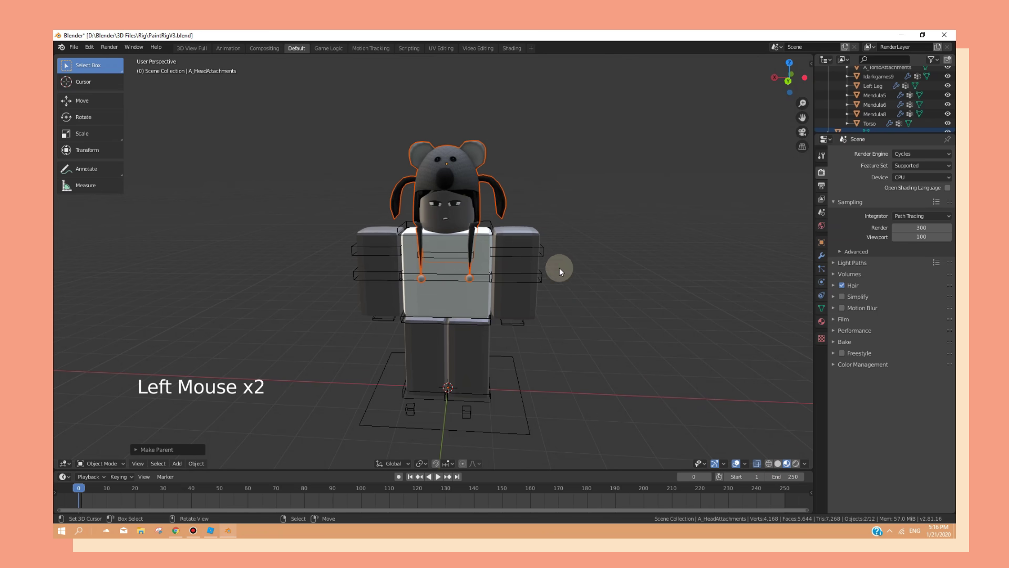
{"action": "right_click", "coordinate": [494, 229]}
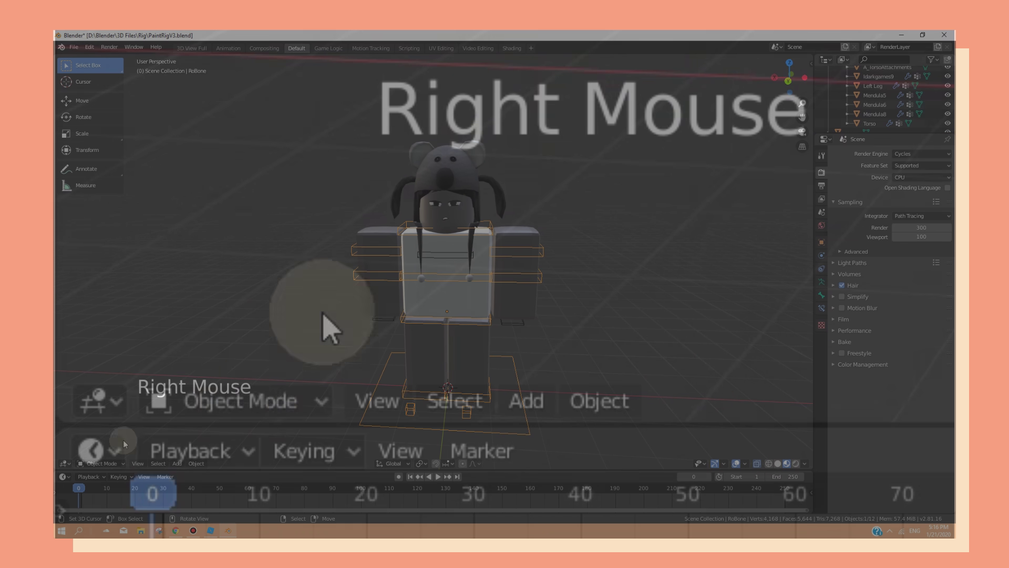
{"action": "left_click", "coordinate": [251, 399]}
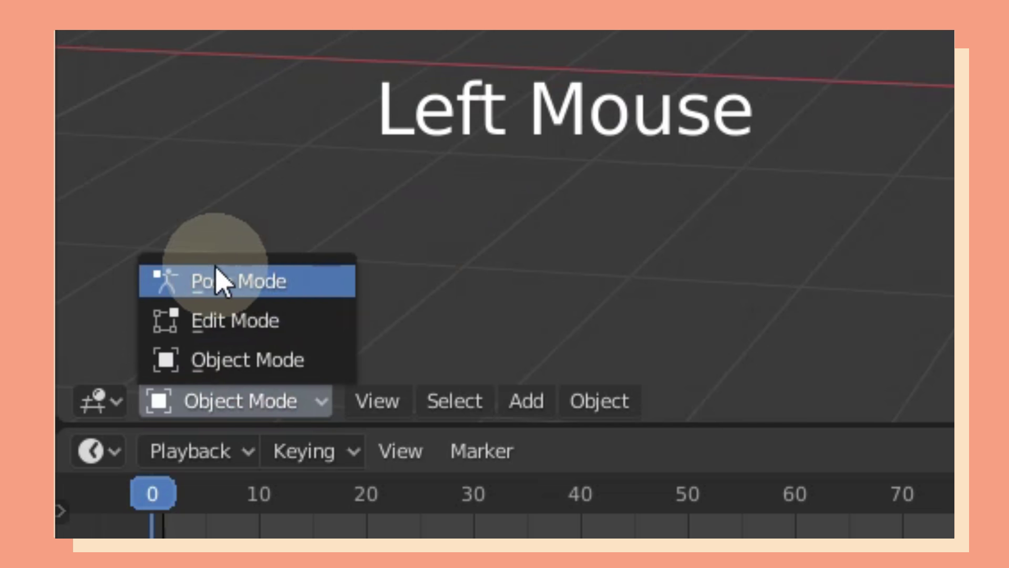
{"action": "left_click", "coordinate": [245, 281]}
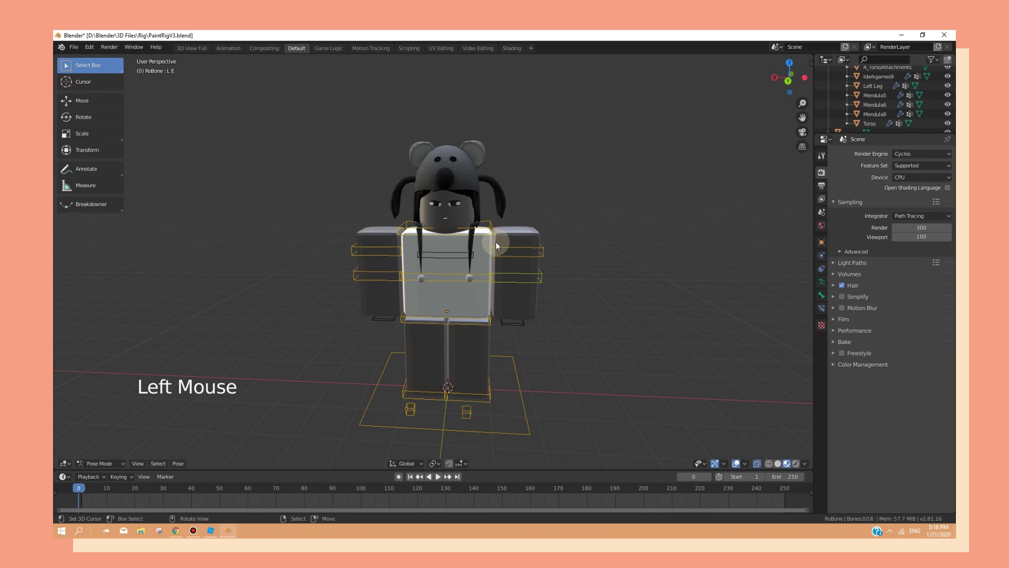
Rotate the Head bone to test whether the hat follows the head, and undo the rotation
{"action": "right_click", "coordinate": [492, 229]}
{"action": "middle_click_drag", "start_coordinate": [513, 291], "coordinate": [535, 273]}
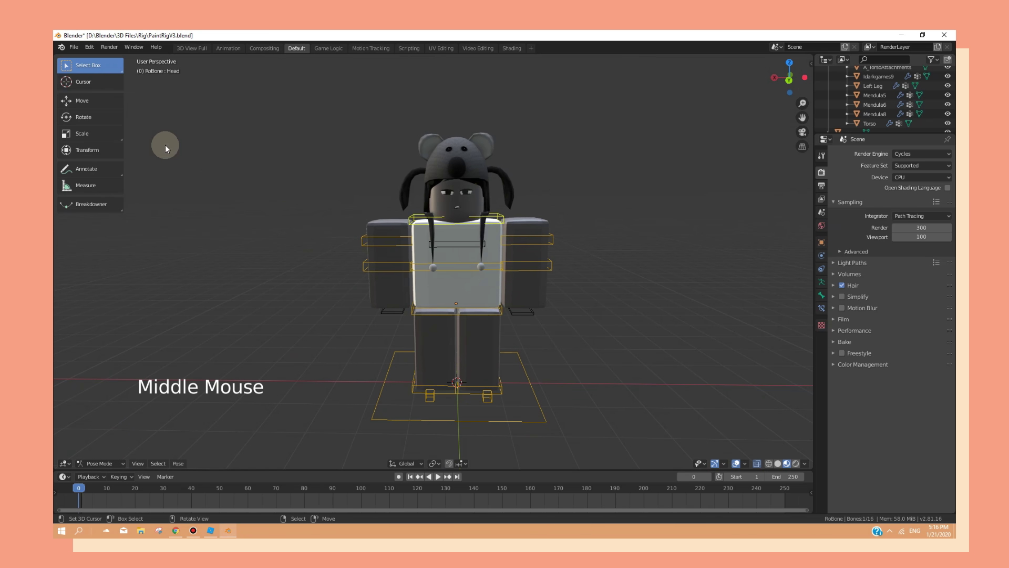
{"action": "left_click", "coordinate": [110, 115]}
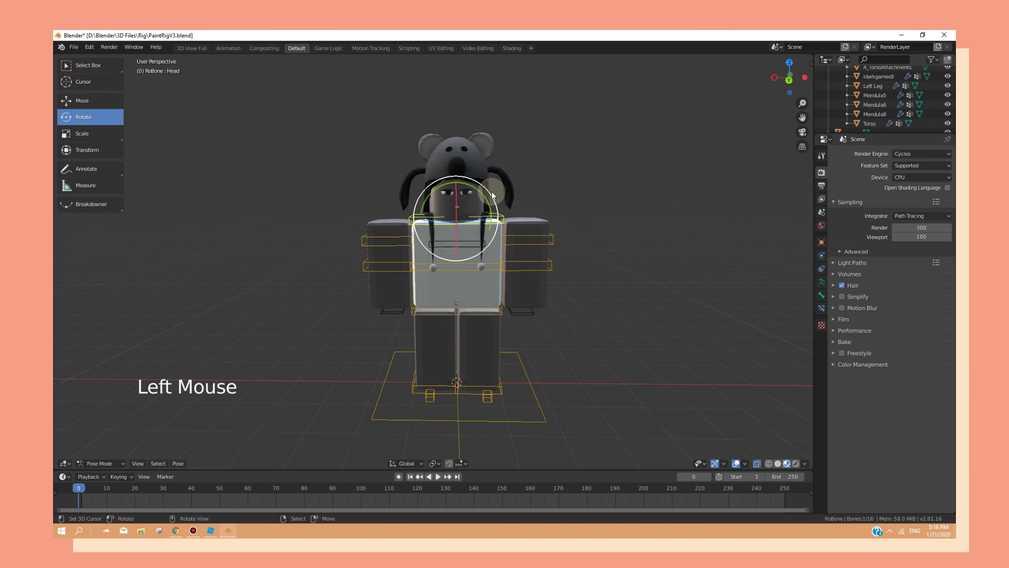
{"action": "left_click_drag", "start_coordinate": [496, 191], "coordinate": [489, 213]}
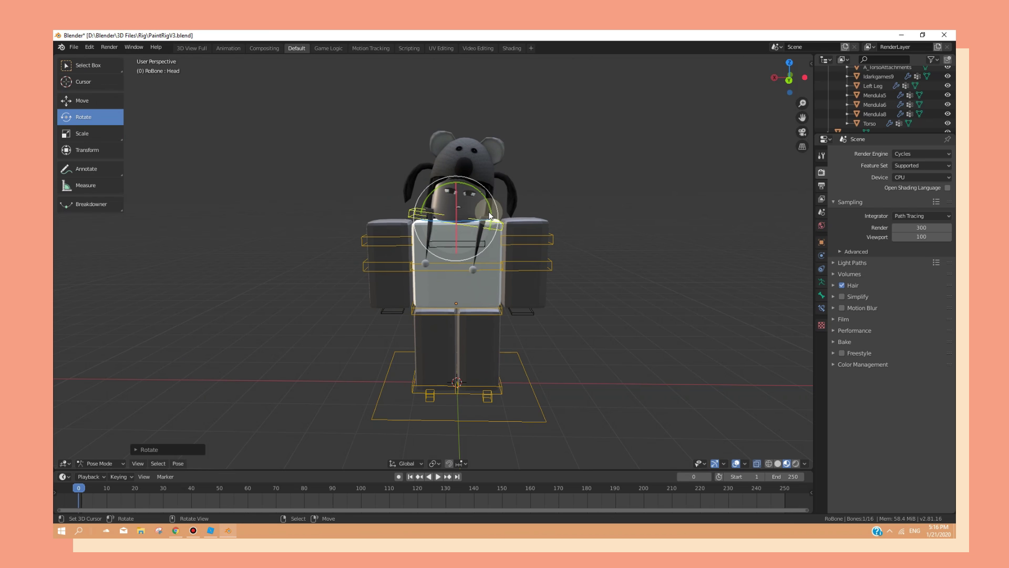
{"action": "key", "text": "ctrl+z"}
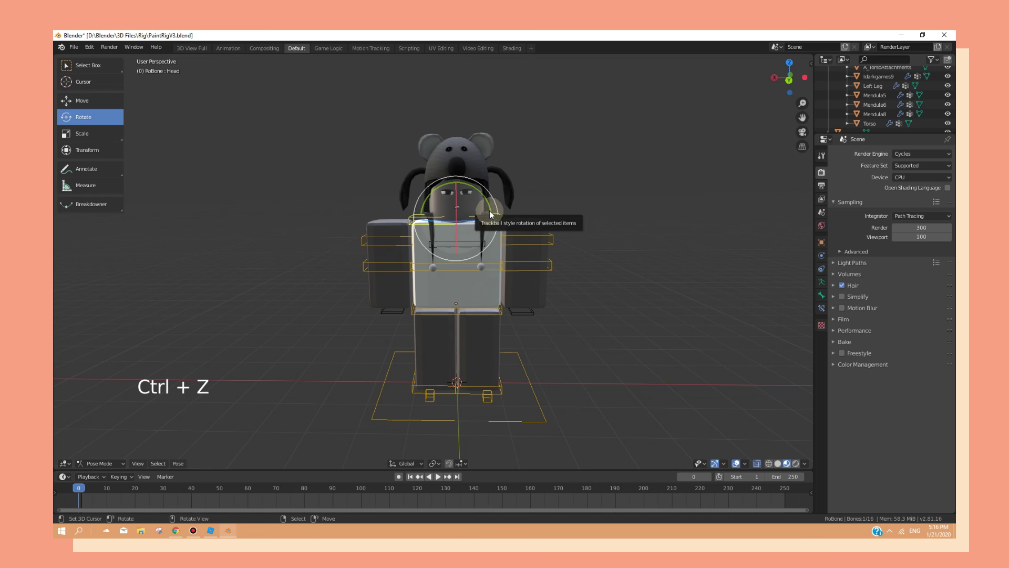
Import the terrain model from the D:\Blender folder as a Wavefront OBJ
{"action": "scroll", "coordinate": [354, 217], "scroll_direction": "down", "scroll_amount": 2}
{"action": "right_click", "coordinate": [349, 214]}
{"action": "left_click", "coordinate": [74, 47]}
{"action": "mouse_move", "coordinate": [110, 174]}
{"action": "left_click", "coordinate": [191, 248]}
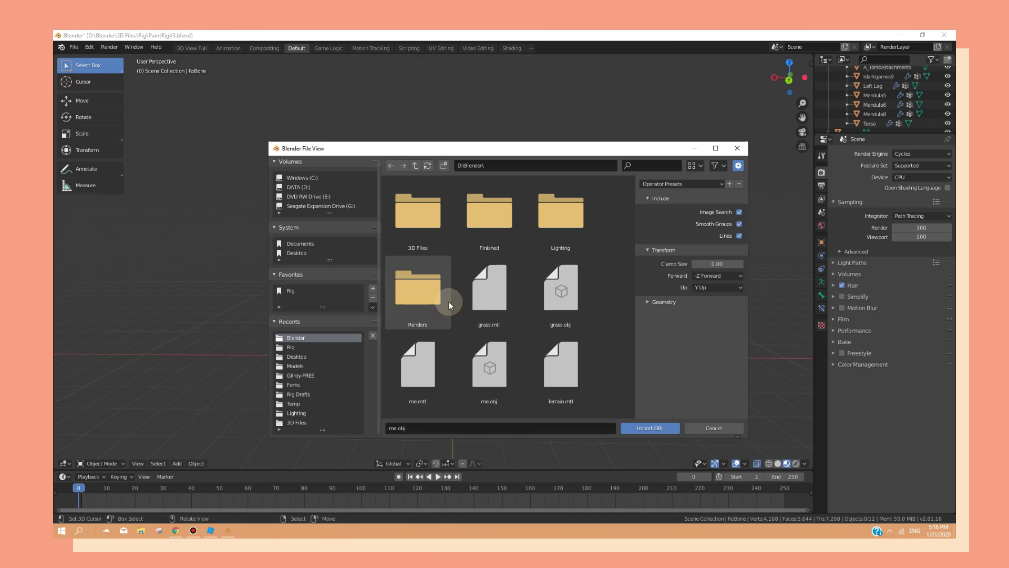
{"action": "scroll", "coordinate": [547, 308], "scroll_direction": "down", "scroll_amount": 3}
{"action": "double_click", "coordinate": [418, 388]}
{"action": "scroll", "coordinate": [423, 383], "scroll_direction": "down", "scroll_amount": 9}
{"action": "scroll", "coordinate": [422, 382], "scroll_direction": "up", "scroll_amount": 6}
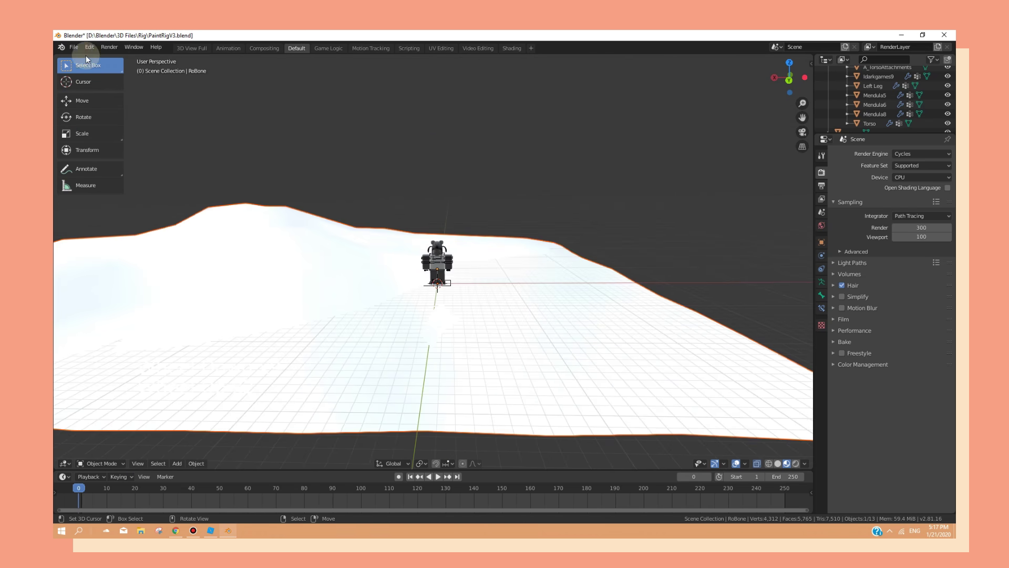
Import grass.obj from the D:\Blender folder as a Wavefront model
{"action": "left_click", "coordinate": [74, 47]}
{"action": "mouse_move", "coordinate": [110, 174]}
{"action": "left_click", "coordinate": [216, 253]}
{"action": "double_click", "coordinate": [529, 308]}
{"action": "scroll", "coordinate": [520, 304], "scroll_direction": "up", "scroll_amount": 3}
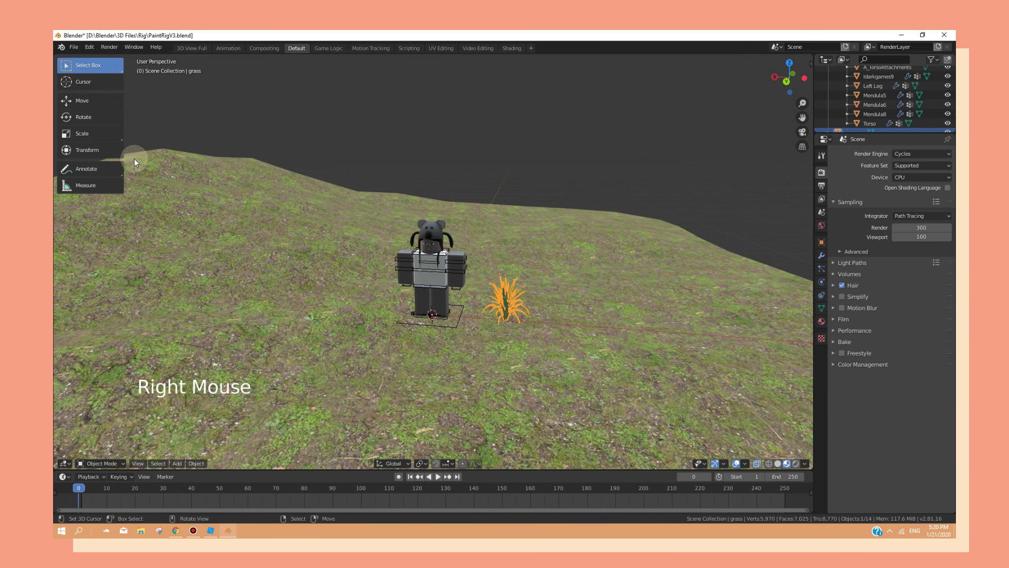
Move the imported grass clump on the terrain near the avatar with the Move tool
{"action": "scroll", "coordinate": [100, 110], "scroll_direction": "up", "scroll_amount": 2}
{"action": "left_click", "coordinate": [100, 117]}
{"action": "left_click", "coordinate": [89, 100]}
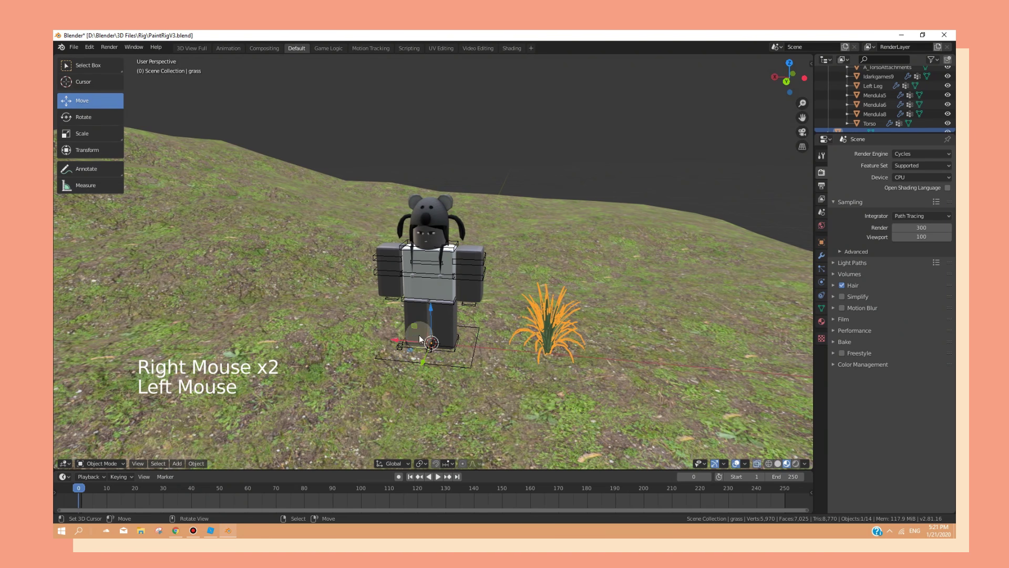
{"action": "left_click", "coordinate": [338, 333]}
{"action": "left_click_drag", "start_coordinate": [547, 322], "coordinate": [551, 323]}
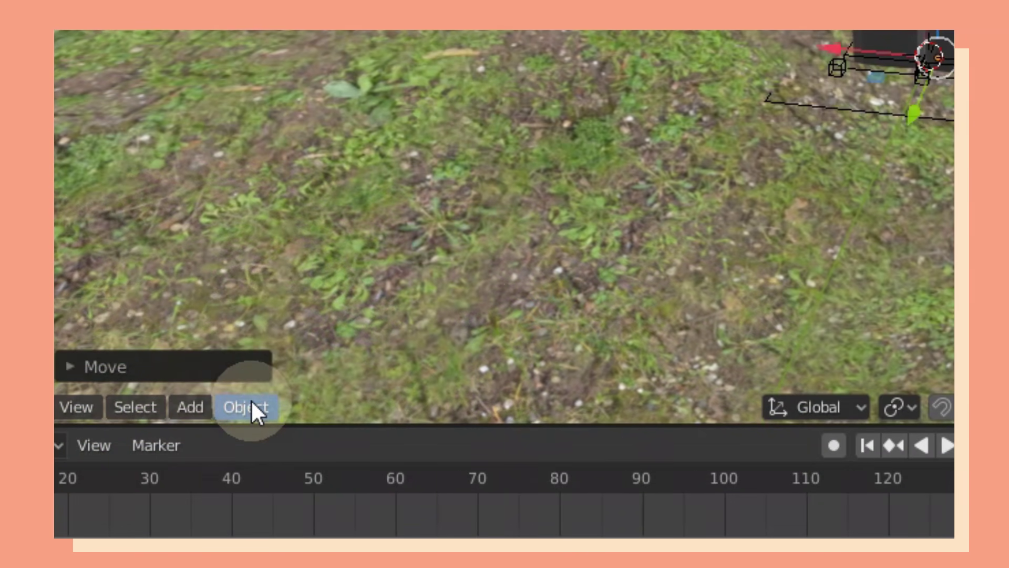
Set the grass clump's origin to its geometry
{"action": "left_click", "coordinate": [196, 464]}
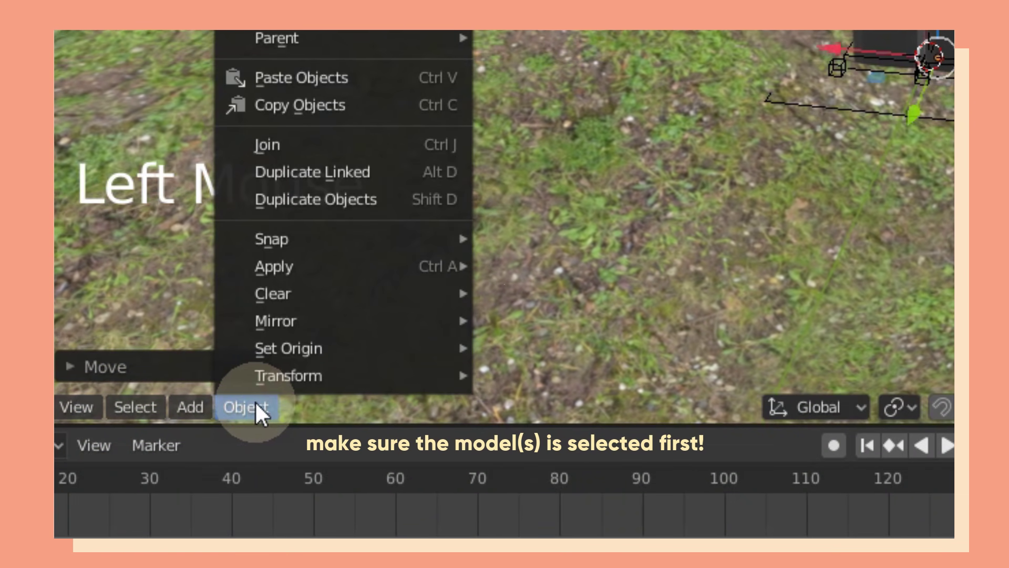
{"action": "mouse_move", "coordinate": [412, 352]}
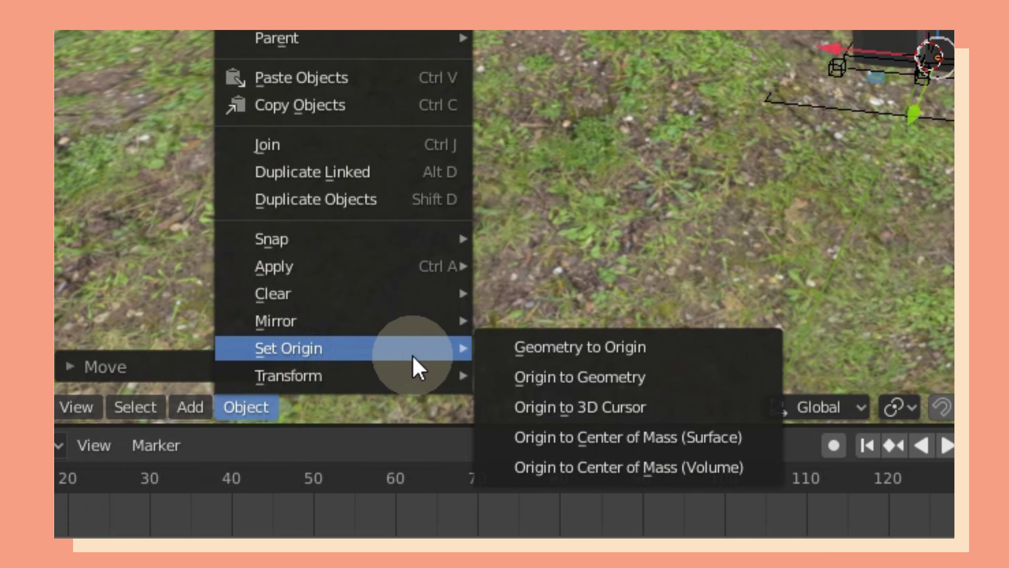
{"action": "left_click", "coordinate": [593, 379]}
{"action": "middle_click", "coordinate": [472, 358]}
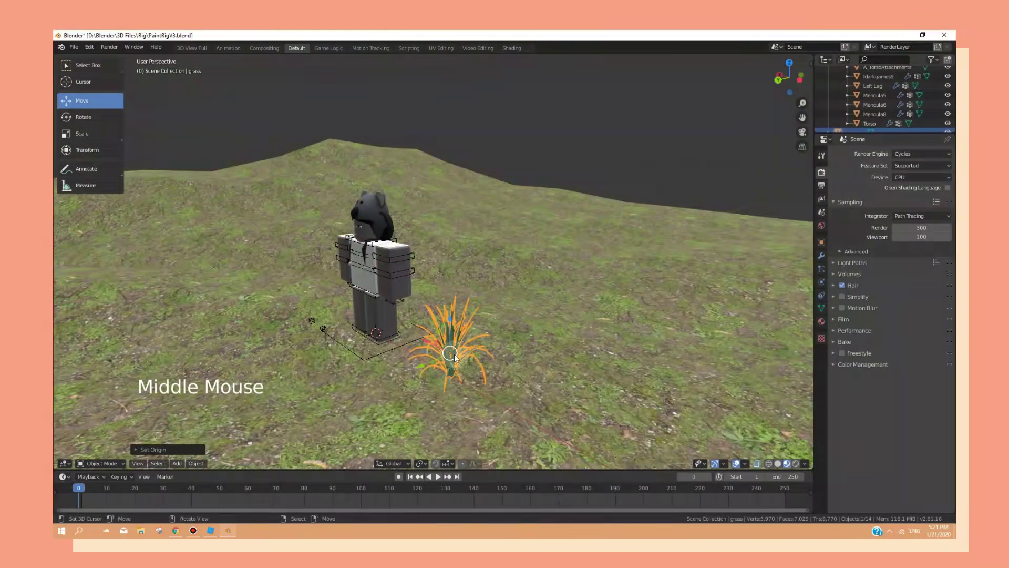
Reposition the grass clump on the terrain near the avatar and scale it down
{"action": "left_click_drag", "start_coordinate": [472, 358], "coordinate": [470, 315]}
{"action": "left_click_drag", "start_coordinate": [541, 315], "coordinate": [565, 315]}
{"action": "scroll", "coordinate": [405, 263], "scroll_direction": "down", "scroll_amount": 3}
{"action": "middle_click_drag", "start_coordinate": [405, 262], "coordinate": [368, 263]}
{"action": "scroll", "coordinate": [379, 237], "scroll_direction": "down", "scroll_amount": 2}
{"action": "left_click", "coordinate": [373, 237]}
{"action": "scroll", "coordinate": [368, 262], "scroll_direction": "up", "scroll_amount": 3}
{"action": "left_click", "coordinate": [403, 306]}
{"action": "scroll", "coordinate": [404, 307], "scroll_direction": "up", "scroll_amount": 2}
{"action": "key", "text": "s"}
{"action": "middle_click_drag", "start_coordinate": [404, 307], "coordinate": [435, 309]}
{"action": "left_click", "coordinate": [312, 252]}
Duplicate the grass clump several times and place the copies at separate spots around the avatar
{"action": "key", "text": "shift+d"}
{"action": "left_click", "coordinate": [331, 252]}
{"action": "key", "text": "shift+d"}
{"action": "left_click", "coordinate": [625, 213]}
{"action": "scroll", "coordinate": [649, 286], "scroll_direction": "down", "scroll_amount": 2}
{"action": "middle_click_drag", "start_coordinate": [626, 214], "coordinate": [516, 334]}
{"action": "left_click", "coordinate": [649, 286]}
{"action": "key", "text": "shift+d"}
{"action": "left_click", "coordinate": [108, 310]}
{"action": "left_click", "coordinate": [113, 310]}
Spread further duplicates of the grass clump over the remaining areas of the terrain
{"action": "scroll", "coordinate": [421, 355], "scroll_direction": "down", "scroll_amount": 3}
{"action": "middle_click_drag", "start_coordinate": [287, 348], "coordinate": [473, 320]}
{"action": "scroll", "coordinate": [473, 320], "scroll_direction": "up", "scroll_amount": 2}
{"action": "scroll", "coordinate": [538, 294], "scroll_direction": "up", "scroll_amount": 2}
{"action": "middle_click_drag", "start_coordinate": [473, 321], "coordinate": [557, 321]}
{"action": "scroll", "coordinate": [538, 295], "scroll_direction": "up", "scroll_amount": 4}
{"action": "scroll", "coordinate": [557, 320], "scroll_direction": "down", "scroll_amount": 3}
{"action": "middle_click_drag", "start_coordinate": [557, 321], "coordinate": [315, 319]}
{"action": "scroll", "coordinate": [578, 345], "scroll_direction": "down", "scroll_amount": 4}
{"action": "left_click", "coordinate": [473, 363]}
{"action": "scroll", "coordinate": [315, 320], "scroll_direction": "down", "scroll_amount": 2}
{"action": "key", "text": "shift+d"}
{"action": "middle_click", "coordinate": [417, 294]}
{"action": "left_click", "coordinate": [418, 291]}
{"action": "middle_click_drag", "start_coordinate": [418, 292], "coordinate": [345, 316]}
{"action": "scroll", "coordinate": [345, 317], "scroll_direction": "down", "scroll_amount": 3}
{"action": "key", "text": "shift+d"}
{"action": "middle_click_drag", "start_coordinate": [344, 221], "coordinate": [356, 322]}
{"action": "scroll", "coordinate": [355, 323], "scroll_direction": "up", "scroll_amount": 1}
{"action": "left_click", "coordinate": [355, 322]}
{"action": "scroll", "coordinate": [356, 322], "scroll_direction": "up", "scroll_amount": 2}
Select the avatar's RoBone armature and switch it to Pose Mode
{"action": "right_click", "coordinate": [458, 273]}
{"action": "middle_click_drag", "start_coordinate": [458, 273], "coordinate": [488, 359], "text": "shift"}
{"action": "scroll", "coordinate": [487, 358], "scroll_direction": "up", "scroll_amount": 4}
{"action": "middle_click_drag", "start_coordinate": [566, 364], "coordinate": [604, 334], "text": "shift"}
{"action": "left_click", "coordinate": [101, 463]}
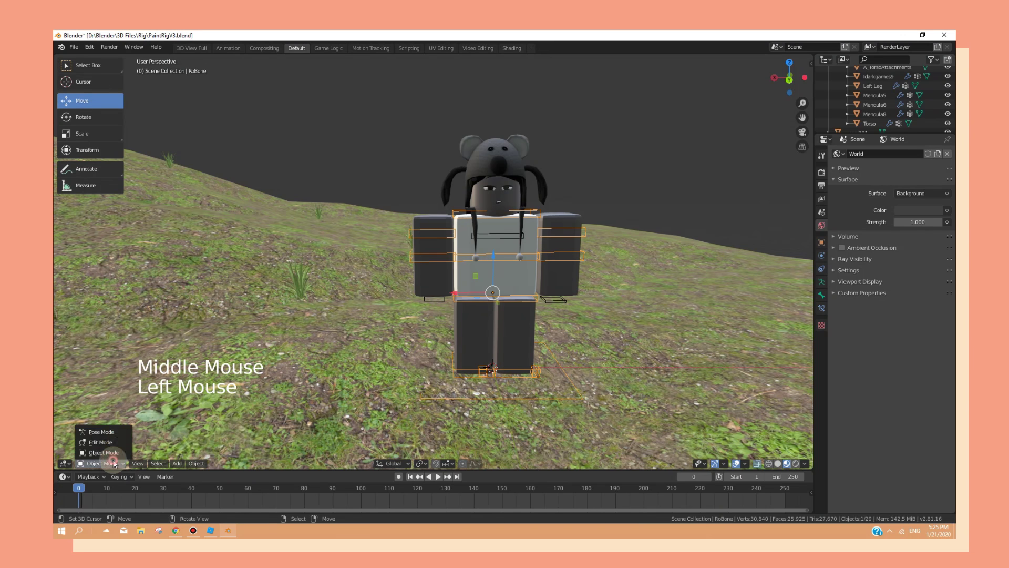
{"action": "left_click", "coordinate": [114, 433]}
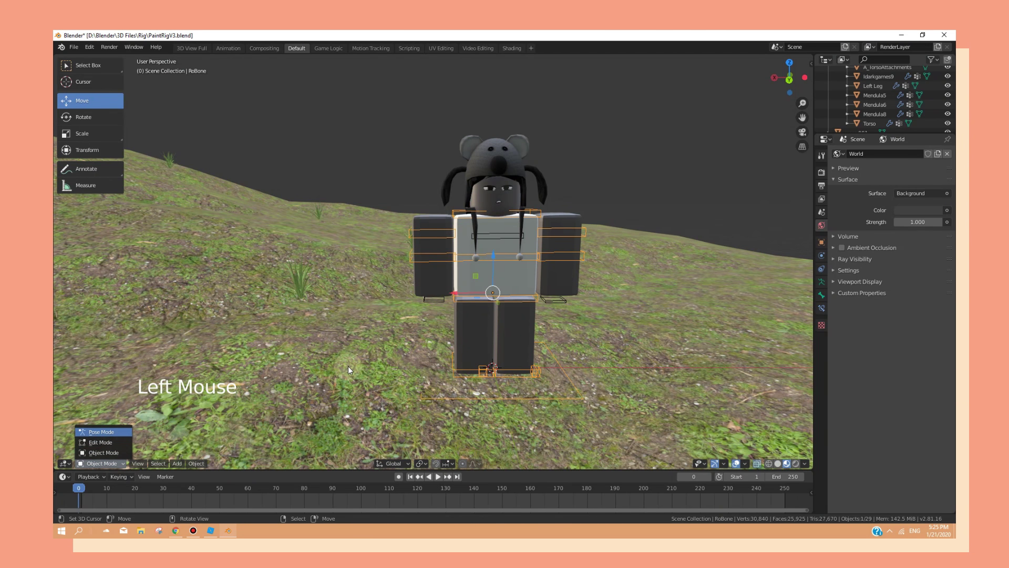
Rotate the right arm bone (R A) slightly outward from the torso
{"action": "right_click", "coordinate": [443, 230]}
{"action": "middle_click_drag", "start_coordinate": [538, 312], "coordinate": [573, 227]}
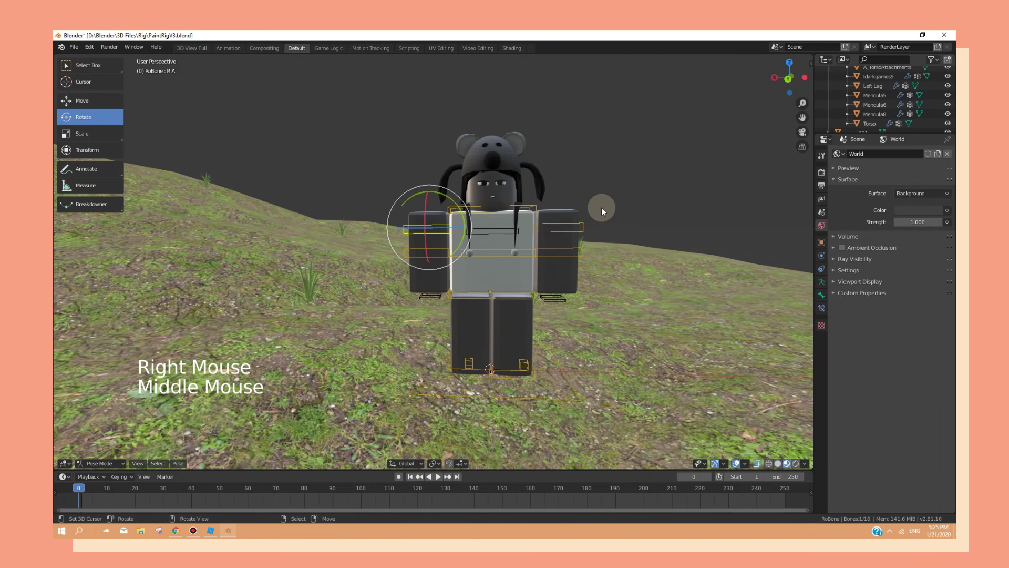
{"action": "key", "text": "r"}
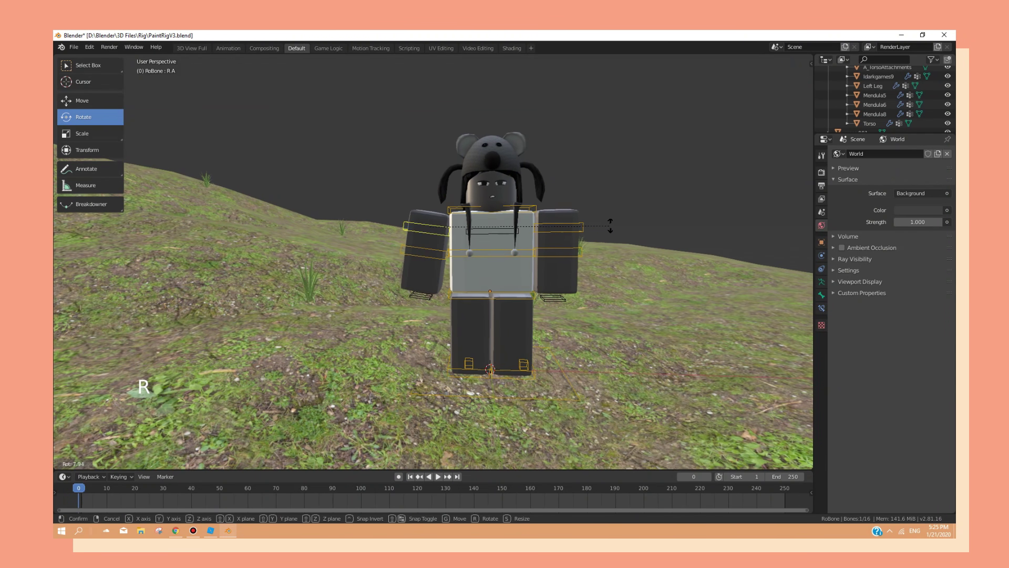
{"action": "left_click", "coordinate": [611, 225]}
{"action": "left_click", "coordinate": [92, 101]}
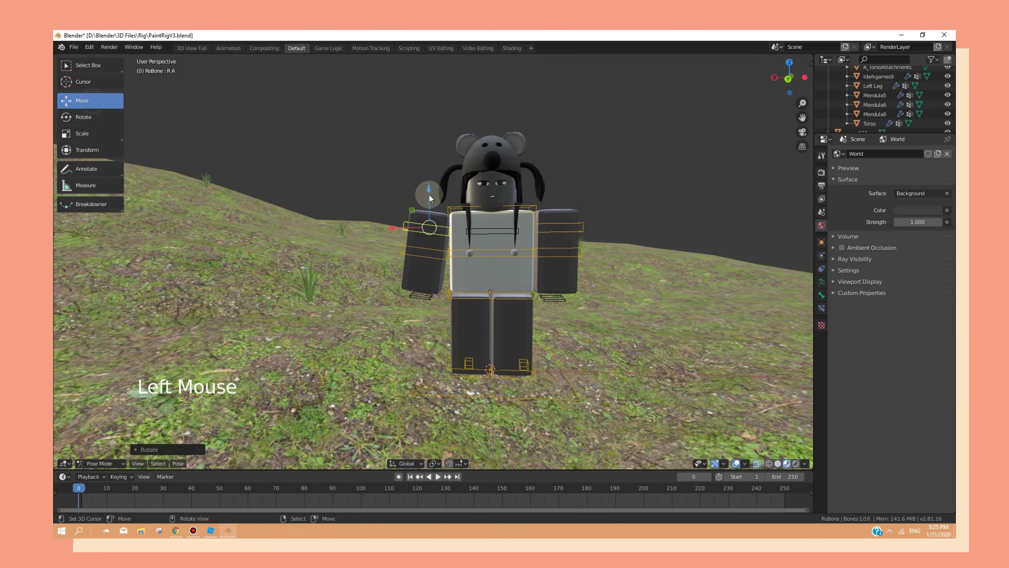
{"action": "left_click", "coordinate": [431, 193]}
Rotate the left arm bone (L A) forward to roughly horizontal in the left orthographic view
{"action": "right_click", "coordinate": [579, 226]}
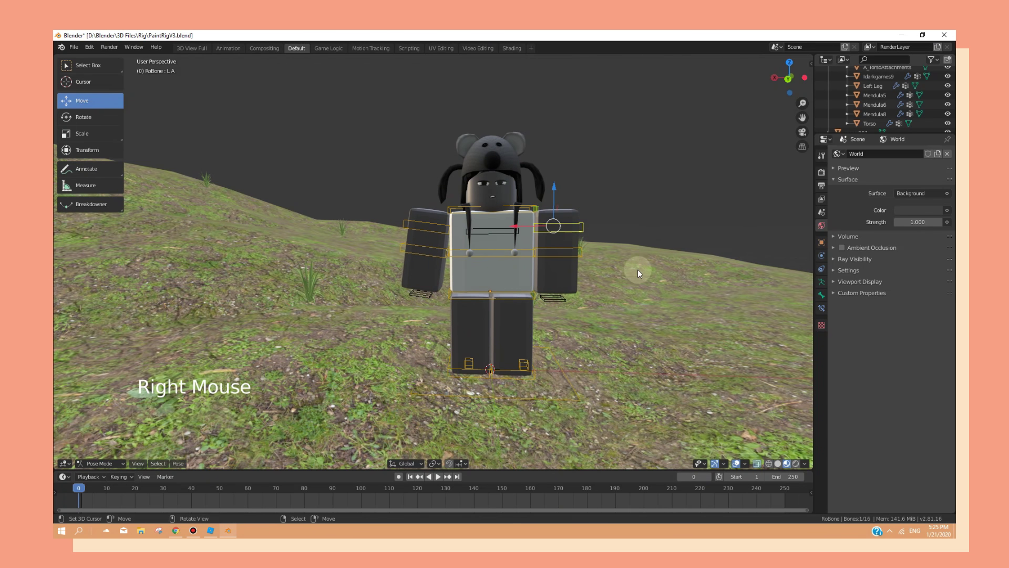
{"action": "middle_click_drag", "start_coordinate": [633, 277], "coordinate": [526, 294]}
{"action": "key", "text": "r"}
{"action": "right_click", "coordinate": [467, 297]}
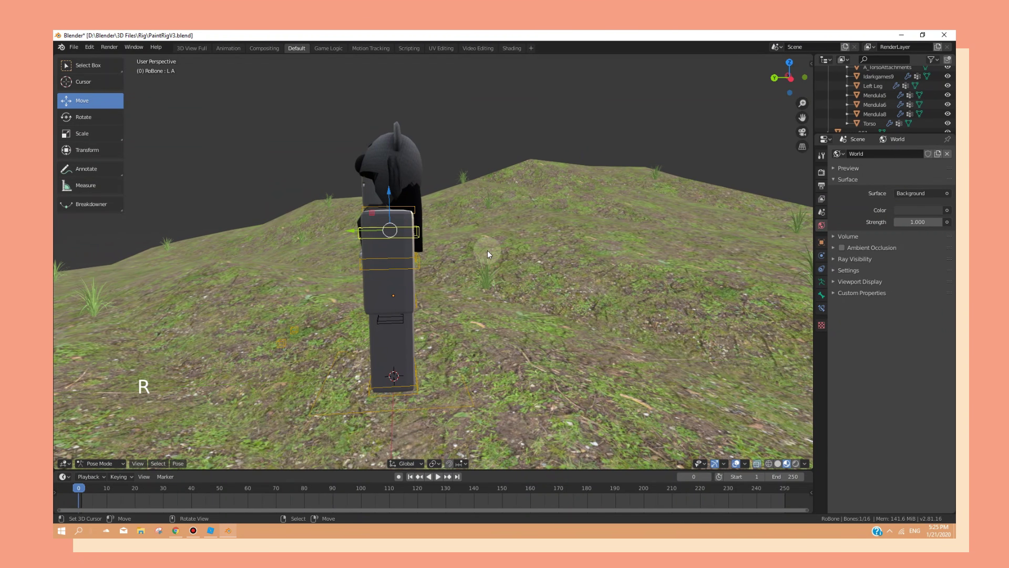
{"action": "key", "text": "KP_3"}
{"action": "key", "text": "ctrl+KP_3"}
{"action": "scroll", "coordinate": [481, 237], "scroll_direction": "down", "scroll_amount": 3}
{"action": "key", "text": "r"}
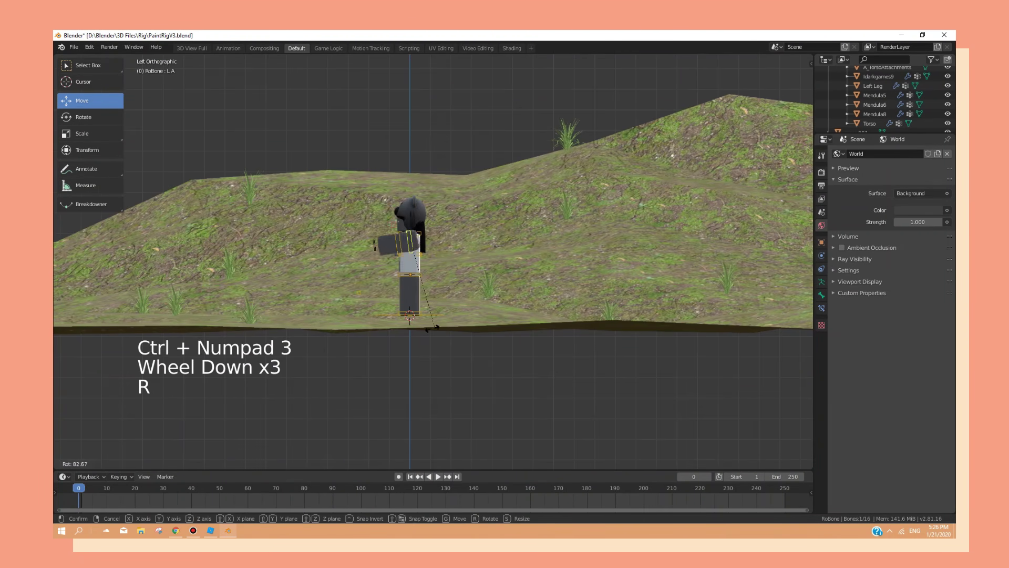
{"action": "scroll", "coordinate": [548, 242], "scroll_direction": "up", "scroll_amount": 2}
{"action": "middle_click_drag", "start_coordinate": [567, 252], "coordinate": [548, 241]}
Rotate the left elbow bone (L E), working from the back orthographic view
{"action": "right_click", "coordinate": [530, 221]}
{"action": "right_click", "coordinate": [529, 221]}
{"action": "key", "text": "ctrl+KP_1"}
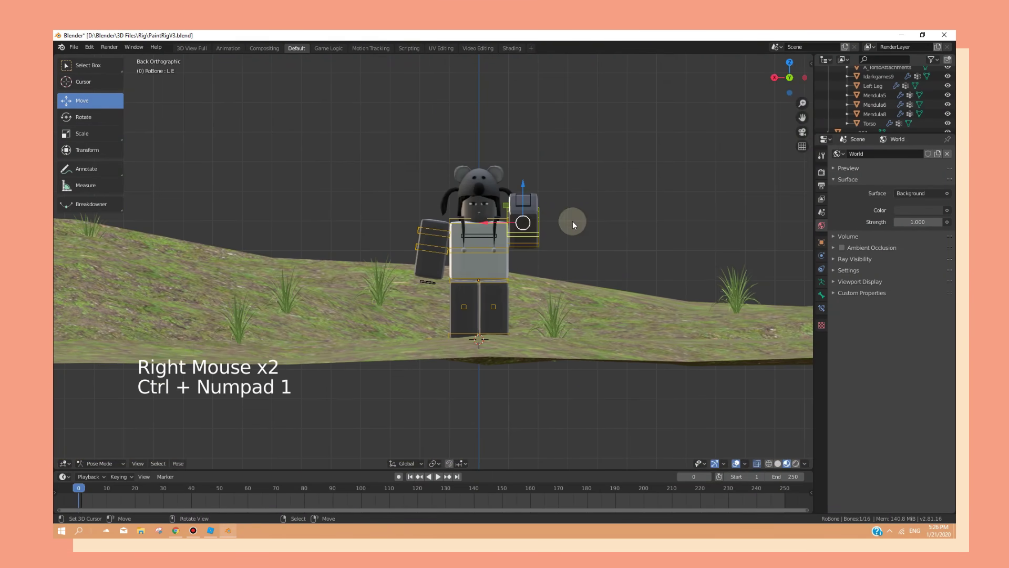
{"action": "key", "text": "r"}
{"action": "middle_click_drag", "start_coordinate": [567, 180], "coordinate": [508, 198]}
{"action": "key", "text": "r"}
Refine the left arm bone's (L A) rotation in the back, top and left orthographic views so the arm angles inward
{"action": "right_click", "coordinate": [505, 258]}
{"action": "middle_click_drag", "start_coordinate": [486, 294], "coordinate": [540, 254]}
{"action": "key", "text": "ctrl+KP_1"}
{"action": "key", "text": "r"}
{"action": "middle_click_drag", "start_coordinate": [569, 181], "coordinate": [560, 142]}
{"action": "key", "text": "KP_7"}
{"action": "key", "text": "r"}
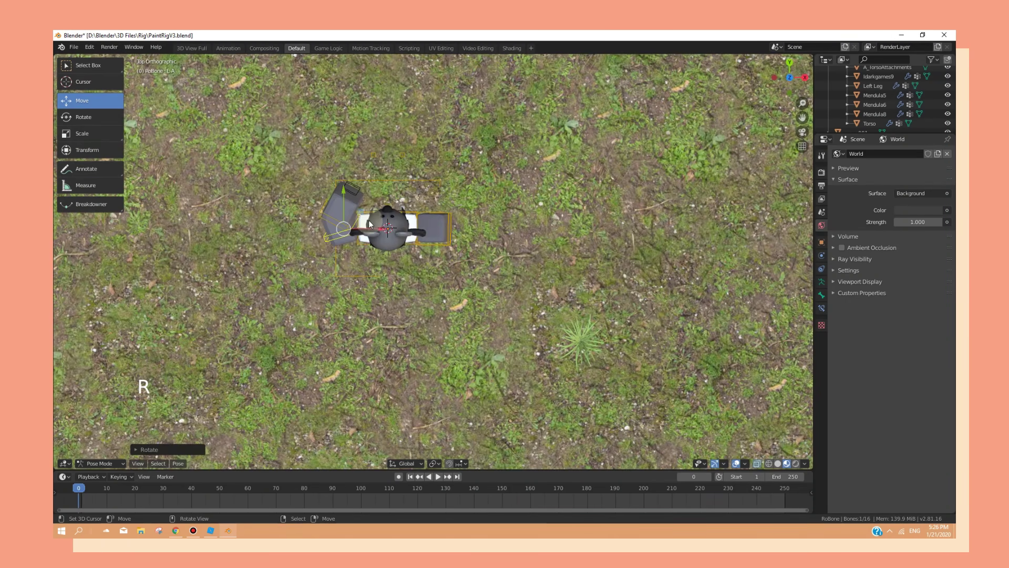
{"action": "left_click", "coordinate": [370, 223]}
{"action": "middle_click_drag", "start_coordinate": [369, 223], "coordinate": [471, 210]}
{"action": "key", "text": "ctrl+KP_3"}
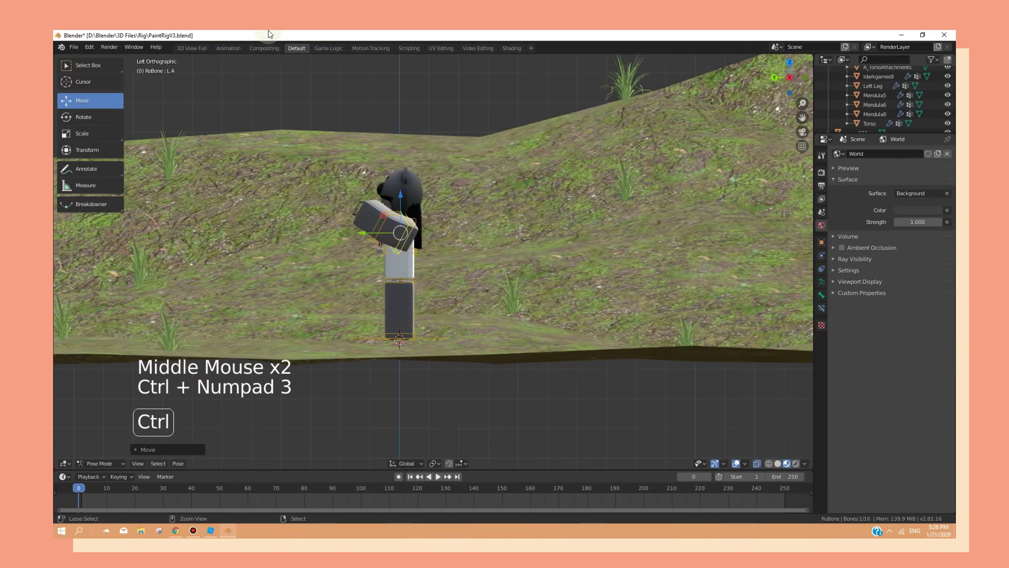
{"action": "key", "text": "r"}
{"action": "middle_click_drag", "start_coordinate": [485, 171], "coordinate": [552, 184]}
Turn and tilt the Head bone using the top and left orthographic views
{"action": "scroll", "coordinate": [542, 262], "scroll_direction": "up", "scroll_amount": 2}
{"action": "right_click", "coordinate": [529, 216]}
{"action": "key", "text": "KP_7"}
{"action": "key", "text": "r"}
{"action": "left_click", "coordinate": [566, 210]}
{"action": "middle_click_drag", "start_coordinate": [551, 184], "coordinate": [541, 221]}
{"action": "key", "text": "ctrl+KP_3"}
{"action": "key", "text": "r"}
{"action": "key", "text": "ctrl+KP_1"}
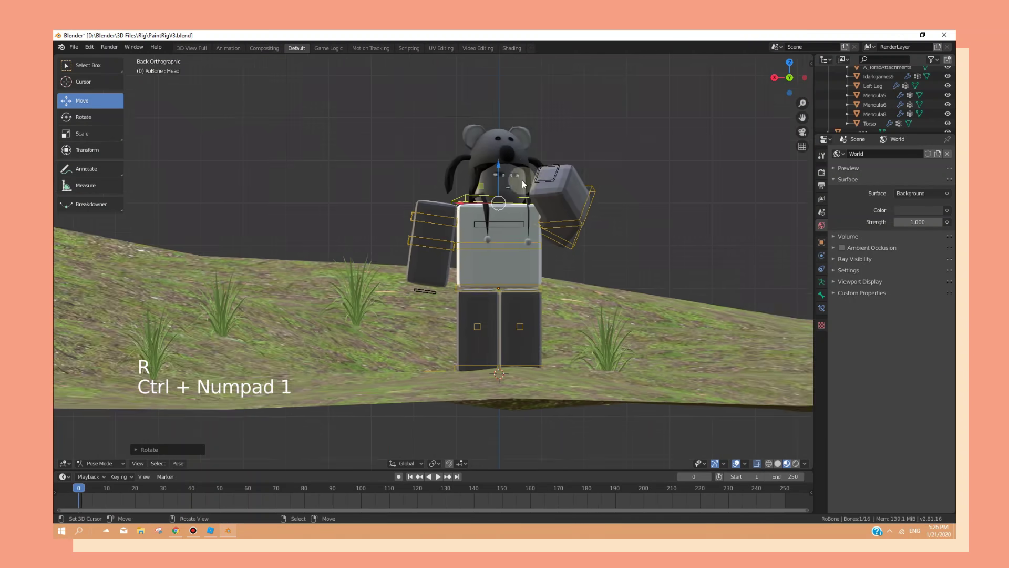
Adjust the raised left arm's bone rotations from the back and top views so the hand sits near the face
{"action": "scroll", "coordinate": [606, 212], "scroll_direction": "up", "scroll_amount": 1}
{"action": "right_click", "coordinate": [606, 212]}
{"action": "key", "text": "r"}
{"action": "right_click", "coordinate": [582, 216]}
{"action": "left_click_drag", "start_coordinate": [581, 216], "coordinate": [586, 177]}
{"action": "middle_click_drag", "start_coordinate": [586, 177], "coordinate": [620, 173]}
{"action": "right_click", "coordinate": [620, 174]}
{"action": "key", "text": "r"}
{"action": "key", "text": "KP_7"}
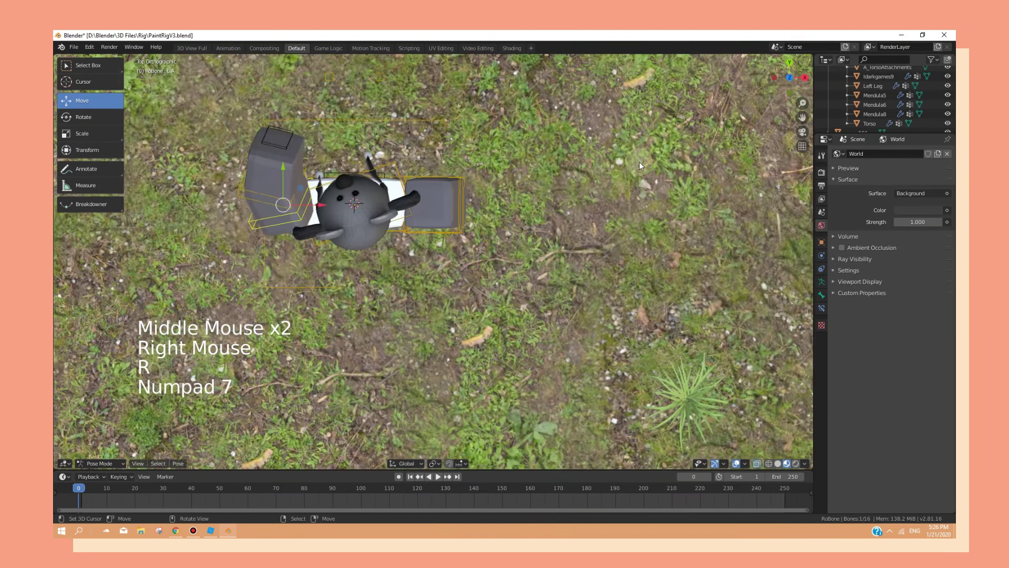
{"action": "key", "text": "r"}
{"action": "left_click", "coordinate": [493, 305]}
Move the foot control bones to shift the avatar's leg stance
{"action": "mouse_move", "coordinate": [493, 305]}
{"action": "middle_mouse_down"}
{"action": "mouse_move", "coordinate": [478, 172]}
{"action": "mouse_move", "coordinate": [625, 159]}
{"action": "mouse_move", "coordinate": [590, 216]}
{"action": "mouse_move", "coordinate": [494, 286]}
{"action": "middle_mouse_up"}
{"action": "scroll", "coordinate": [625, 160], "scroll_direction": "down", "scroll_amount": 3}
{"action": "scroll", "coordinate": [589, 216], "scroll_direction": "up", "scroll_amount": 2}
{"action": "scroll", "coordinate": [590, 215], "scroll_direction": "down", "scroll_amount": 1}
{"action": "right_click", "coordinate": [494, 286]}
{"action": "left_click", "coordinate": [495, 286]}
{"action": "right_click", "coordinate": [494, 286]}
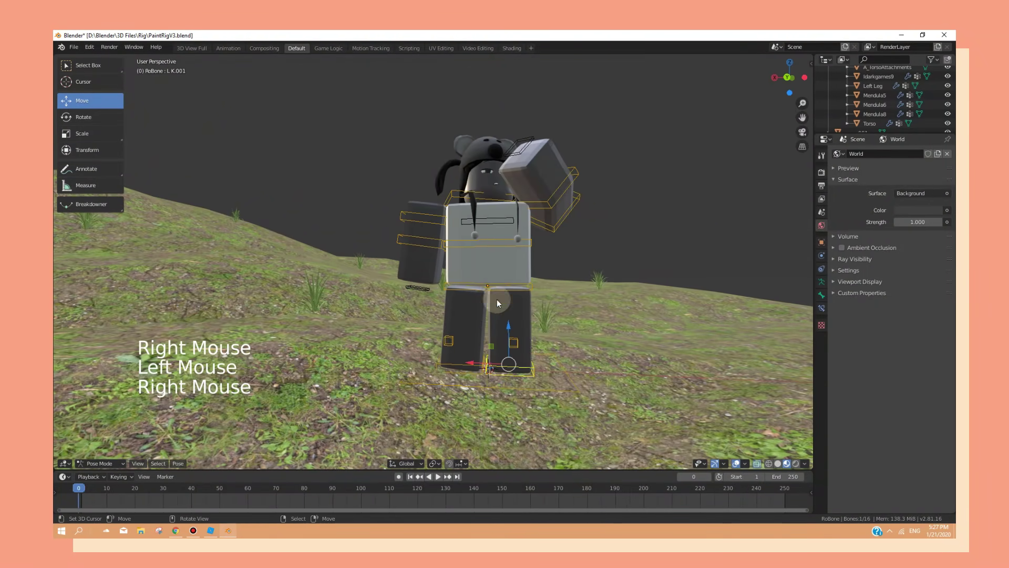
{"action": "right_click", "coordinate": [494, 286]}
{"action": "left_click_drag", "start_coordinate": [490, 275], "coordinate": [489, 271]}
Fine-tune the positions of the left foot bone (L K.001) and the right foot bone to spread the legs
{"action": "middle_click_drag", "start_coordinate": [489, 271], "coordinate": [456, 364]}
{"action": "right_click", "coordinate": [457, 364]}
{"action": "right_click", "coordinate": [456, 364]}
{"action": "right_click", "coordinate": [512, 317]}
{"action": "left_click", "coordinate": [511, 316]}
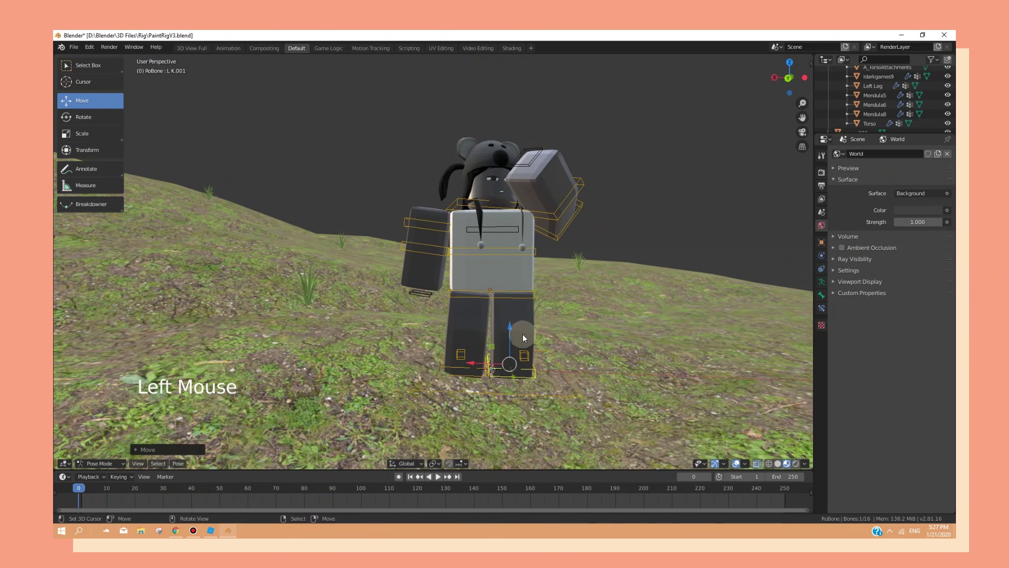
{"action": "middle_click_drag", "start_coordinate": [512, 316], "coordinate": [513, 330]}
{"action": "right_click", "coordinate": [443, 366]}
{"action": "left_click", "coordinate": [443, 365]}
Rotate the Upper torso bone slightly to lean the upper body, finishing in the left orthographic view
{"action": "right_click", "coordinate": [493, 260]}
{"action": "key", "text": "r"}
{"action": "key", "text": "r"}
{"action": "middle_click_drag", "start_coordinate": [493, 260], "coordinate": [666, 295]}
{"action": "key", "text": "ctrl+KP_3"}
{"action": "key", "text": "r"}
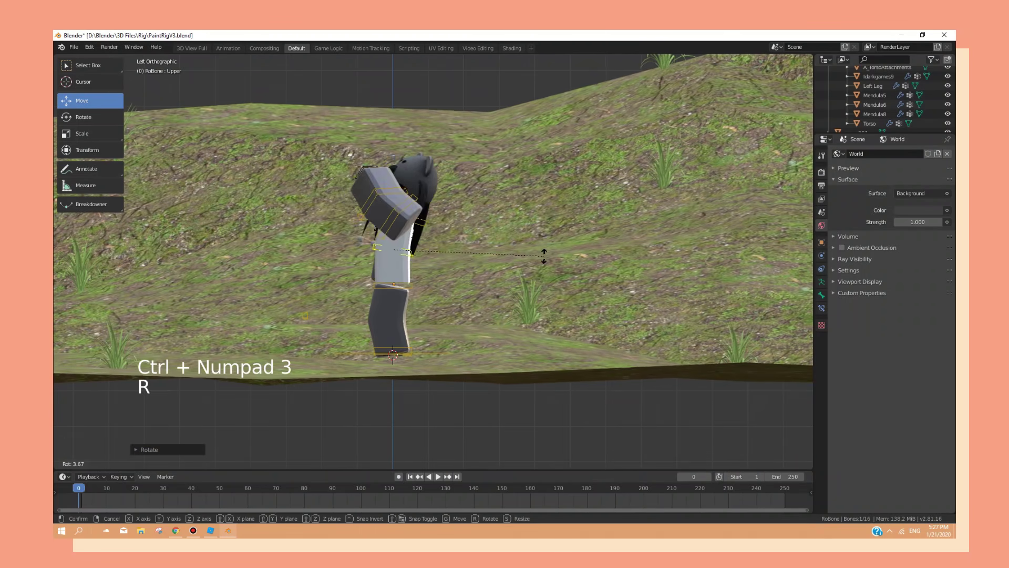
{"action": "middle_click_drag", "start_coordinate": [550, 273], "coordinate": [594, 280]}
Reposition the right foot bone (R K.001) to adjust the right leg's stance
{"action": "scroll", "coordinate": [582, 267], "scroll_direction": "down", "scroll_amount": 1}
{"action": "scroll", "coordinate": [581, 267], "scroll_direction": "up", "scroll_amount": 2}
{"action": "middle_click", "coordinate": [451, 364]}
{"action": "right_click", "coordinate": [446, 365]}
{"action": "left_click", "coordinate": [444, 364]}
Move the whole RoBone rig to a new spot on the terrain in Object Mode, and return it to Pose Mode
{"action": "scroll", "coordinate": [444, 364], "scroll_direction": "down", "scroll_amount": 4}
{"action": "middle_click_drag", "start_coordinate": [444, 364], "coordinate": [140, 393]}
{"action": "scroll", "coordinate": [511, 330], "scroll_direction": "down", "scroll_amount": 2}
{"action": "scroll", "coordinate": [141, 393], "scroll_direction": "up", "scroll_amount": 3}
{"action": "left_click", "coordinate": [99, 463]}
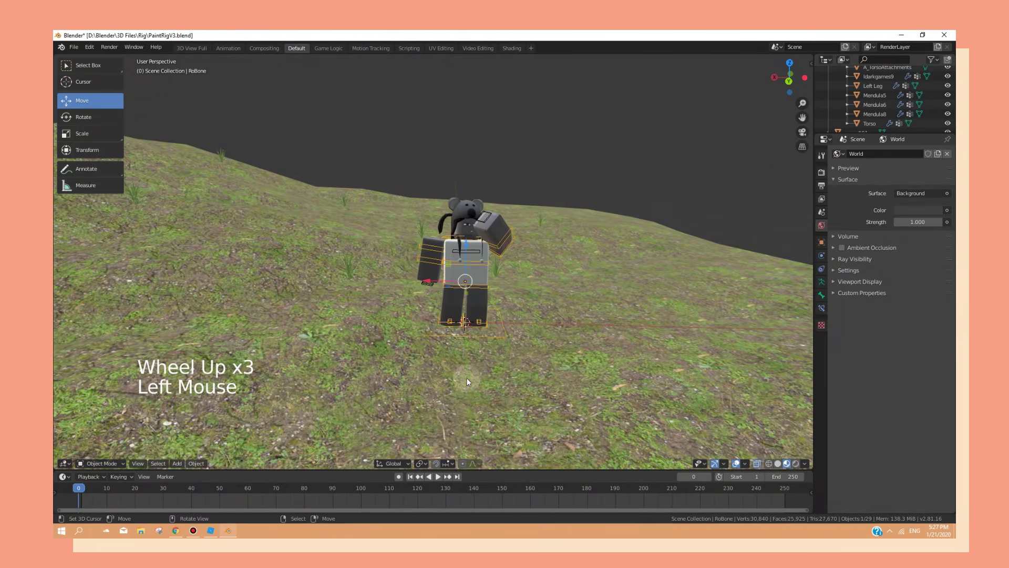
{"action": "scroll", "coordinate": [488, 370], "scroll_direction": "up", "scroll_amount": 1}
{"action": "left_click", "coordinate": [371, 277]}
{"action": "middle_click_drag", "start_coordinate": [371, 277], "coordinate": [364, 279]}
{"action": "left_click", "coordinate": [470, 245]}
{"action": "left_click", "coordinate": [471, 246]}
{"action": "middle_click_drag", "start_coordinate": [471, 246], "coordinate": [583, 258]}
{"action": "scroll", "coordinate": [583, 258], "scroll_direction": "up", "scroll_amount": 4}
{"action": "middle_click_drag", "start_coordinate": [584, 257], "coordinate": [568, 316]}
{"action": "left_click_drag", "start_coordinate": [100, 464], "coordinate": [97, 427]}
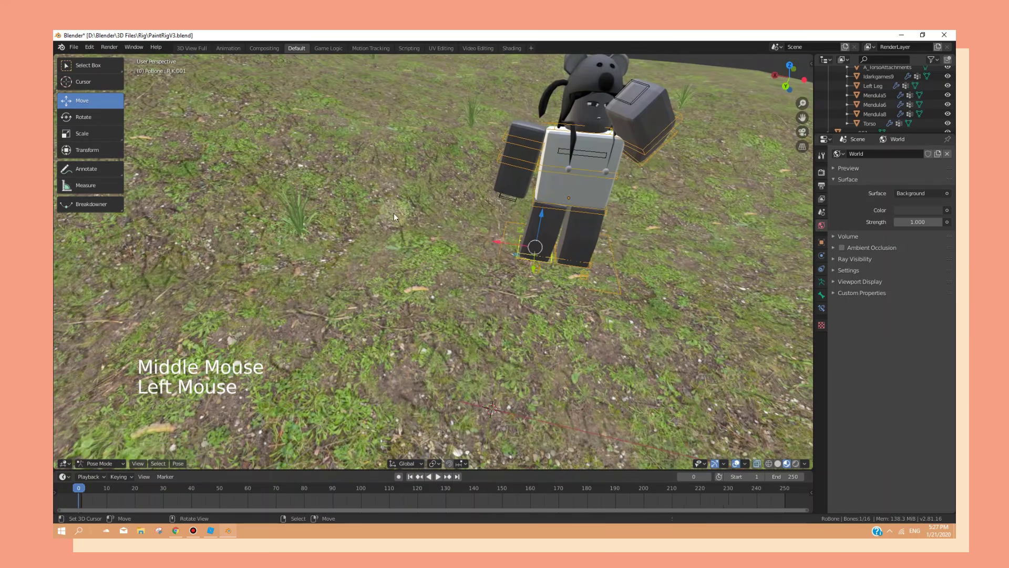
Rotate the selected right foot bone (R K.001) from the top view to adjust the direction of the foot
{"action": "scroll", "coordinate": [421, 194], "scroll_direction": "down", "scroll_amount": 3}
{"action": "middle_click_drag", "start_coordinate": [421, 193], "coordinate": [523, 161]}
{"action": "right_click", "coordinate": [522, 161]}
{"action": "key", "text": "KP_7"}
{"action": "key", "text": "r"}
{"action": "middle_click", "coordinate": [412, 242]}
{"action": "middle_click_drag", "start_coordinate": [412, 242], "coordinate": [491, 310]}
{"action": "scroll", "coordinate": [550, 227], "scroll_direction": "up", "scroll_amount": 3}
Rotate the whole RoBone rig from the top view so the avatar faces a new direction, finishing in Object Mode
{"action": "key", "text": "KP_7"}
{"action": "scroll", "coordinate": [551, 227], "scroll_direction": "down", "scroll_amount": 4}
{"action": "key", "text": "r"}
{"action": "scroll", "coordinate": [510, 266], "scroll_direction": "up", "scroll_amount": 4}
{"action": "scroll", "coordinate": [614, 268], "scroll_direction": "down", "scroll_amount": 3}
{"action": "key", "text": "r"}
{"action": "scroll", "coordinate": [494, 292], "scroll_direction": "down", "scroll_amount": 4}
{"action": "scroll", "coordinate": [520, 290], "scroll_direction": "up", "scroll_amount": 2}
{"action": "left_click", "coordinate": [437, 314]}
{"action": "scroll", "coordinate": [481, 304], "scroll_direction": "down", "scroll_amount": 3}
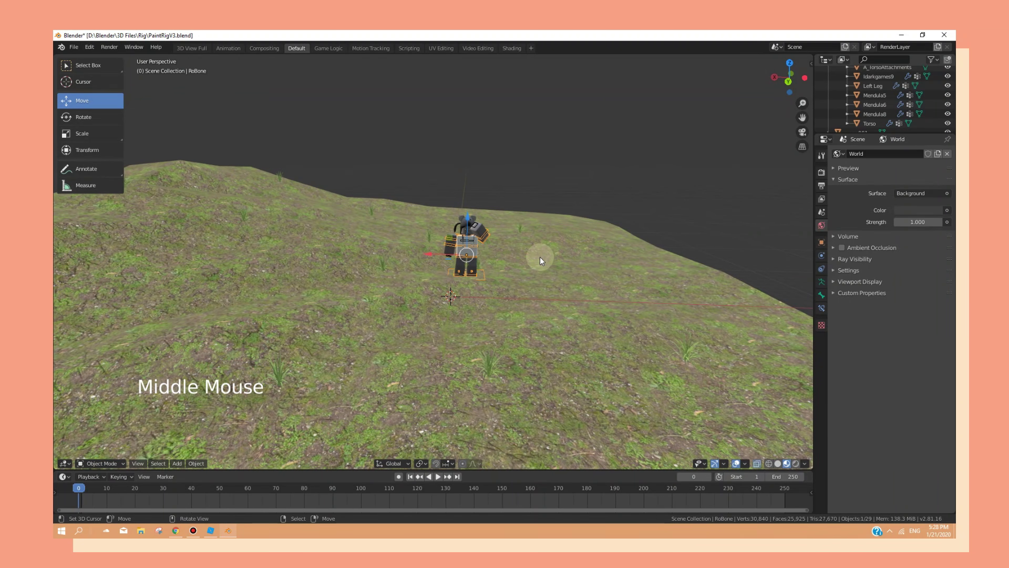
Add a camera to the scene and raise it along the Z axis to roughly the avatar's upper-body height
{"action": "scroll", "coordinate": [540, 257], "scroll_direction": "up", "scroll_amount": 2}
{"action": "scroll", "coordinate": [539, 257], "scroll_direction": "down", "scroll_amount": 1}
{"action": "middle_click_drag", "start_coordinate": [538, 257], "coordinate": [515, 264]}
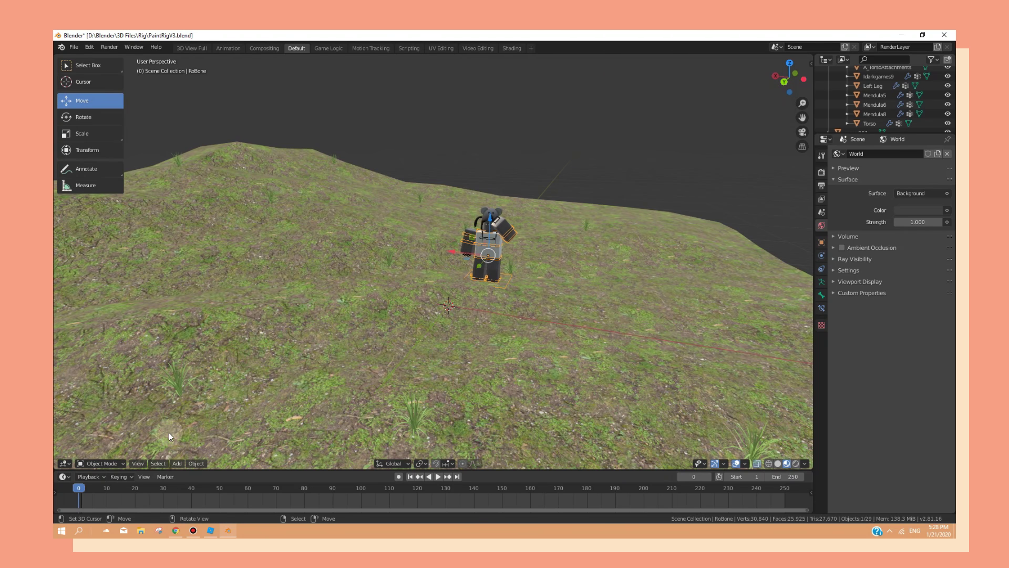
{"action": "left_click", "coordinate": [177, 463]}
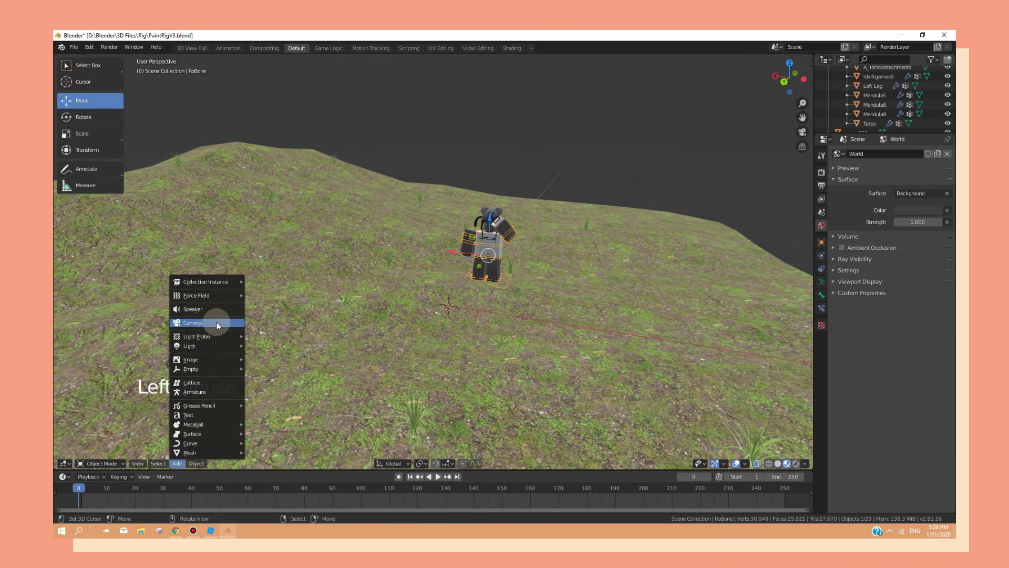
{"action": "left_click", "coordinate": [190, 324]}
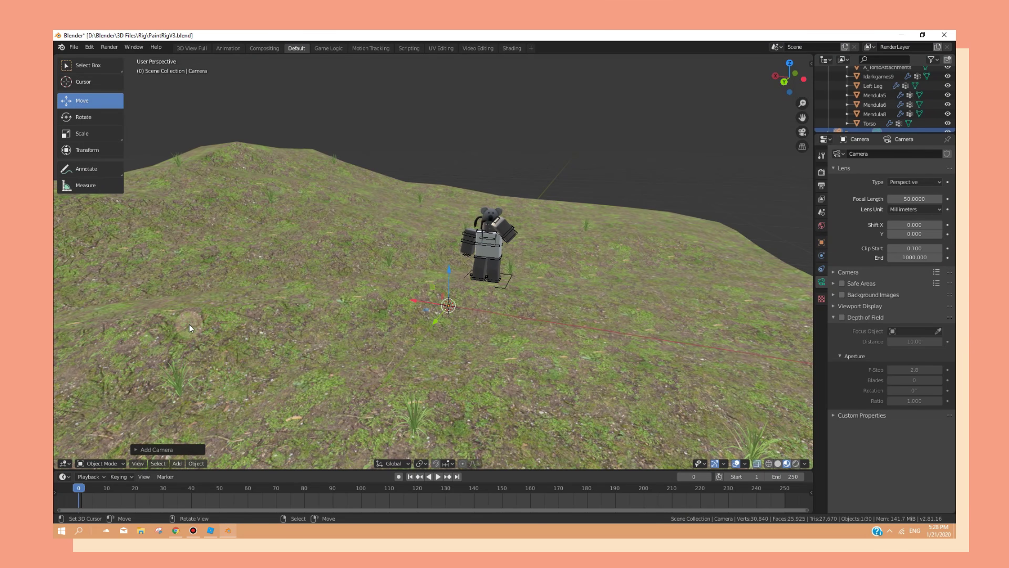
{"action": "left_click_drag", "start_coordinate": [449, 287], "coordinate": [440, 253]}
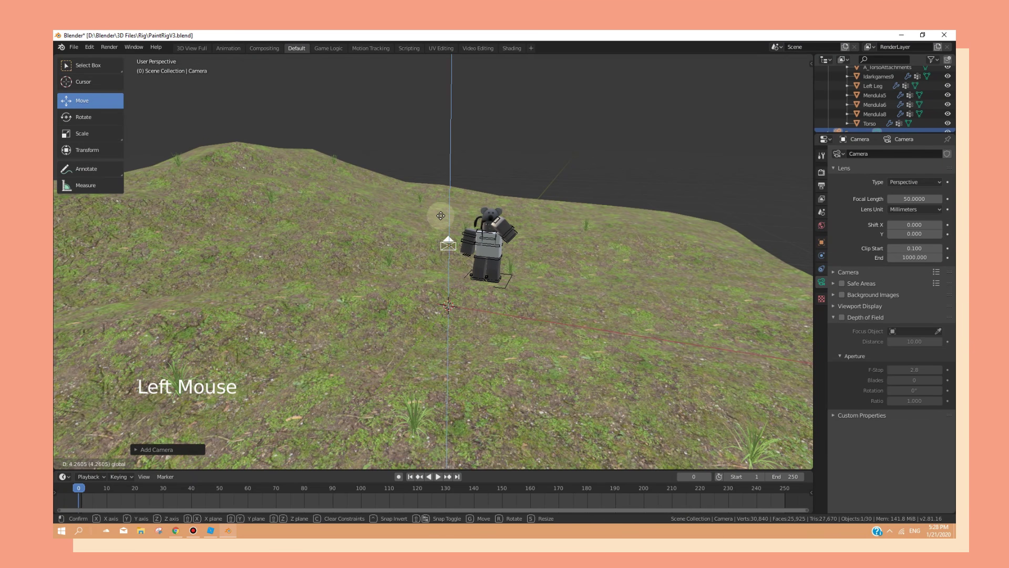
{"action": "left_click_drag", "start_coordinate": [441, 215], "coordinate": [442, 213]}
{"action": "scroll", "coordinate": [462, 216], "scroll_direction": "up", "scroll_amount": 4}
{"action": "middle_click_drag", "start_coordinate": [463, 199], "coordinate": [473, 347]}
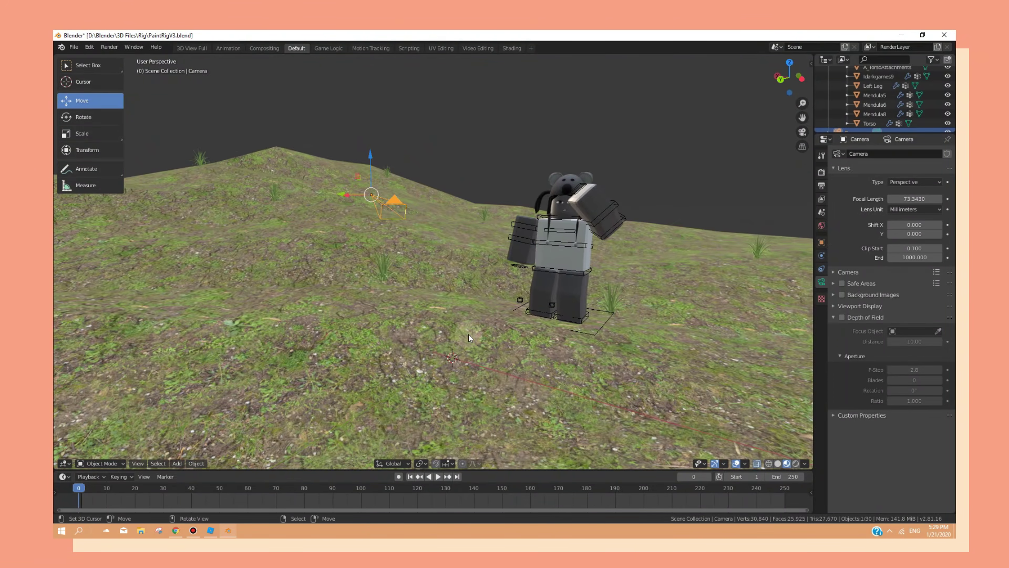
Save the project as a new file named FirstRender in the D:\Blender folder
{"action": "left_click", "coordinate": [75, 46]}
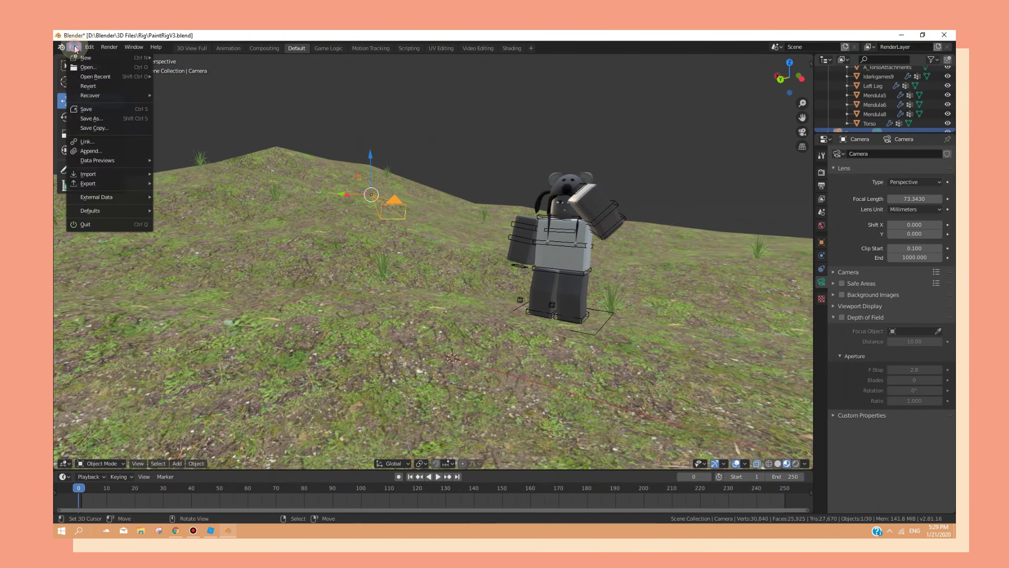
{"action": "left_click", "coordinate": [102, 119]}
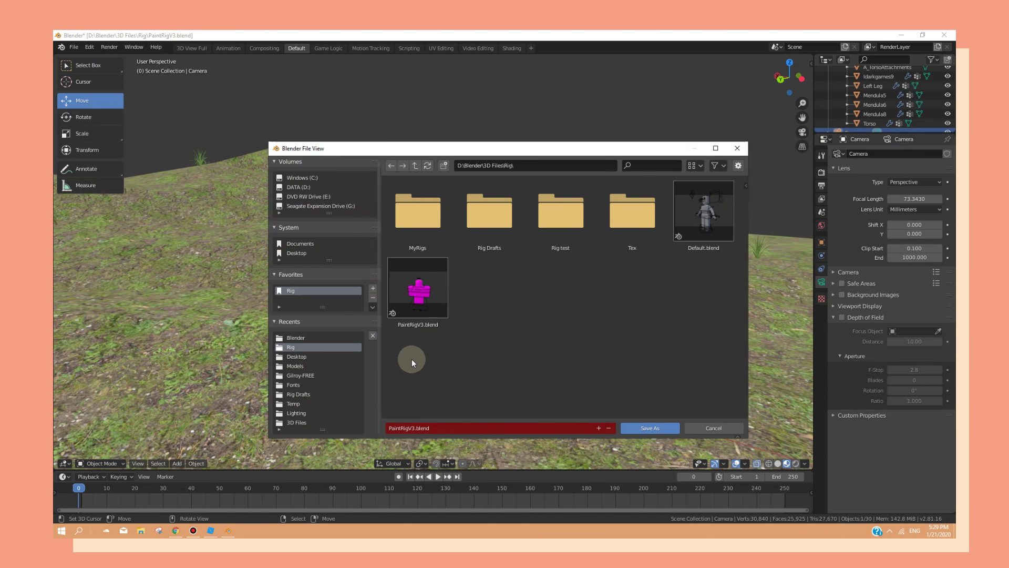
{"action": "left_click", "coordinate": [415, 166]}
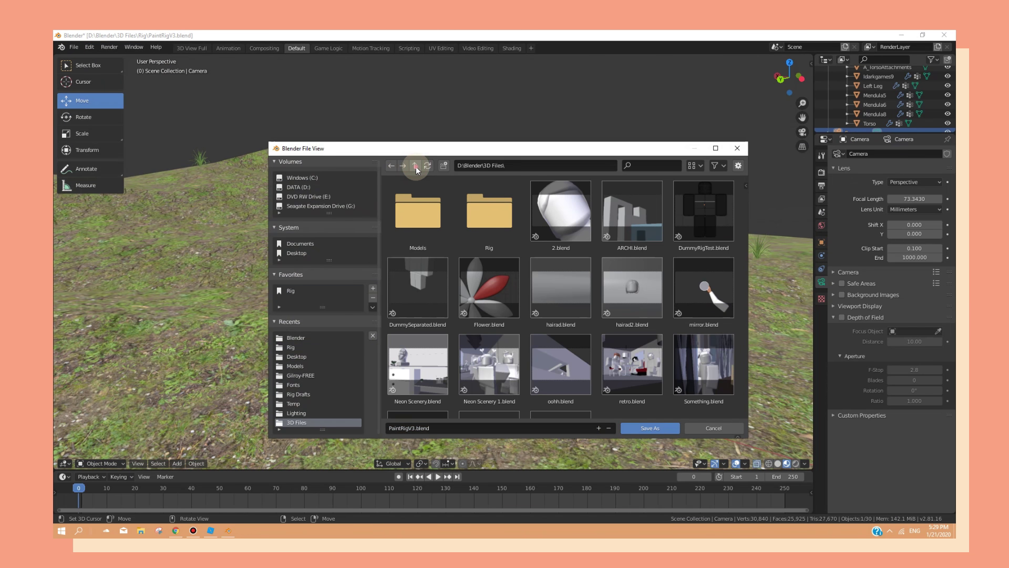
{"action": "left_click", "coordinate": [415, 166]}
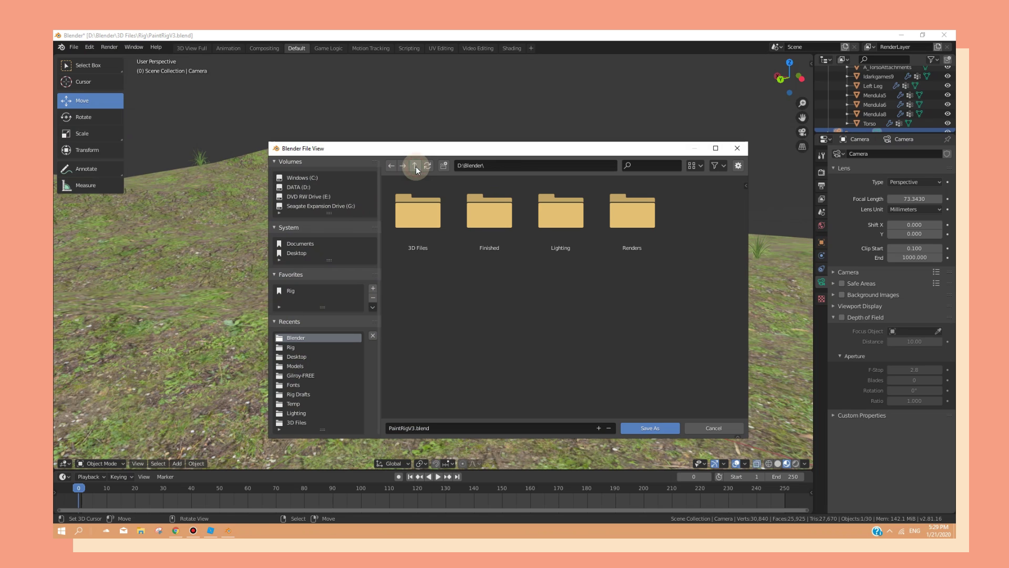
{"action": "left_click", "coordinate": [498, 426]}
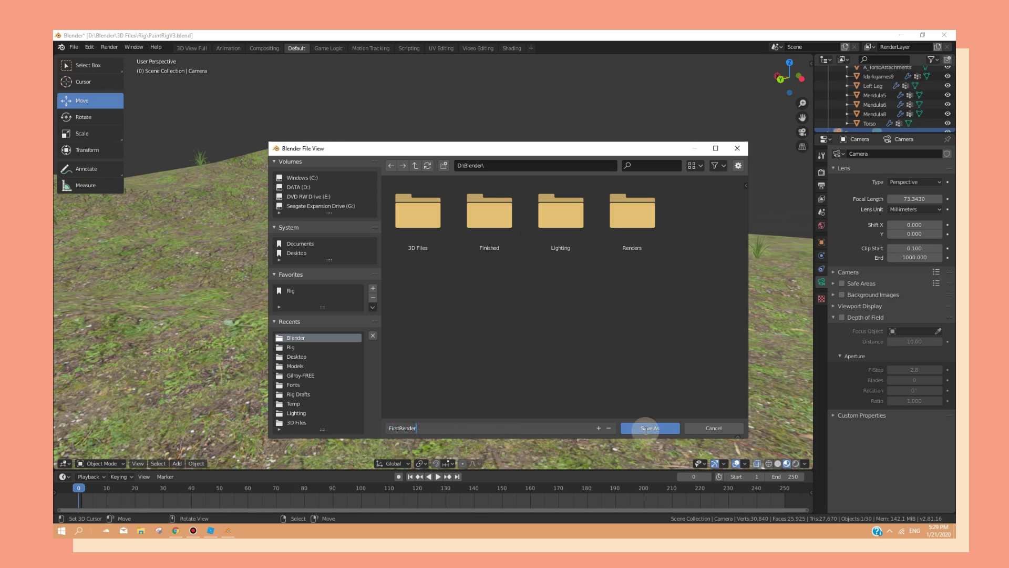
{"action": "type", "text": "FirstRender"}
{"action": "left_click", "coordinate": [646, 428]}
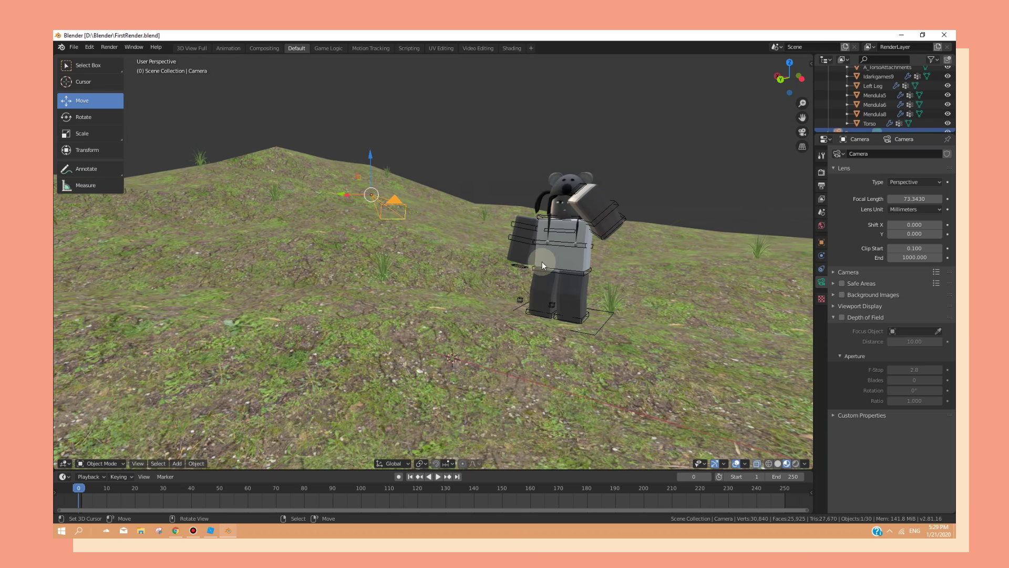
Frame the new camera and switch the viewport to the active camera view
{"action": "middle_click_drag", "start_coordinate": [542, 261], "coordinate": [361, 269]}
{"action": "key", "text": "KP_Decimal"}
{"action": "scroll", "coordinate": [374, 218], "scroll_direction": "down", "scroll_amount": 4}
{"action": "scroll", "coordinate": [373, 214], "scroll_direction": "down", "scroll_amount": 3}
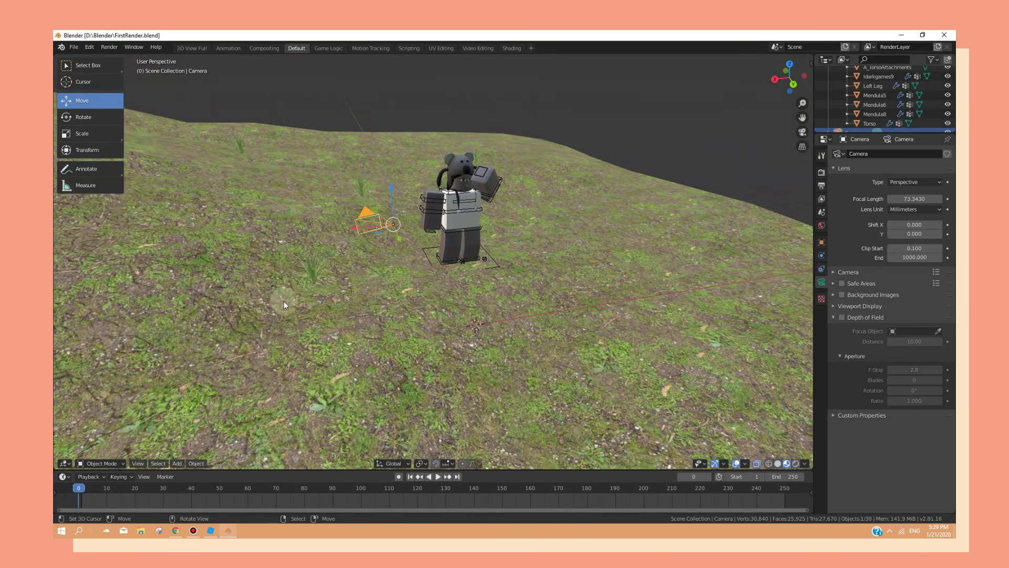
{"action": "left_click", "coordinate": [138, 463]}
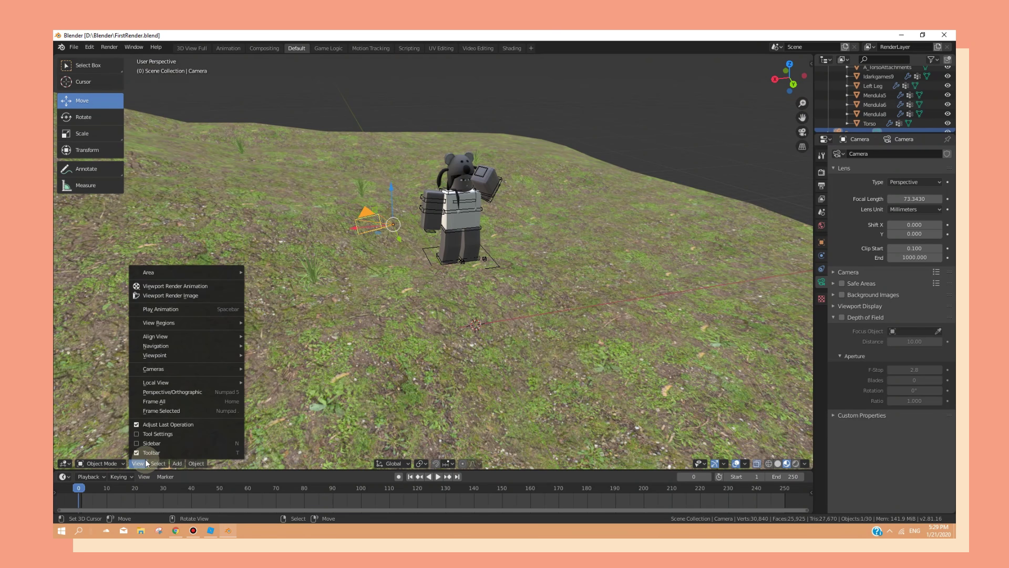
{"action": "mouse_move", "coordinate": [201, 370]}
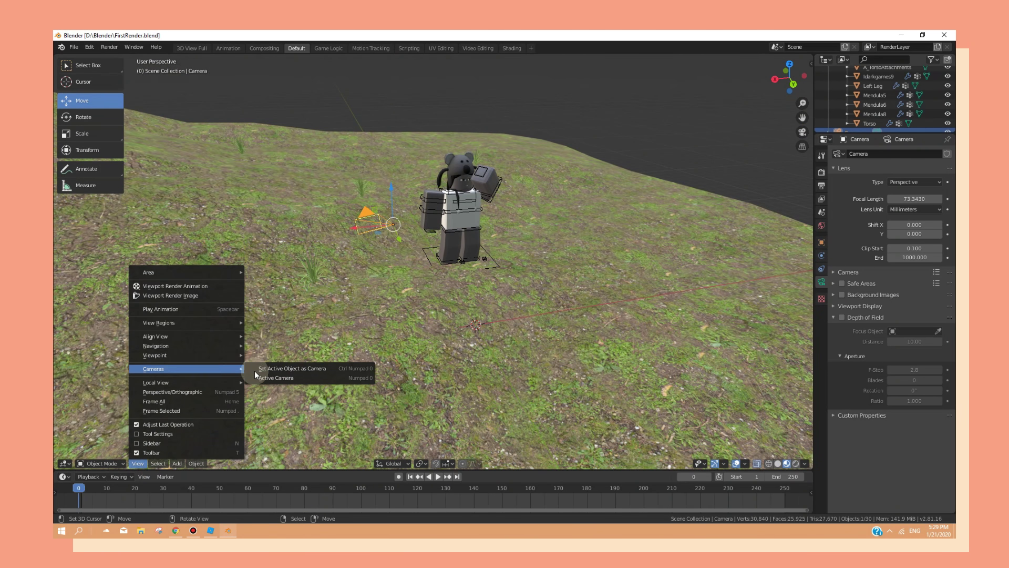
{"action": "left_click", "coordinate": [277, 379]}
Use walk navigation to move the camera back and sideways so the whole avatar is framed against the grassy hills
{"action": "key", "text": "shift+f"}
{"action": "key", "text": "s"}
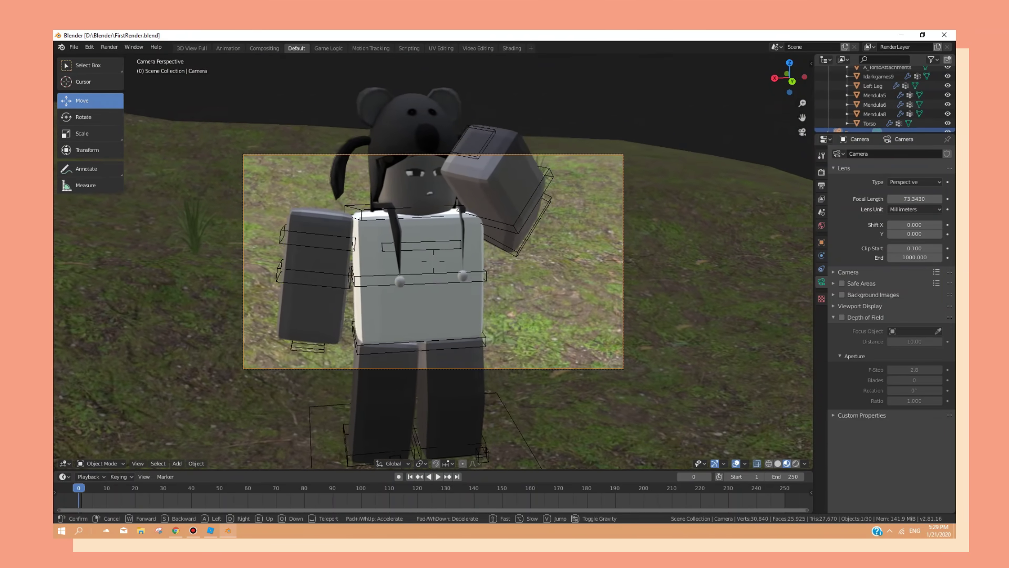
{"action": "key", "text": "d"}
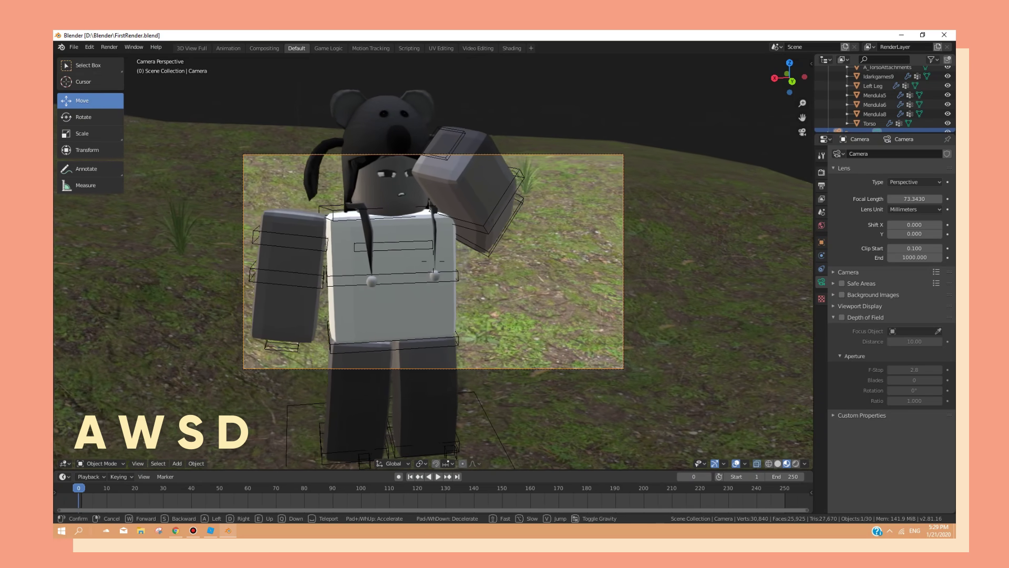
{"action": "key", "text": "a"}
{"action": "key", "text": "w"}
{"action": "key", "text": "d"}
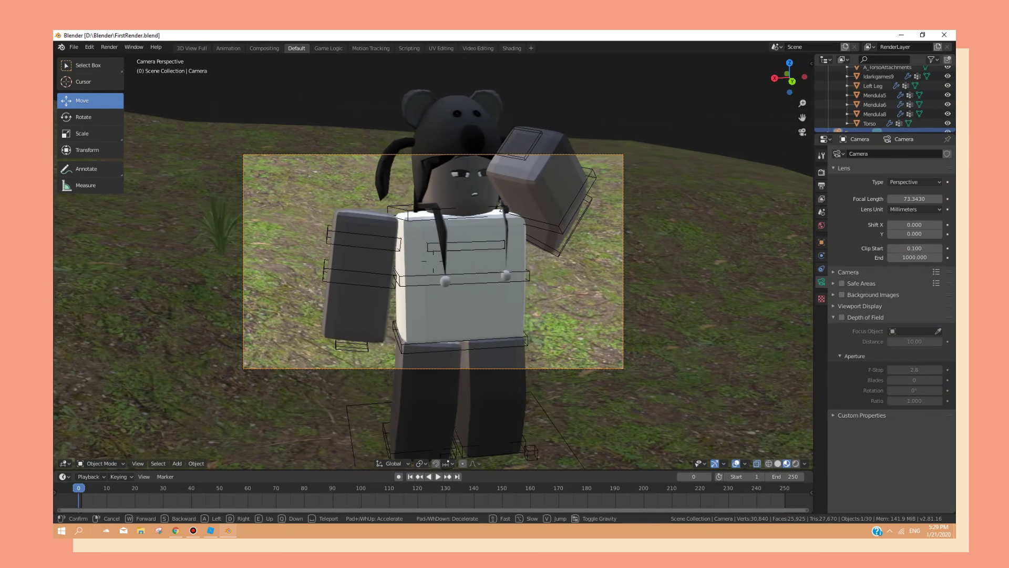
{"action": "key", "text": "s"}
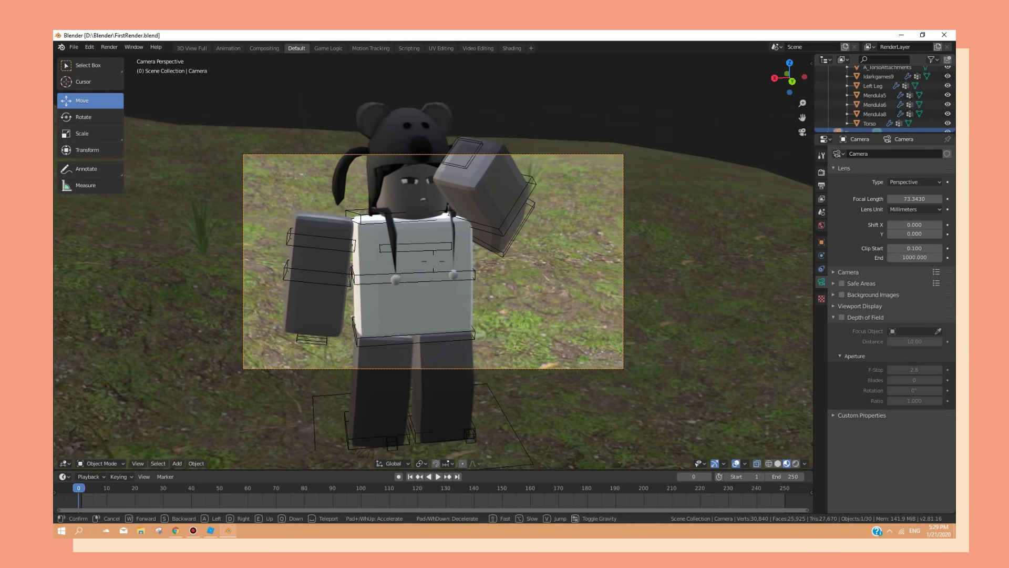
{"action": "key", "text": "s"}
{"action": "key", "text": "a"}
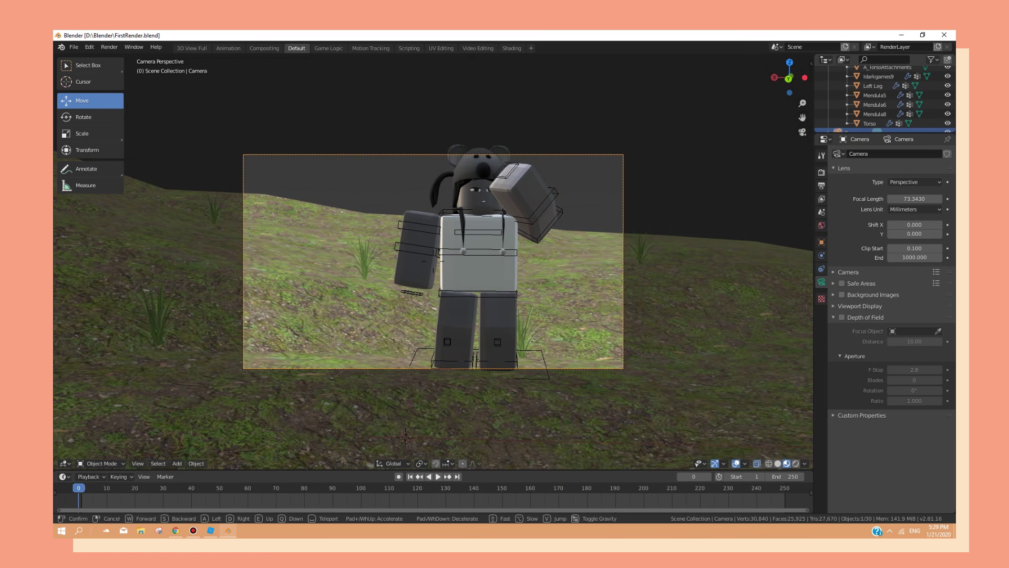
{"action": "key", "text": "s"}
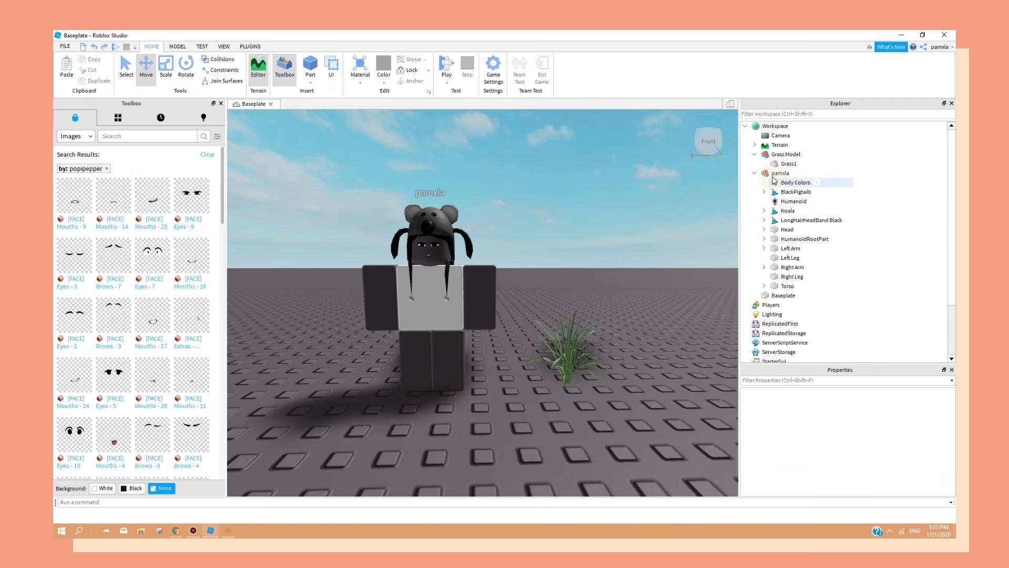
In Roblox Studio, replace the Eyes - 9 decal on the avatar's Head with the Mouths - 16 and Eyes - 10 face decals
{"action": "double_click", "coordinate": [787, 229]}
{"action": "left_click", "coordinate": [812, 286]}
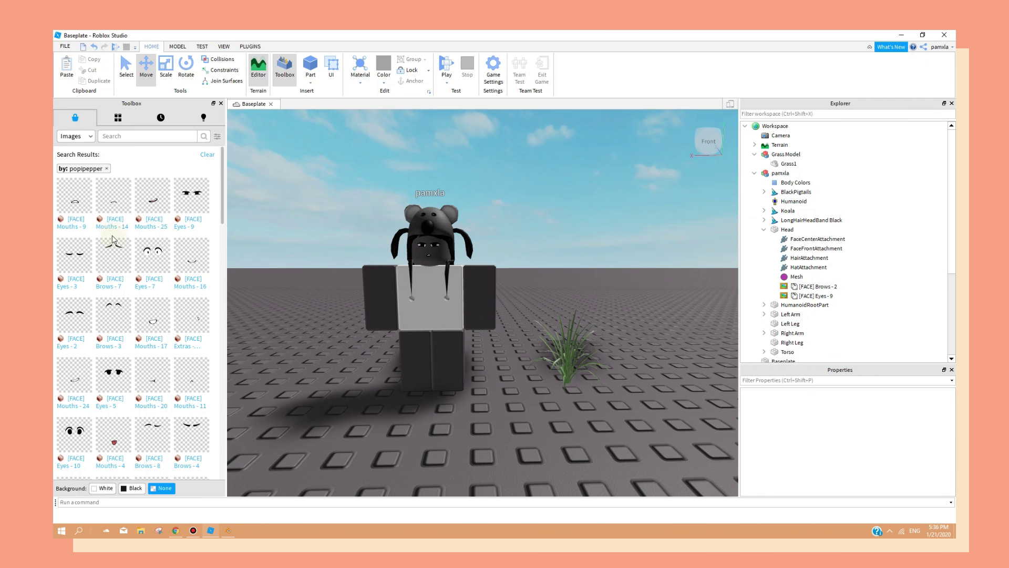
{"action": "left_click_drag", "start_coordinate": [192, 255], "coordinate": [429, 247]}
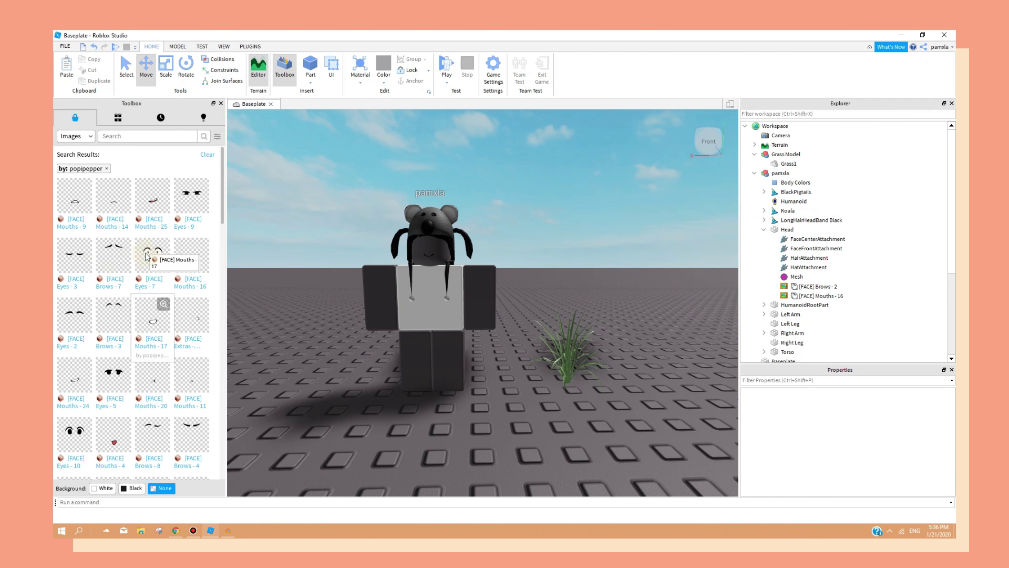
{"action": "scroll", "coordinate": [125, 229], "scroll_direction": "down", "scroll_amount": 3}
{"action": "left_click_drag", "start_coordinate": [74, 264], "coordinate": [428, 245]}
Export the avatar model with its new face from Roblox Studio
{"action": "right_click", "coordinate": [781, 173]}
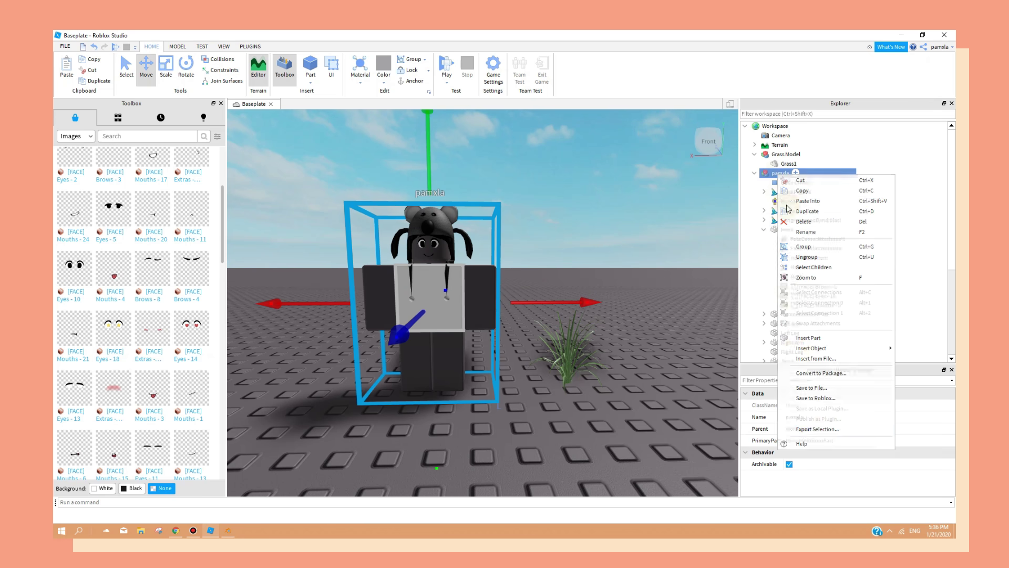
{"action": "left_click", "coordinate": [815, 358]}
{"action": "left_click", "coordinate": [437, 273]}
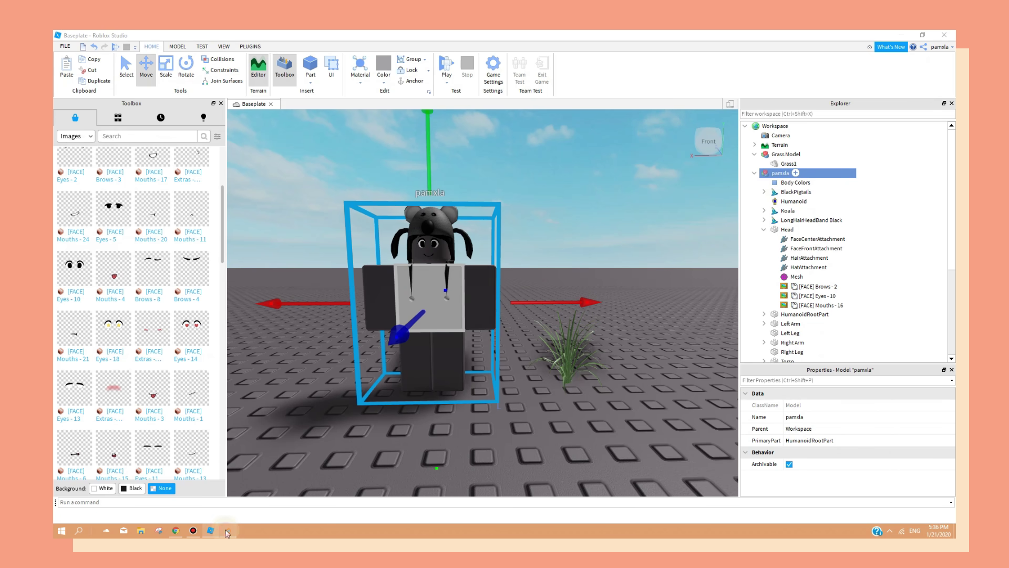
Switch to Blender and open the image file selection for the avatar's texture node in the Shading workspace
{"action": "left_click", "coordinate": [228, 531]}
{"action": "left_click", "coordinate": [821, 325]}
{"action": "left_click", "coordinate": [511, 48]}
{"action": "scroll", "coordinate": [475, 379], "scroll_direction": "up", "scroll_amount": 8}
{"action": "left_click", "coordinate": [503, 355]}
{"action": "key", "text": "Escape"}
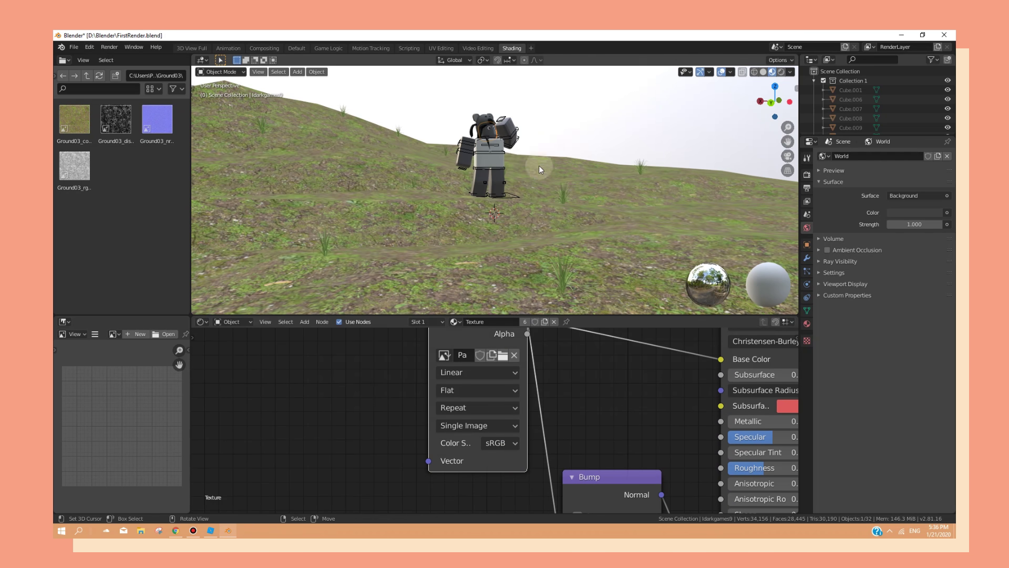
Return to the Default workspace and select the terrain plane in the camera view
{"action": "left_click", "coordinate": [296, 48]}
{"action": "scroll", "coordinate": [341, 216], "scroll_direction": "down", "scroll_amount": 3}
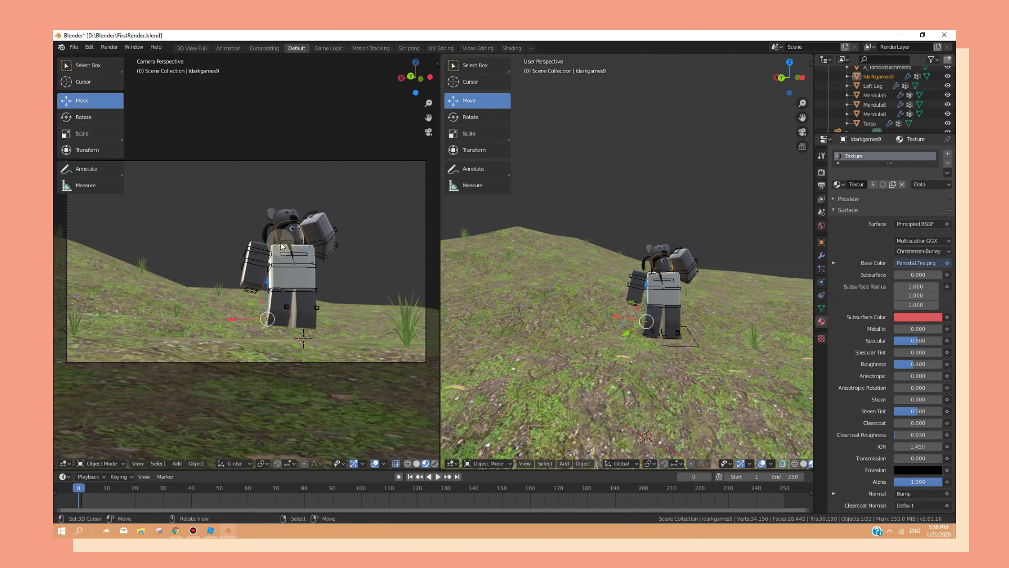
{"action": "scroll", "coordinate": [284, 241], "scroll_direction": "up", "scroll_amount": 2}
{"action": "scroll", "coordinate": [338, 264], "scroll_direction": "down", "scroll_amount": 3}
{"action": "left_click", "coordinate": [298, 317]}
{"action": "scroll", "coordinate": [292, 332], "scroll_direction": "up", "scroll_amount": 5}
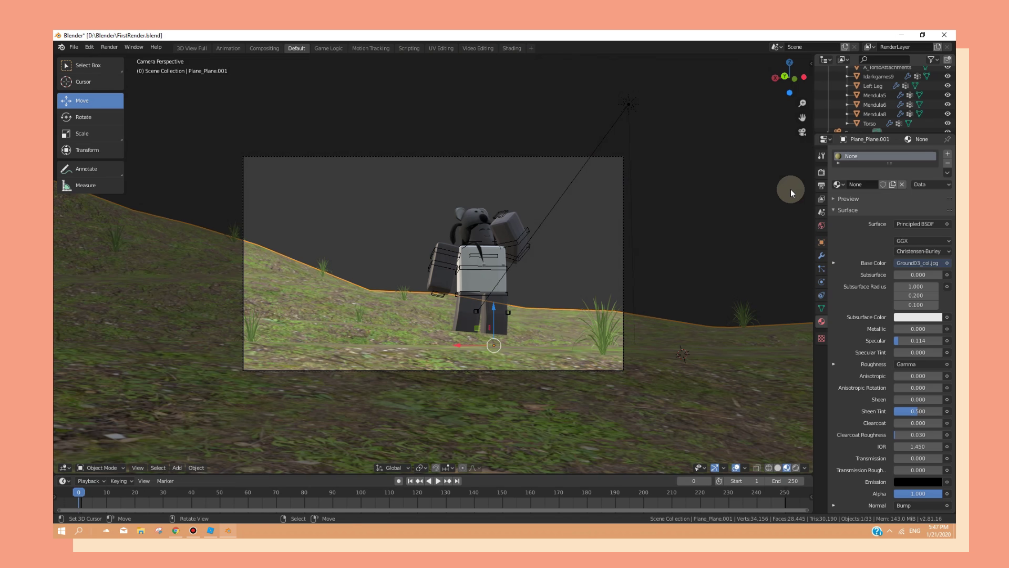
Set the Cycles render samples to 250 and open the scene's output settings
{"action": "left_click", "coordinate": [821, 174]}
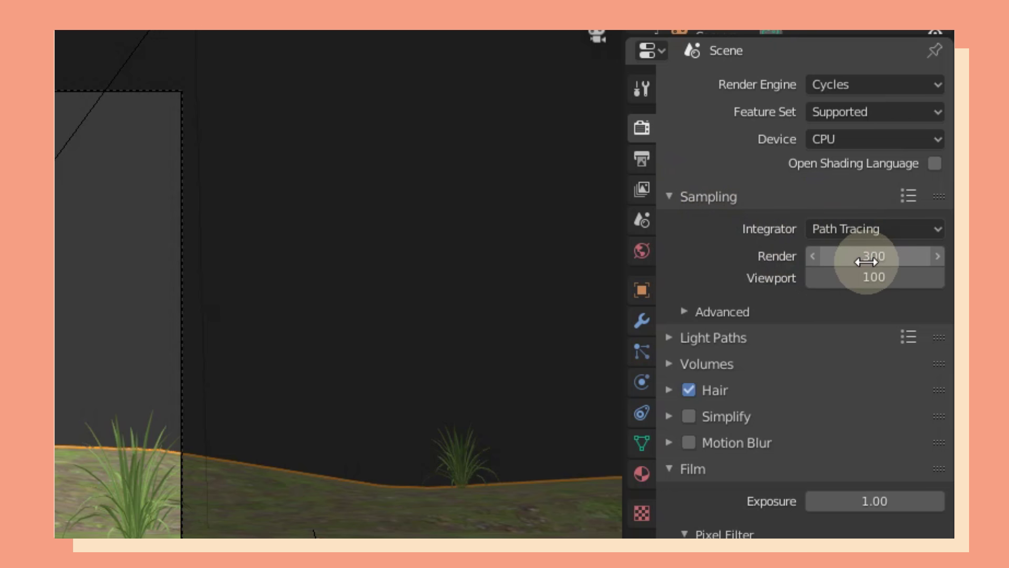
{"action": "left_click", "coordinate": [866, 258]}
{"action": "type", "text": "2"}
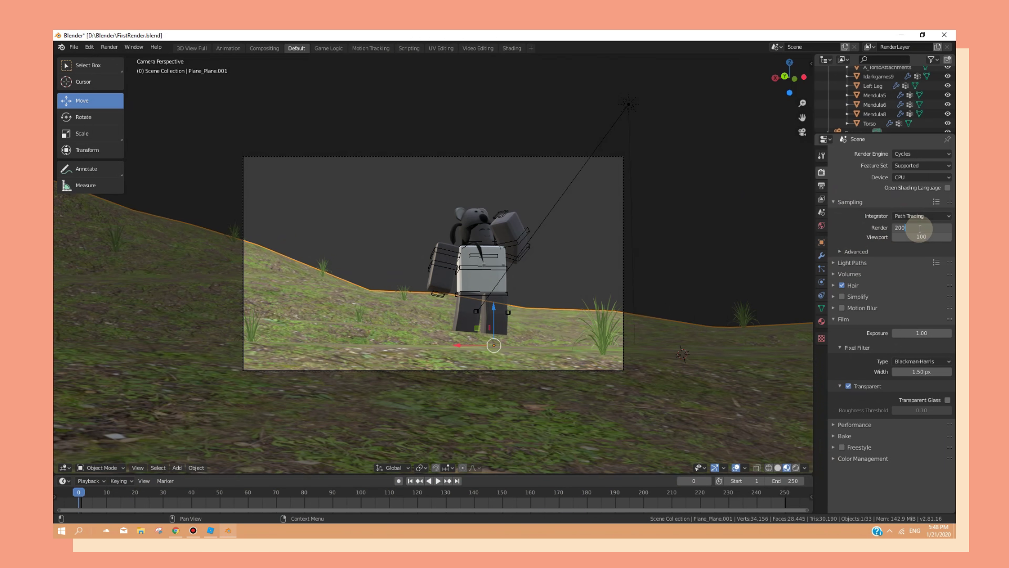
{"action": "key", "text": "Return"}
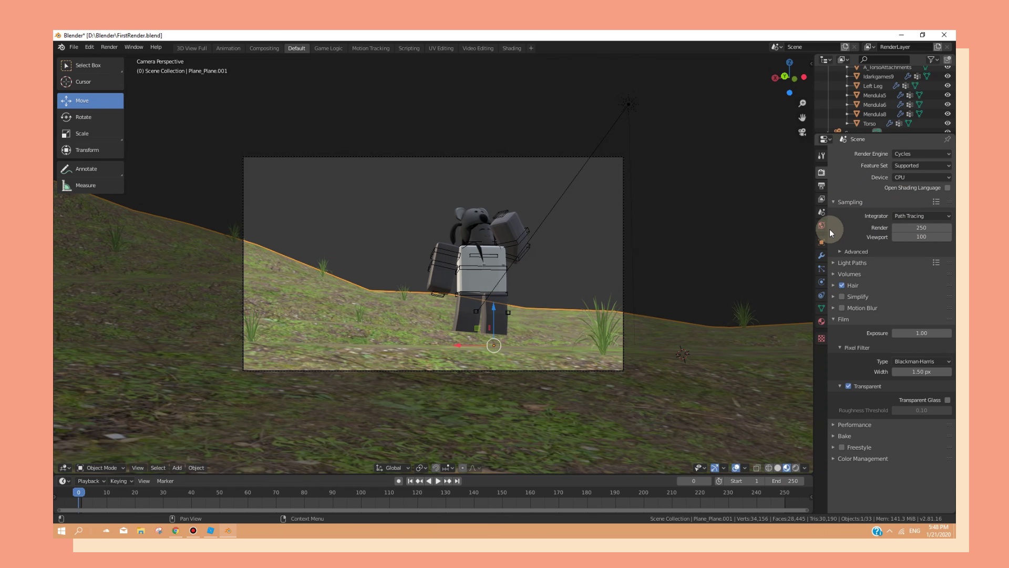
{"action": "left_click", "coordinate": [822, 185]}
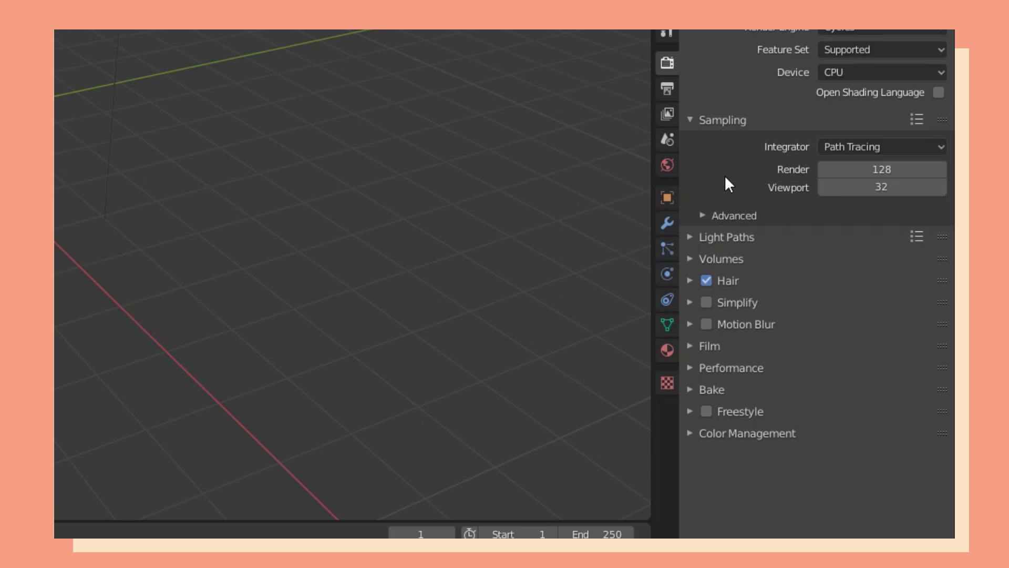
Expand the Film settings and enable a transparent background for the render
{"action": "left_click", "coordinate": [705, 349]}
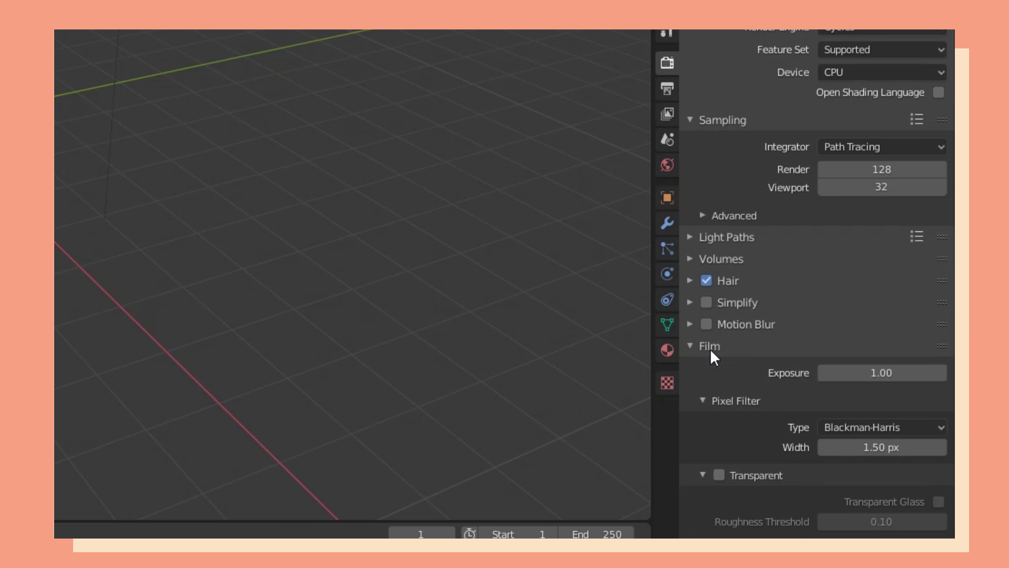
{"action": "left_click", "coordinate": [719, 475]}
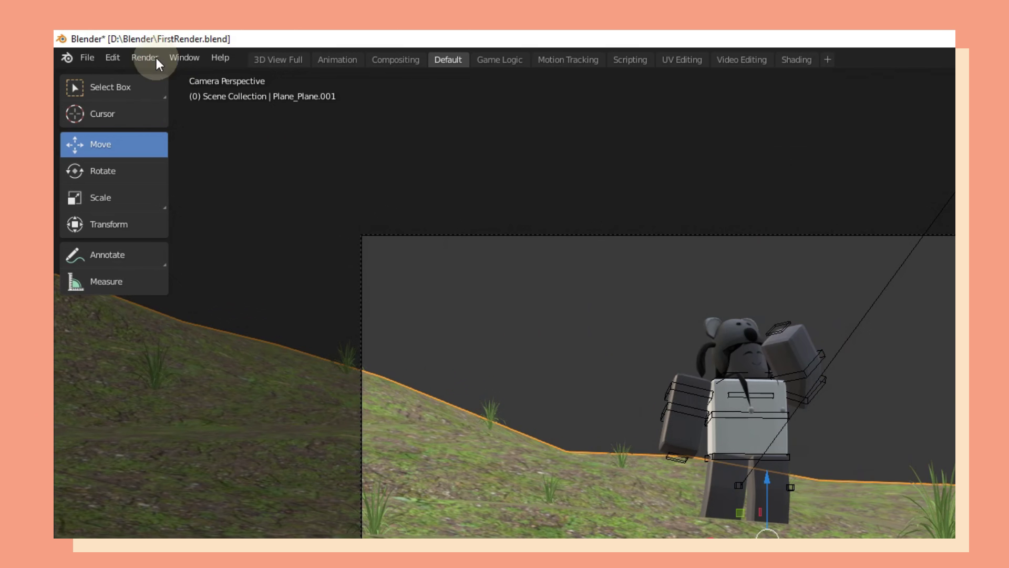
Render the still image from the camera view and start saving the finished render as an image file
{"action": "left_click", "coordinate": [145, 58]}
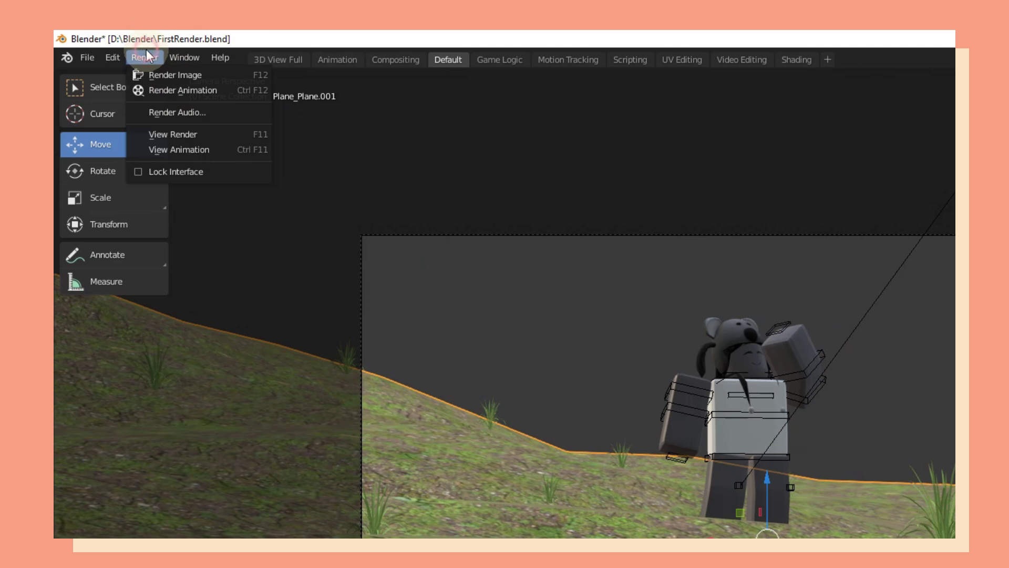
{"action": "left_click", "coordinate": [198, 74]}
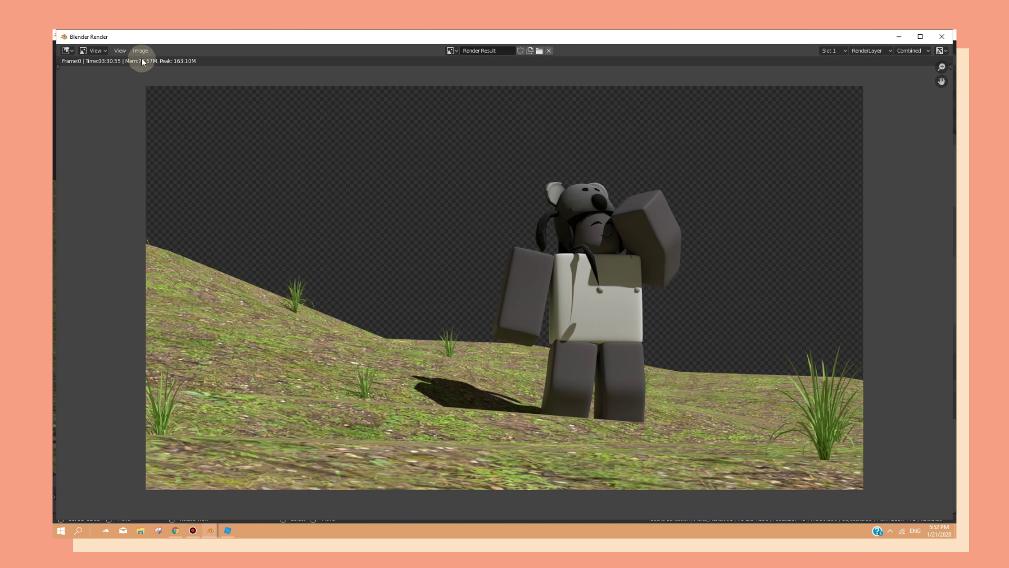
{"action": "left_click", "coordinate": [141, 51]}
{"action": "left_click", "coordinate": [142, 115]}
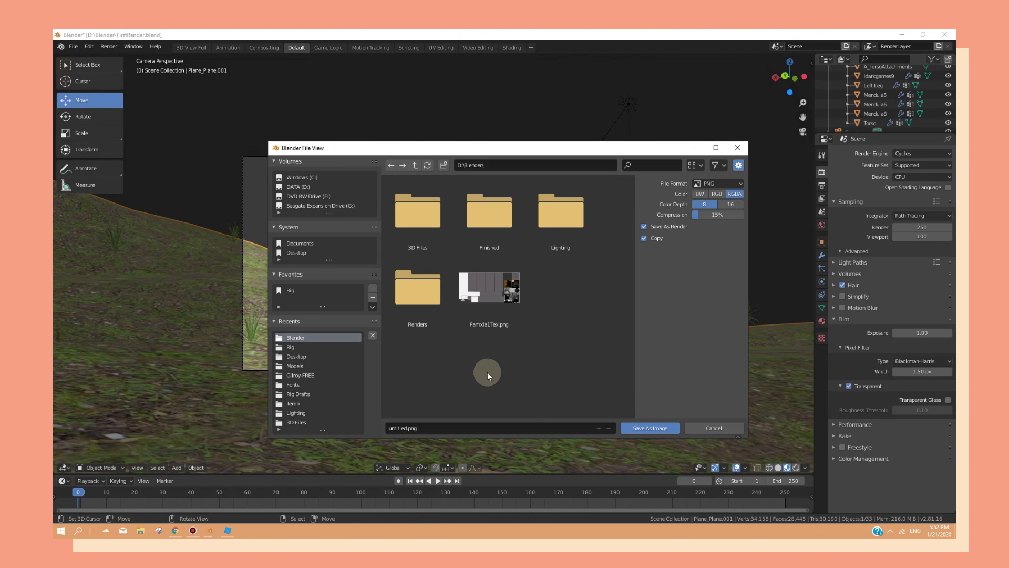
Save the render as a PNG named sunshine in the D:\Blender\Renders folder
{"action": "double_click", "coordinate": [413, 292]}
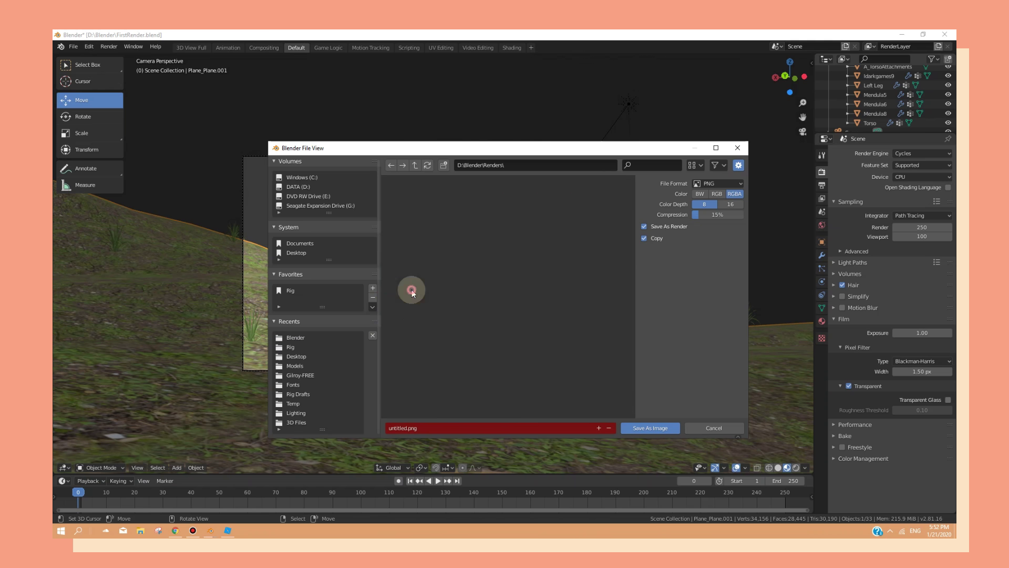
{"action": "scroll", "coordinate": [626, 349], "scroll_direction": "down", "scroll_amount": 5}
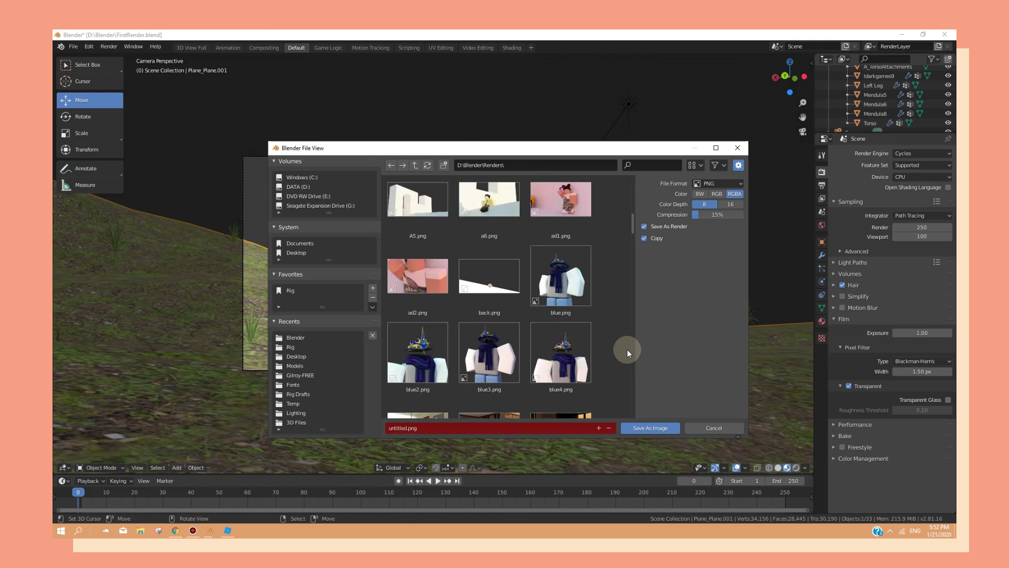
{"action": "scroll", "coordinate": [627, 350], "scroll_direction": "down", "scroll_amount": 5}
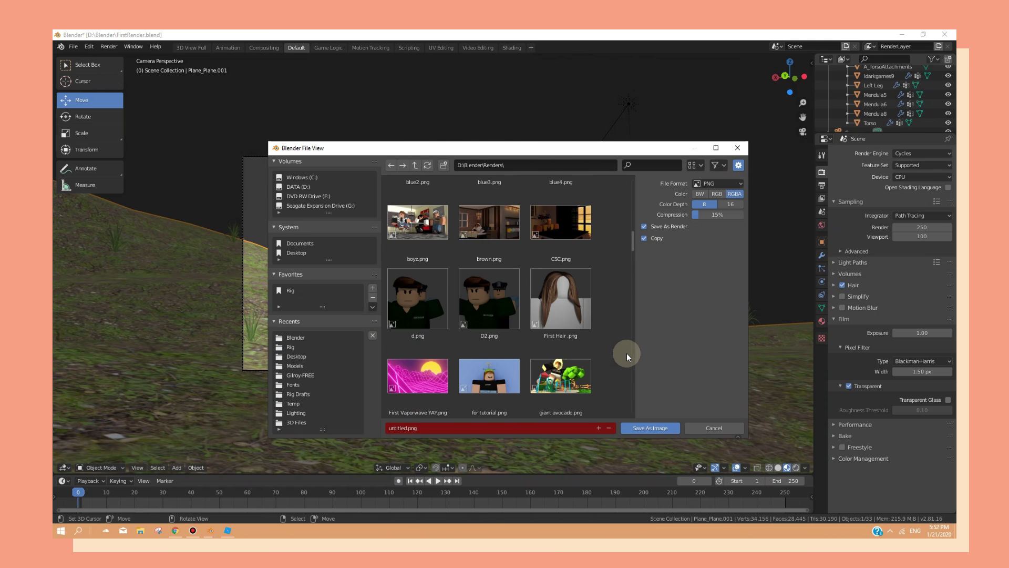
{"action": "left_click", "coordinate": [521, 423]}
{"action": "type", "text": "sunshi"}
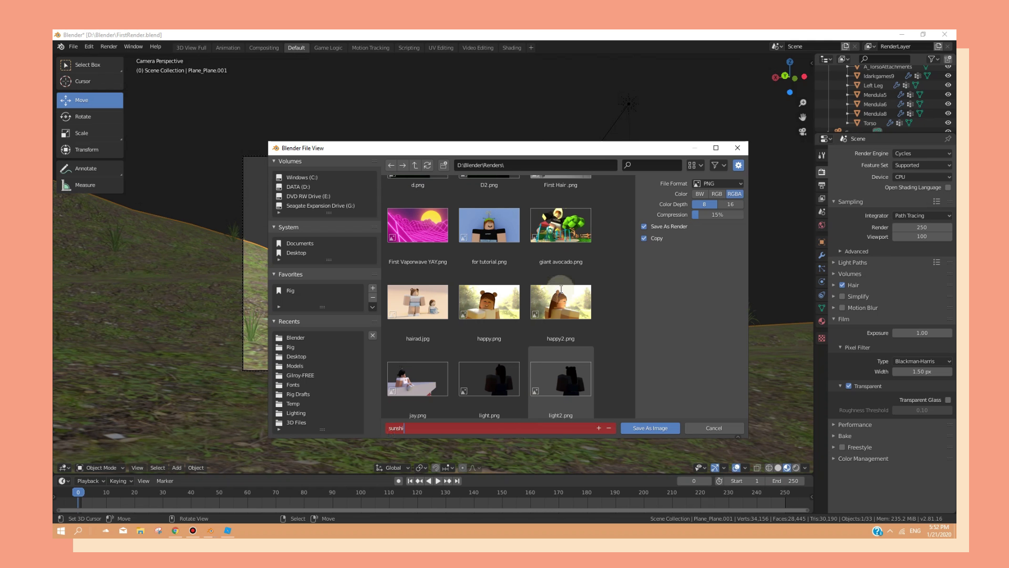
{"action": "type", "text": "ne"}
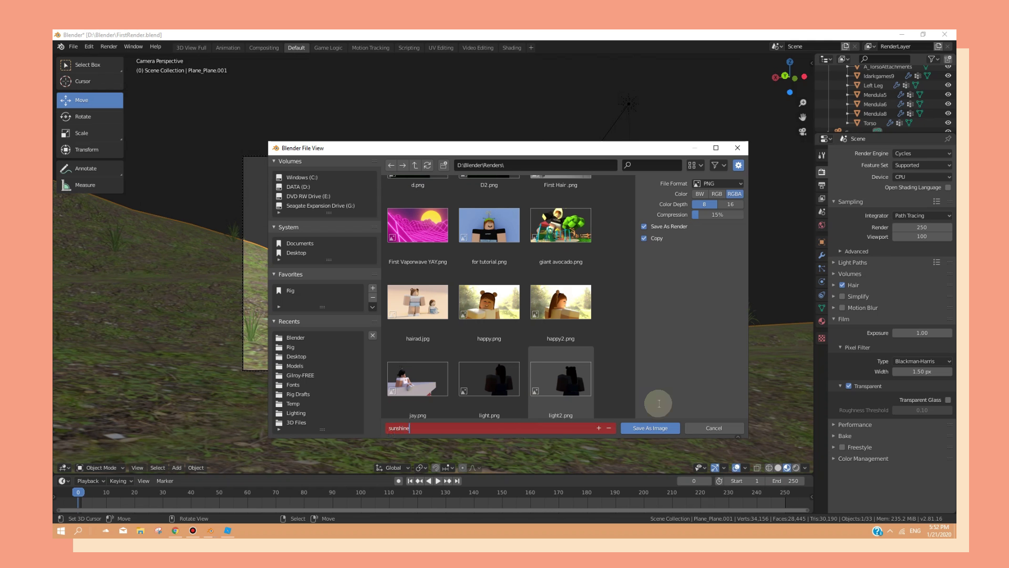
{"action": "left_click", "coordinate": [649, 428]}
{"action": "left_click", "coordinate": [648, 428]}
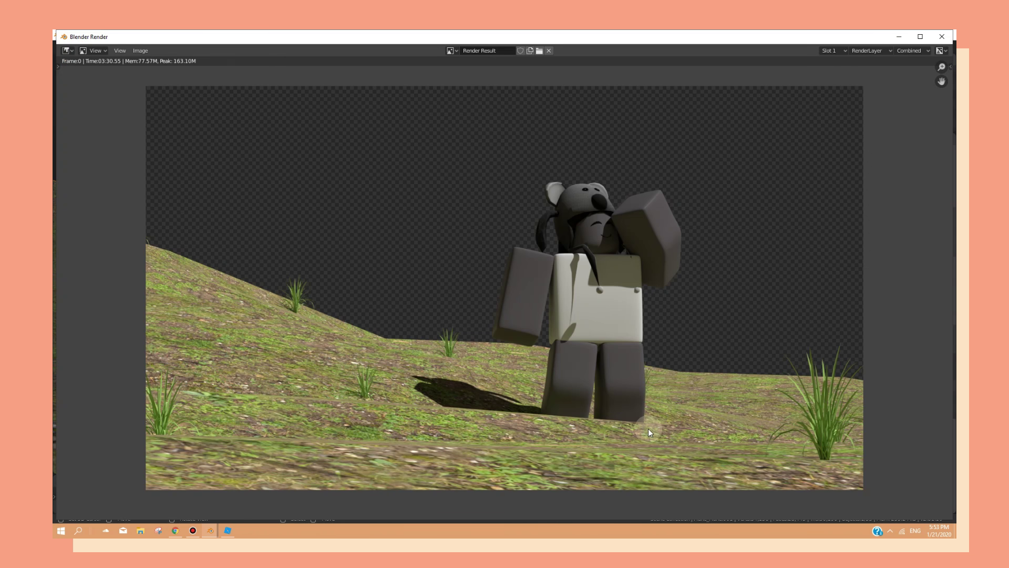
Close the render result window and save the FirstRender.blend project file
{"action": "left_click", "coordinate": [942, 36]}
{"action": "left_click", "coordinate": [67, 47]}
{"action": "left_click", "coordinate": [79, 107]}
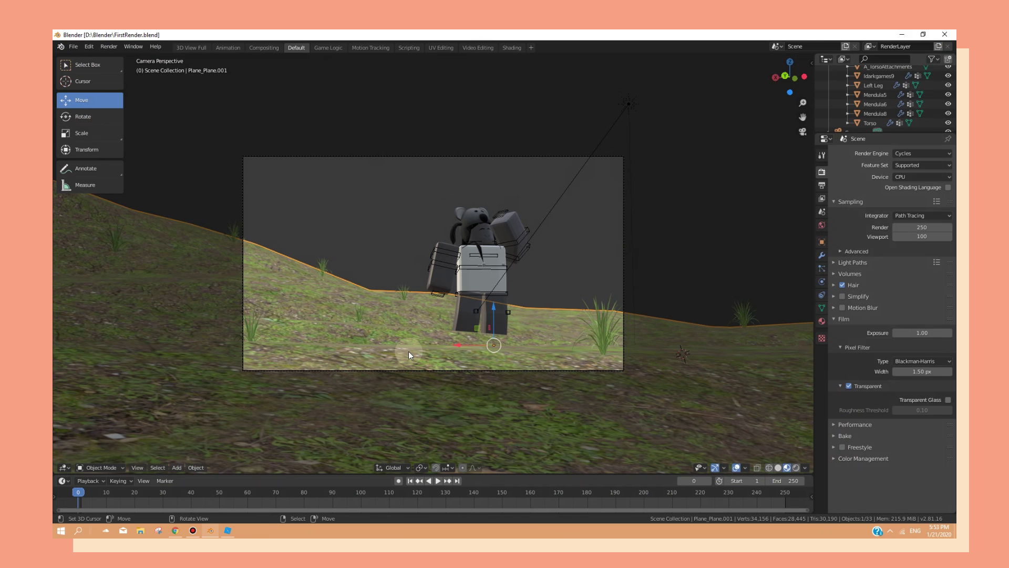